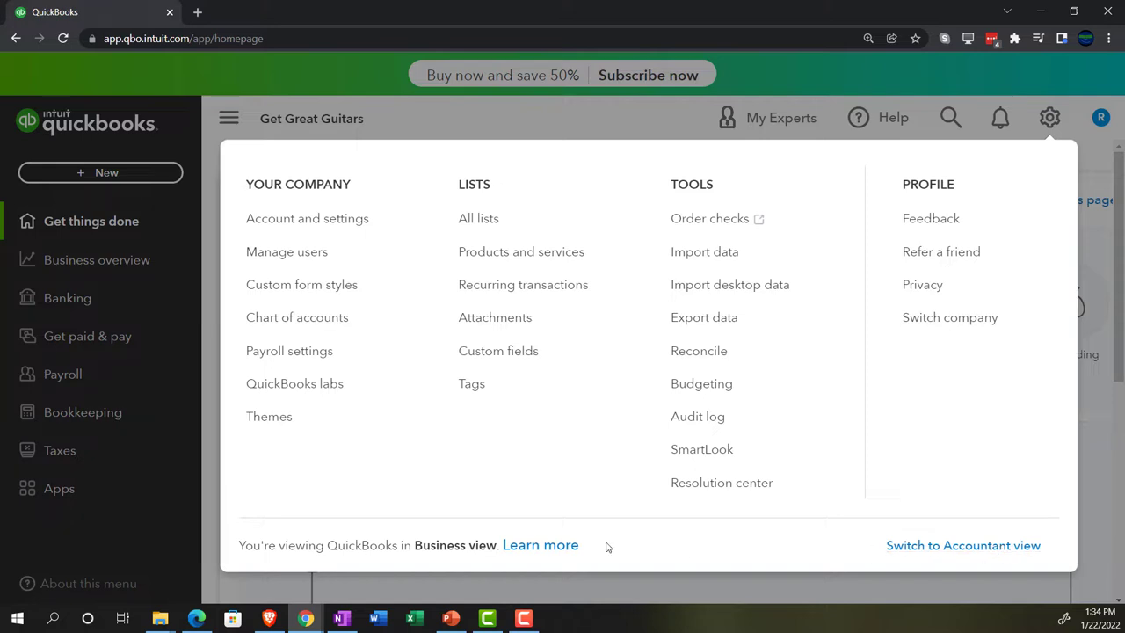
Step: Switch to Edge to view the sample company's home page, and return to the Get Great Guitars company in Chrome
{"action": "left_click", "coordinate": [202, 618]}
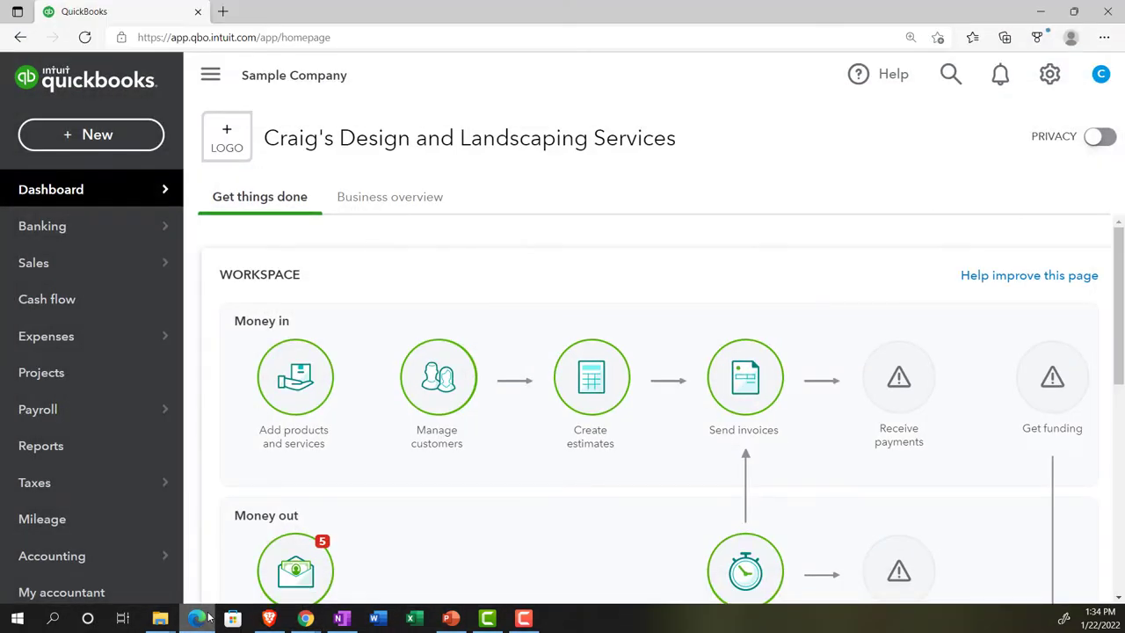
{"action": "left_click", "coordinate": [202, 617]}
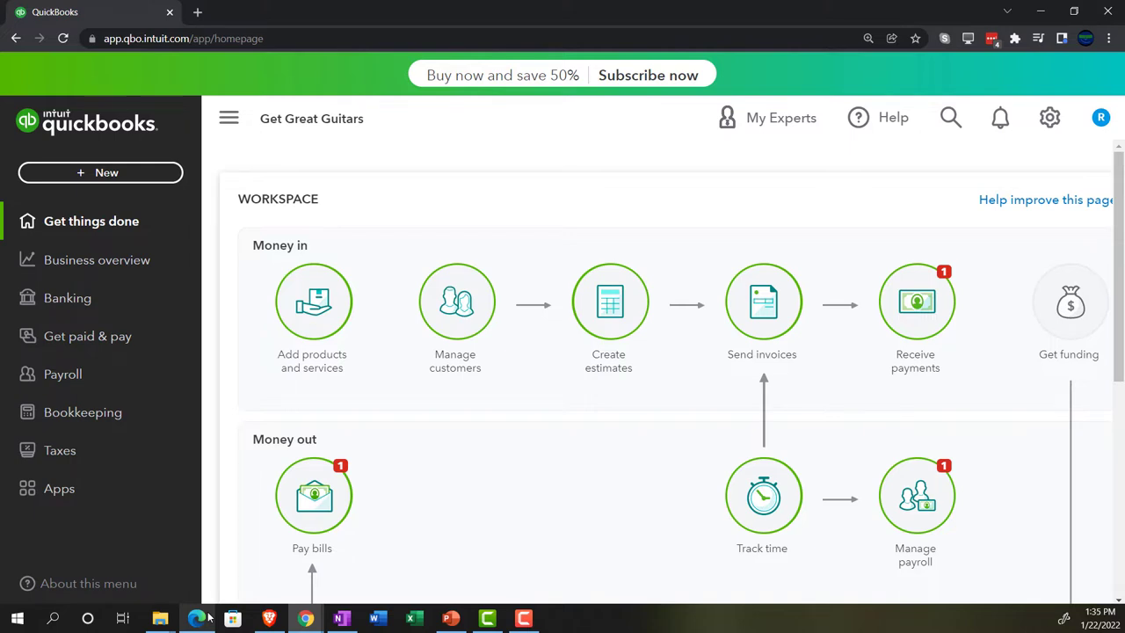
Step: Duplicate the Get Great Guitars browser tab twice so that three copies of the company's home page are open
{"action": "right_click", "coordinate": [116, 12]}
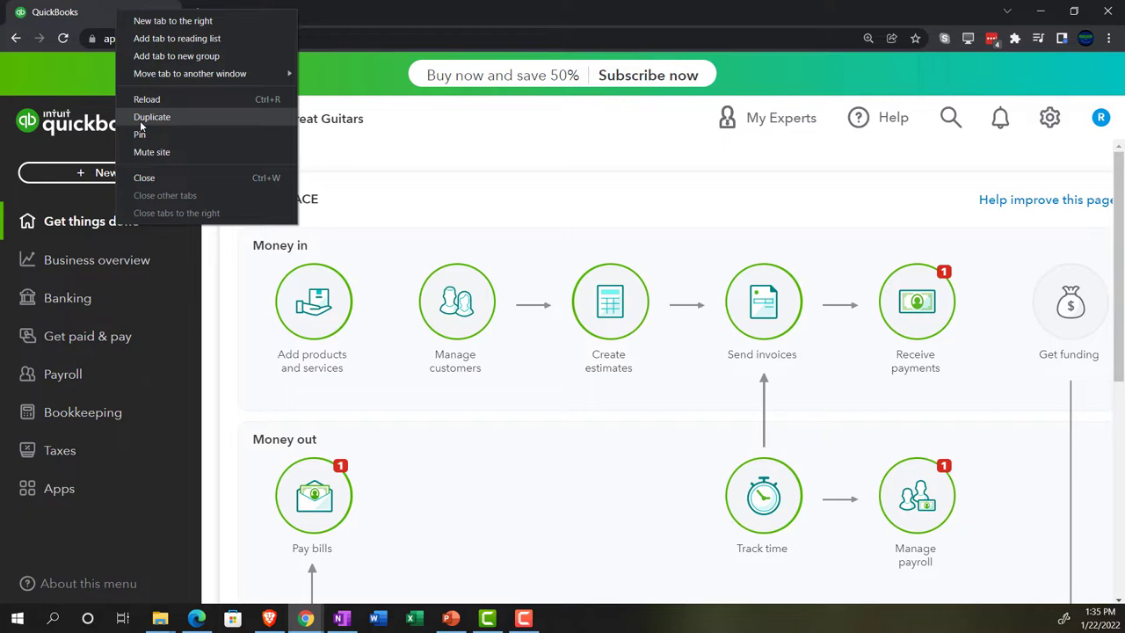
{"action": "left_click", "coordinate": [139, 118]}
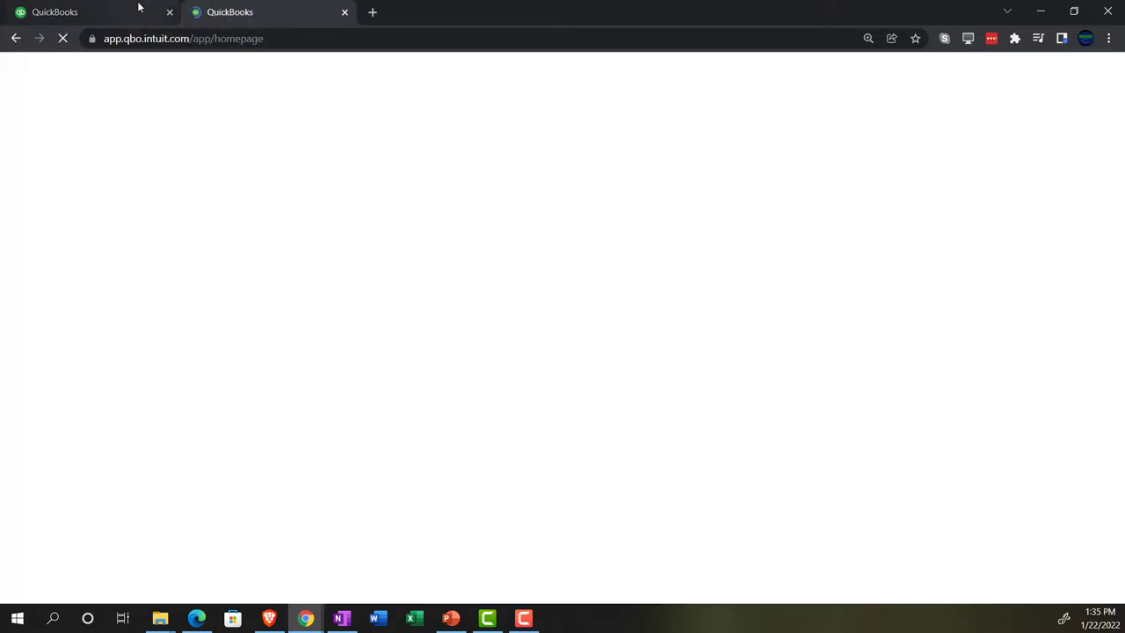
{"action": "left_click", "coordinate": [136, 7]}
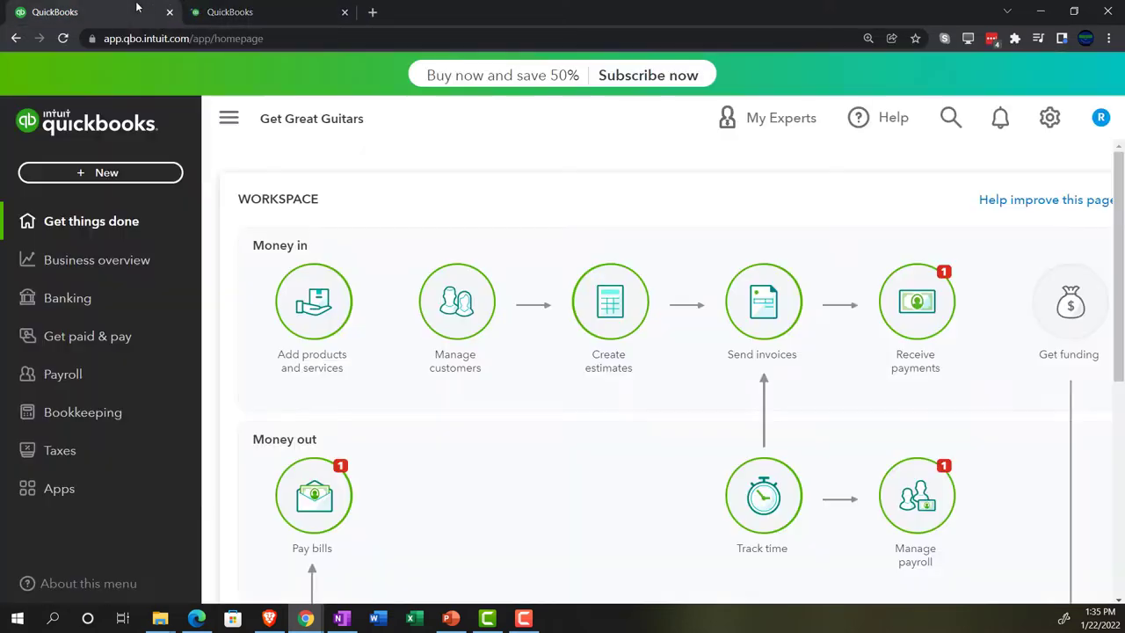
{"action": "right_click", "coordinate": [136, 7]}
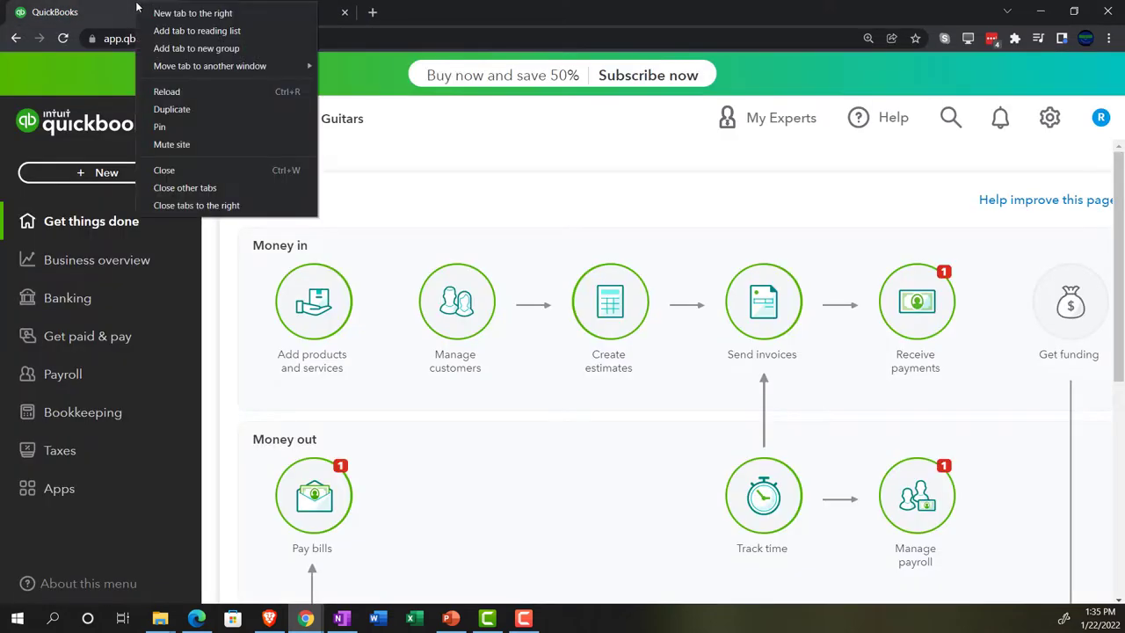
{"action": "left_click", "coordinate": [157, 107]}
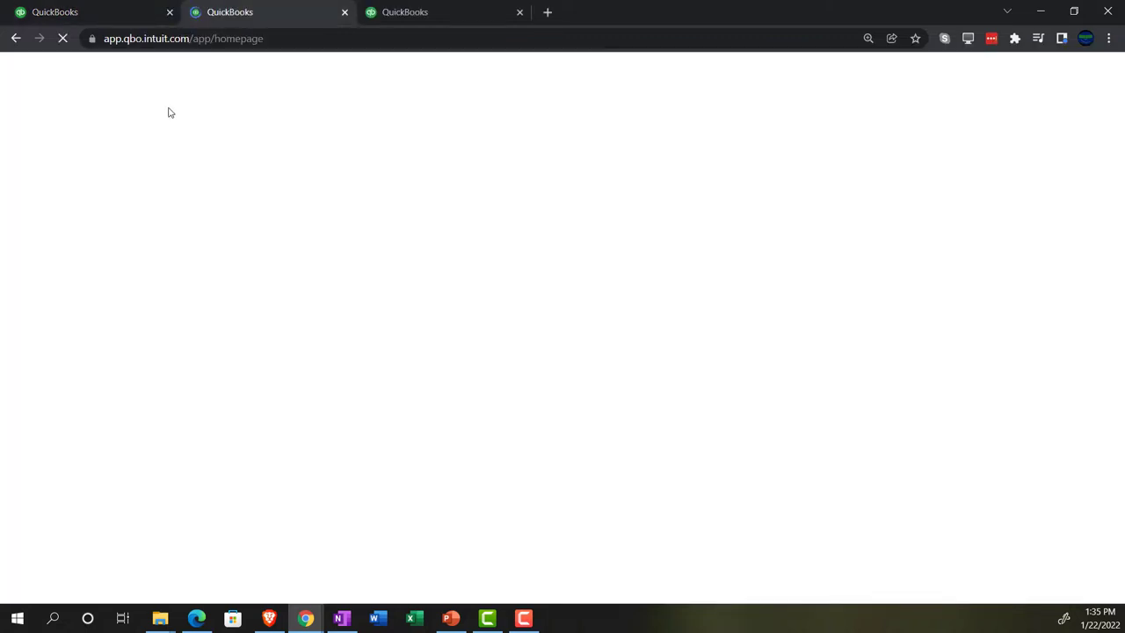
Step: Switch to Edge to view the sample company's Reports page, and return to the Get Great Guitars company in Chrome
{"action": "left_click", "coordinate": [201, 618]}
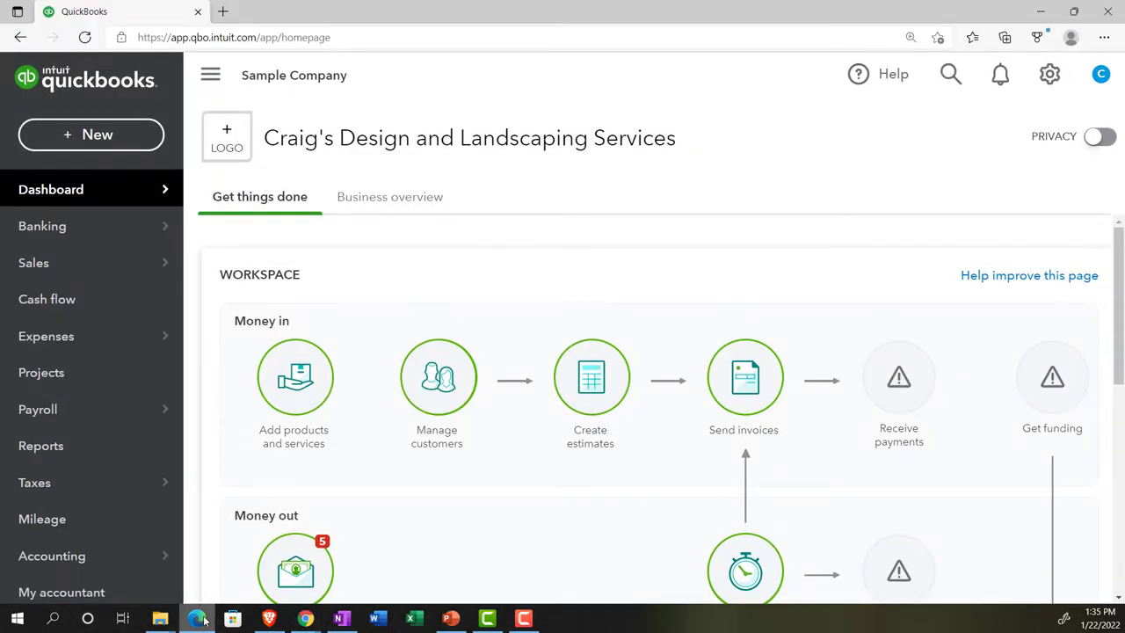
{"action": "left_click", "coordinate": [64, 456]}
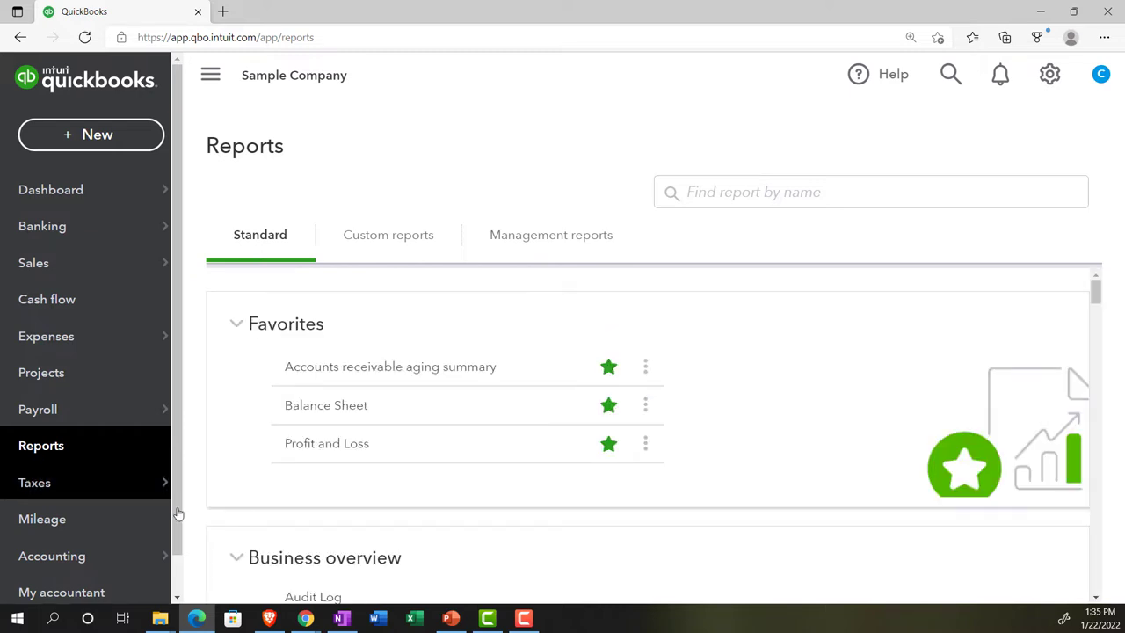
{"action": "mouse_move", "coordinate": [305, 618]}
{"action": "left_click", "coordinate": [281, 581]}
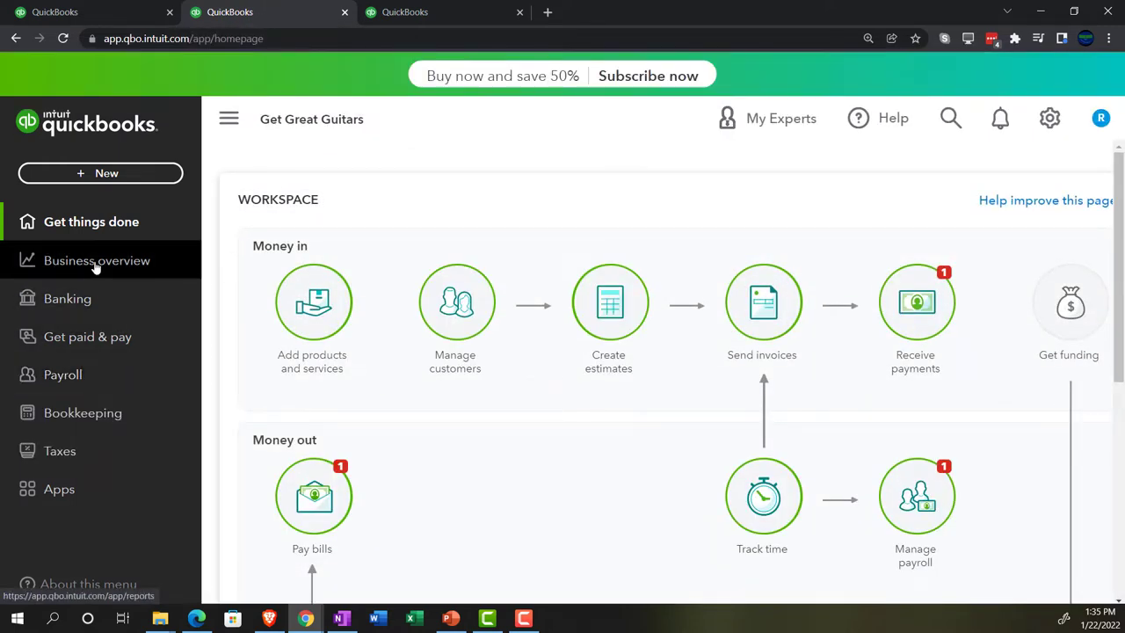
Step: Open the Balance Sheet report from the Business overview reports and hide the navigation menu
{"action": "mouse_move", "coordinate": [93, 266]}
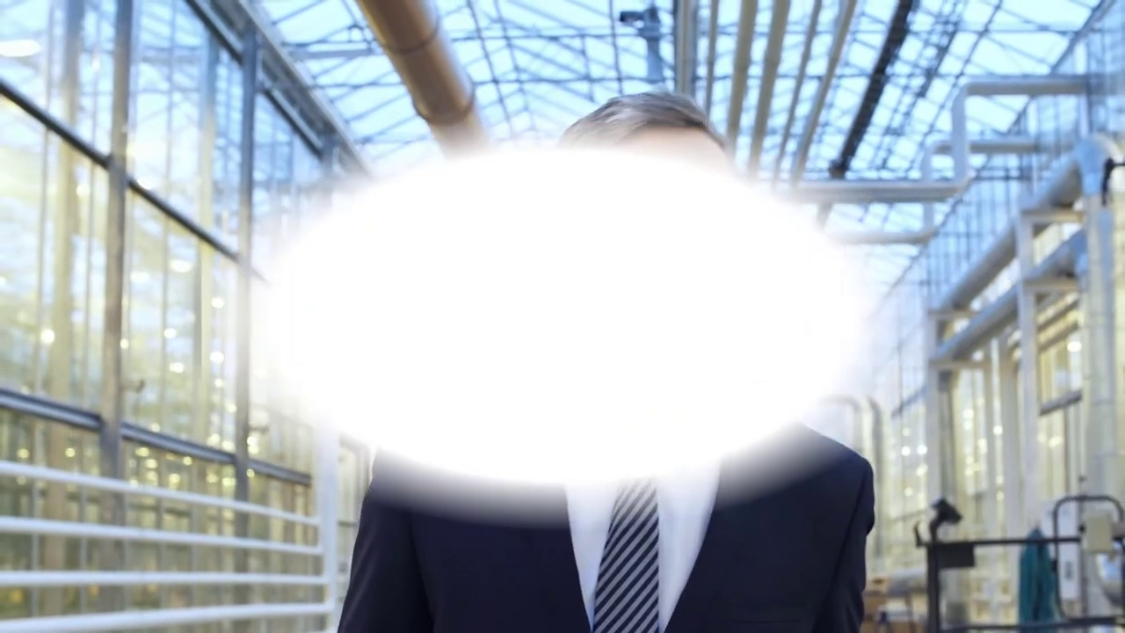
{"action": "left_click", "coordinate": [93, 256]}
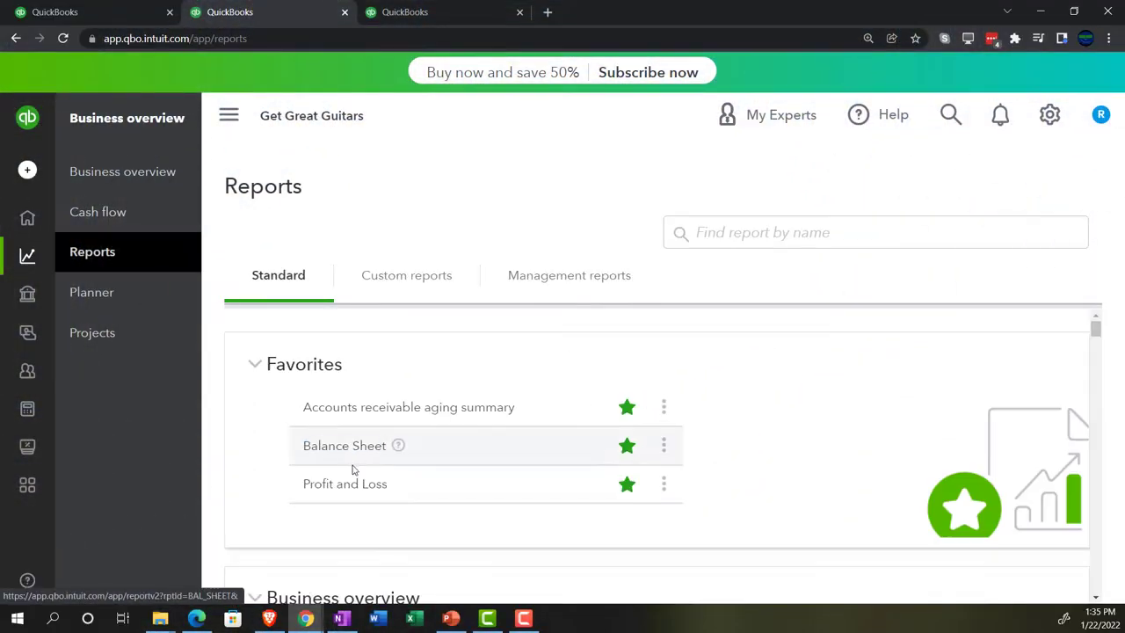
{"action": "left_click", "coordinate": [348, 450]}
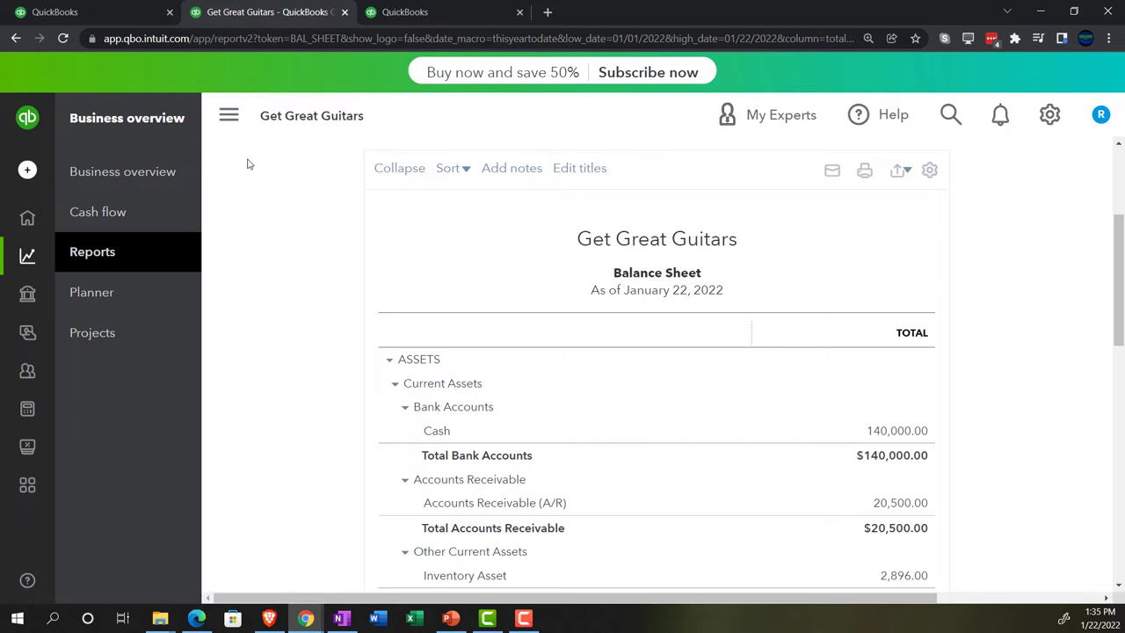
{"action": "left_click", "coordinate": [229, 116]}
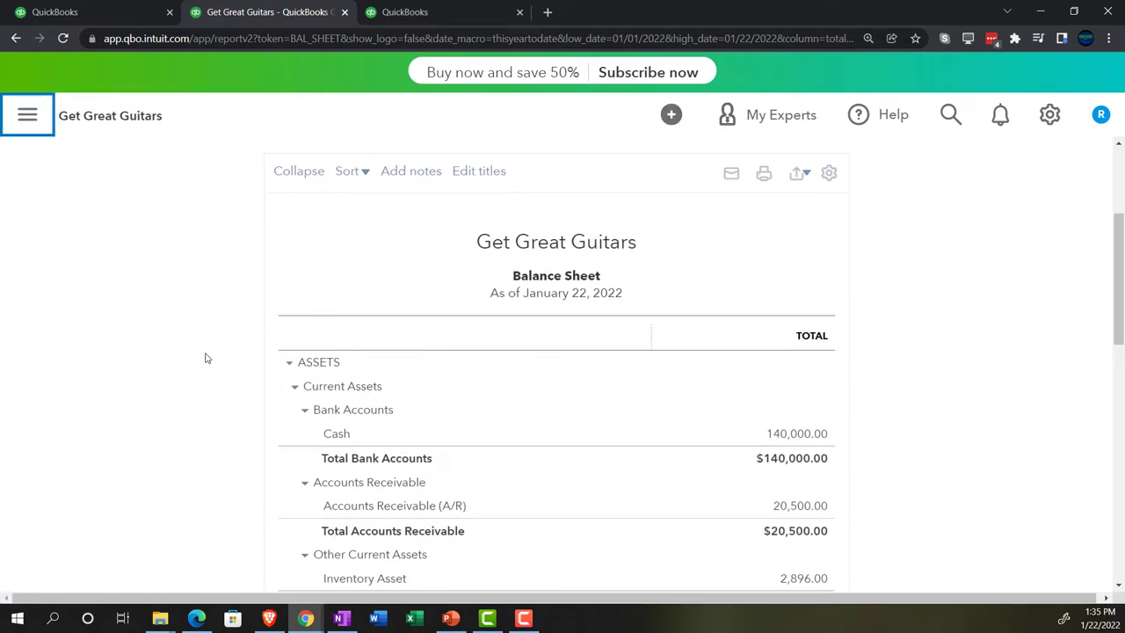
{"action": "left_click_drag", "start_coordinate": [296, 252], "coordinate": [199, 366]}
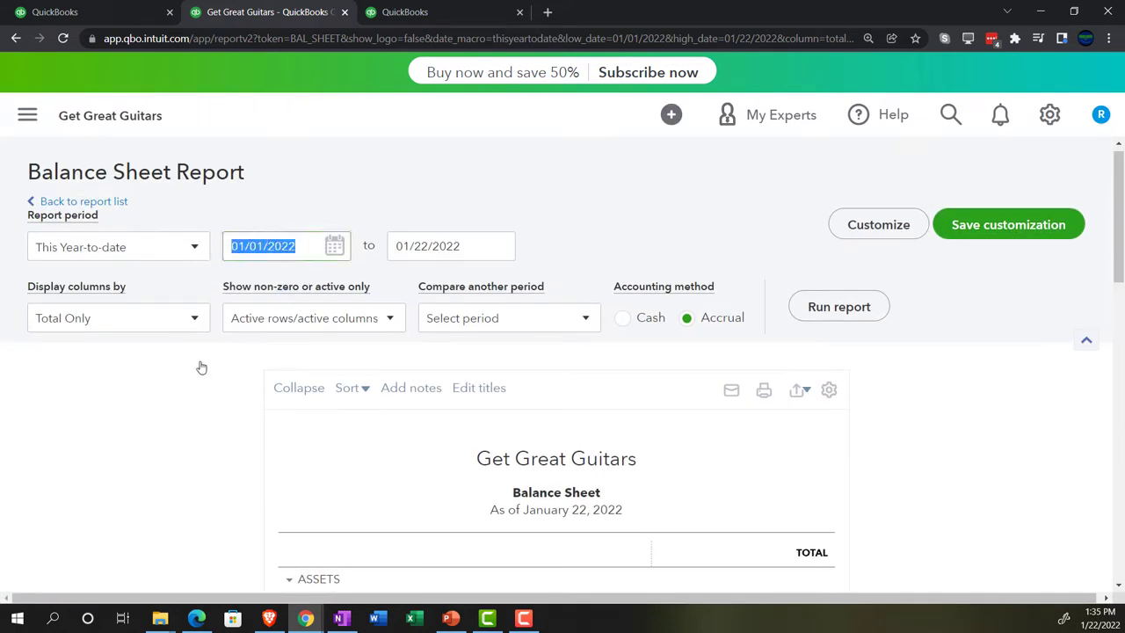
{"action": "type", "text": "01/01/2021"}
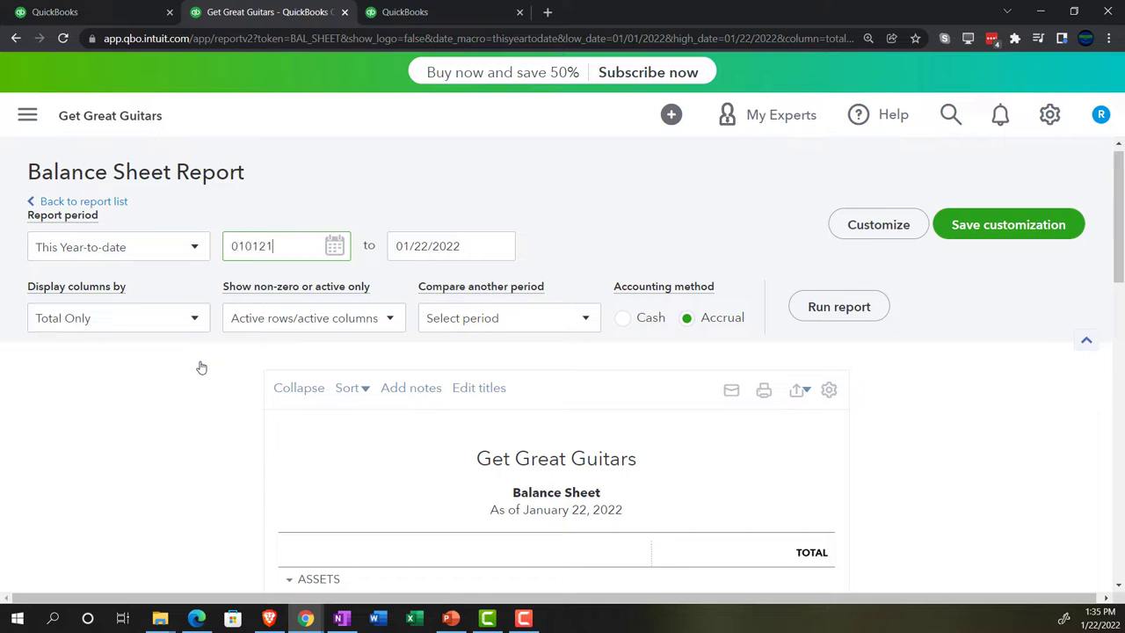
{"action": "key", "text": "Tab"}
{"action": "type", "text": "12312"}
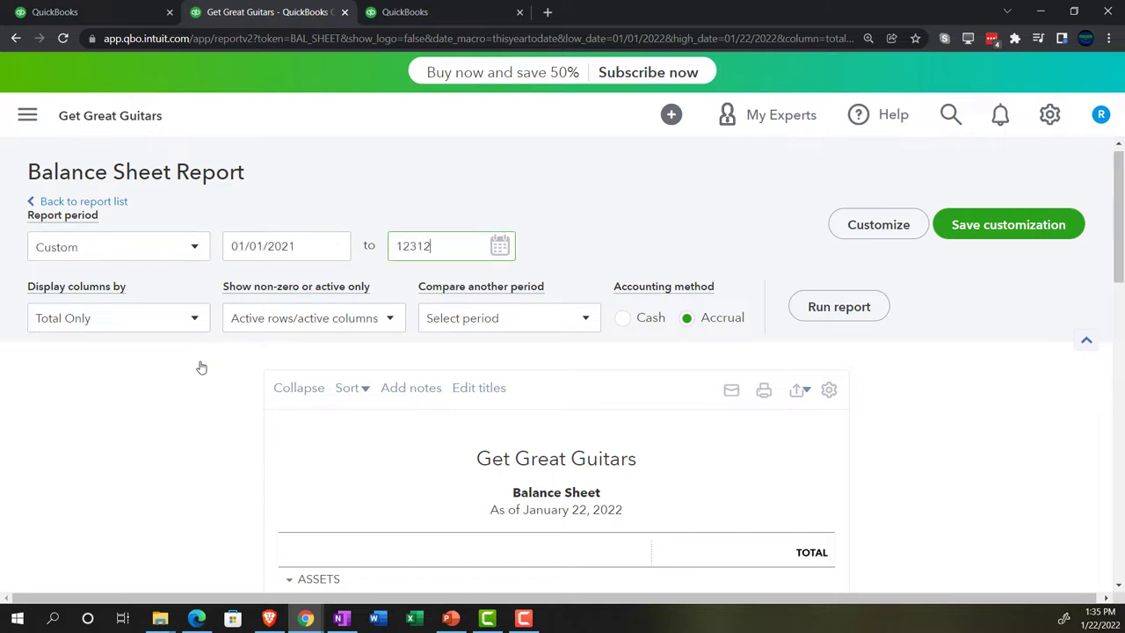
{"action": "key", "text": "BackSpace"}
{"action": "key", "text": "BackSpace"}
{"action": "key", "text": "BackSpace"}
{"action": "key", "text": "BackSpace"}
Step: Run the Balance Sheet report for the period 01/01/2022 to 12/31/2022
{"action": "left_click", "coordinate": [323, 247]}
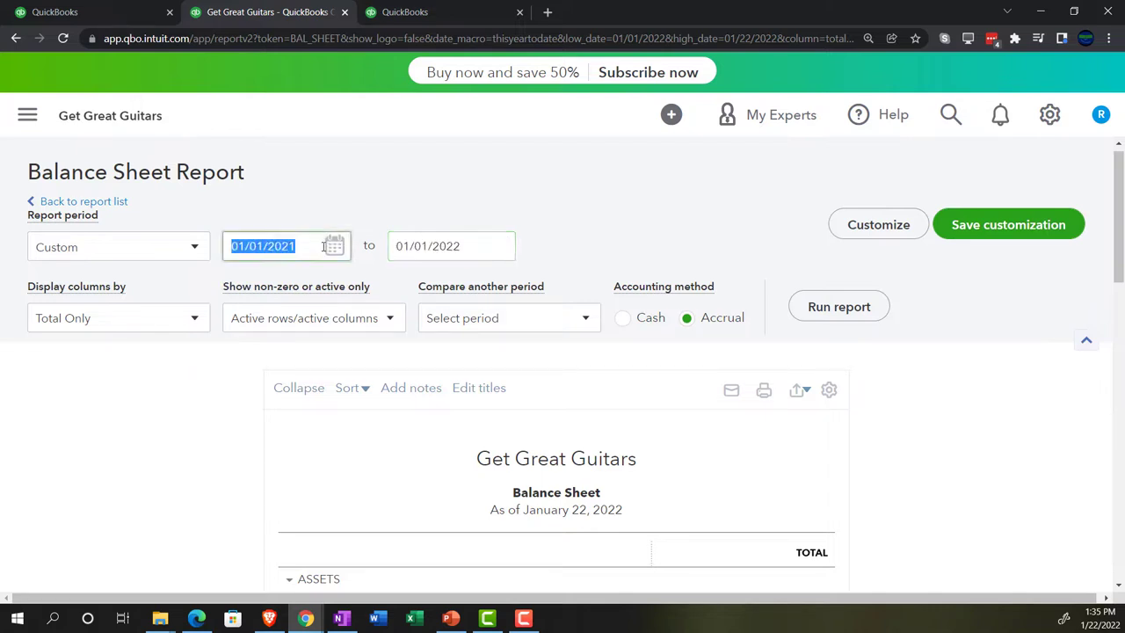
{"action": "type", "text": "01/01/202"}
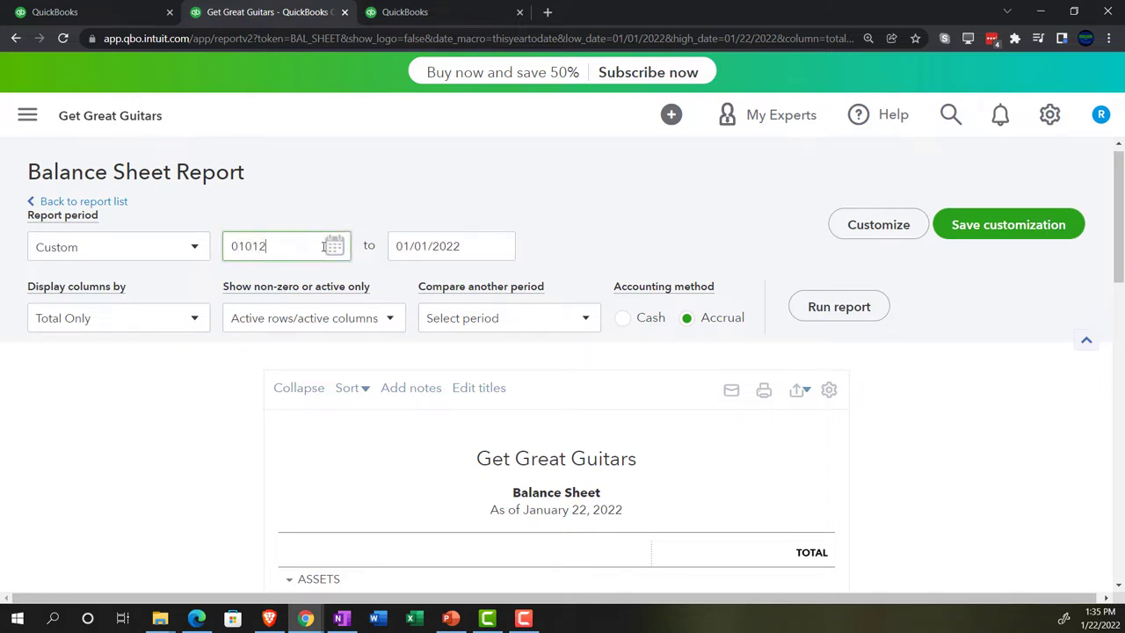
{"action": "key", "text": "Tab"}
{"action": "type", "text": "01"}
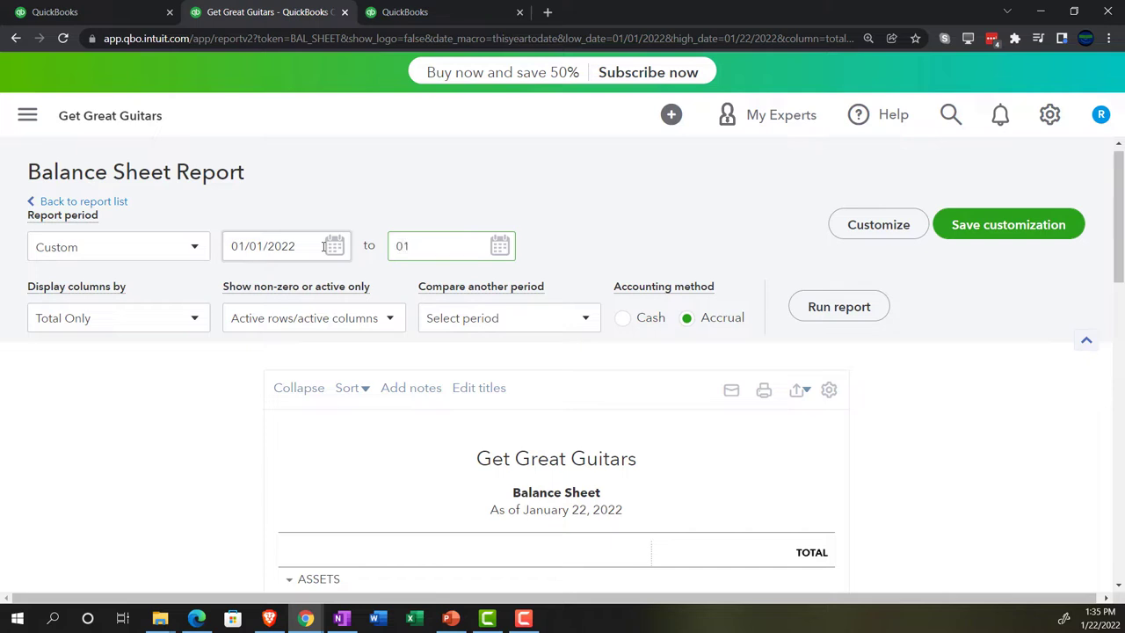
{"action": "key", "text": "BackSpace"}
{"action": "key", "text": "BackSpace"}
{"action": "type", "text": "1231212"}
{"action": "key", "text": "Tab"}
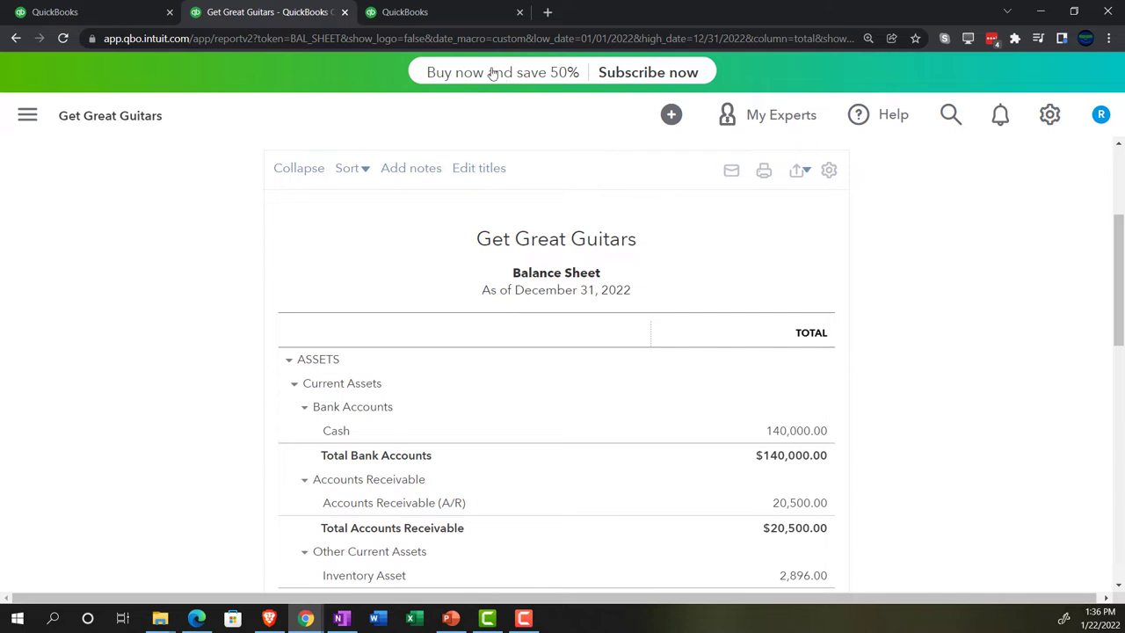
Step: Find the Trial Balance report in the third browser tab by searching the reports for "trial", open it and hide the navigation menu
{"action": "left_click", "coordinate": [431, 17]}
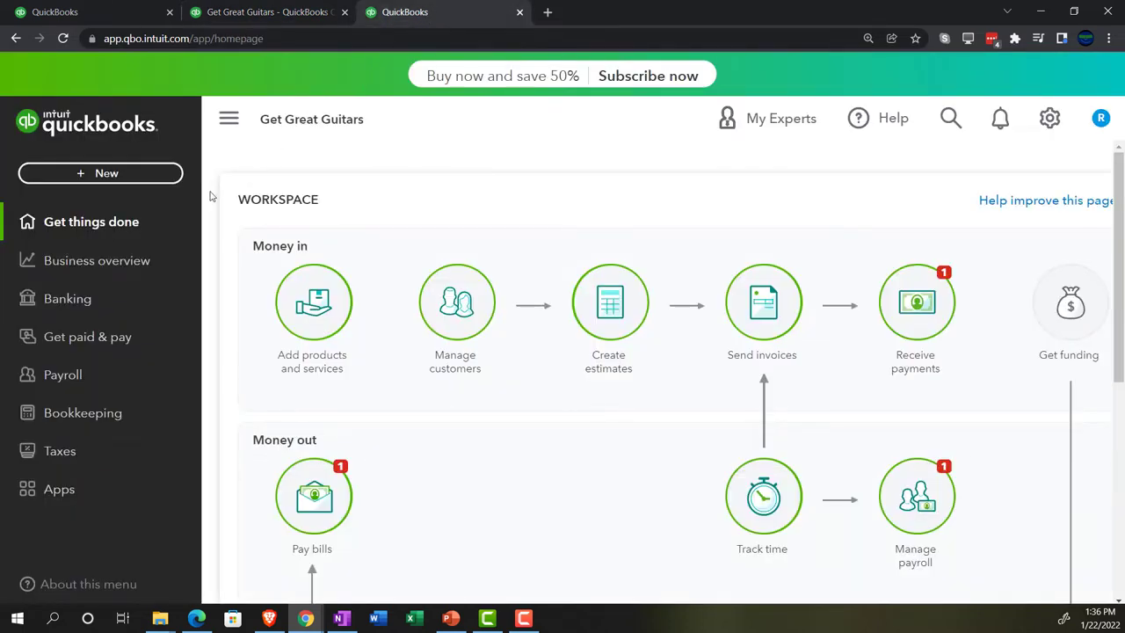
{"action": "left_click", "coordinate": [100, 267]}
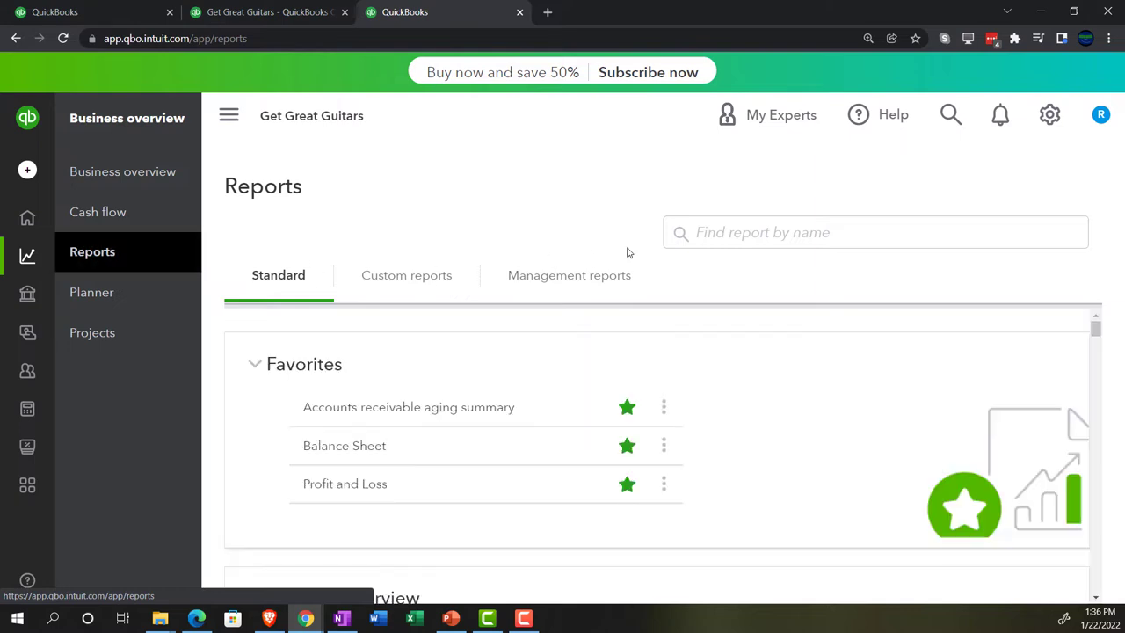
{"action": "left_click", "coordinate": [735, 234]}
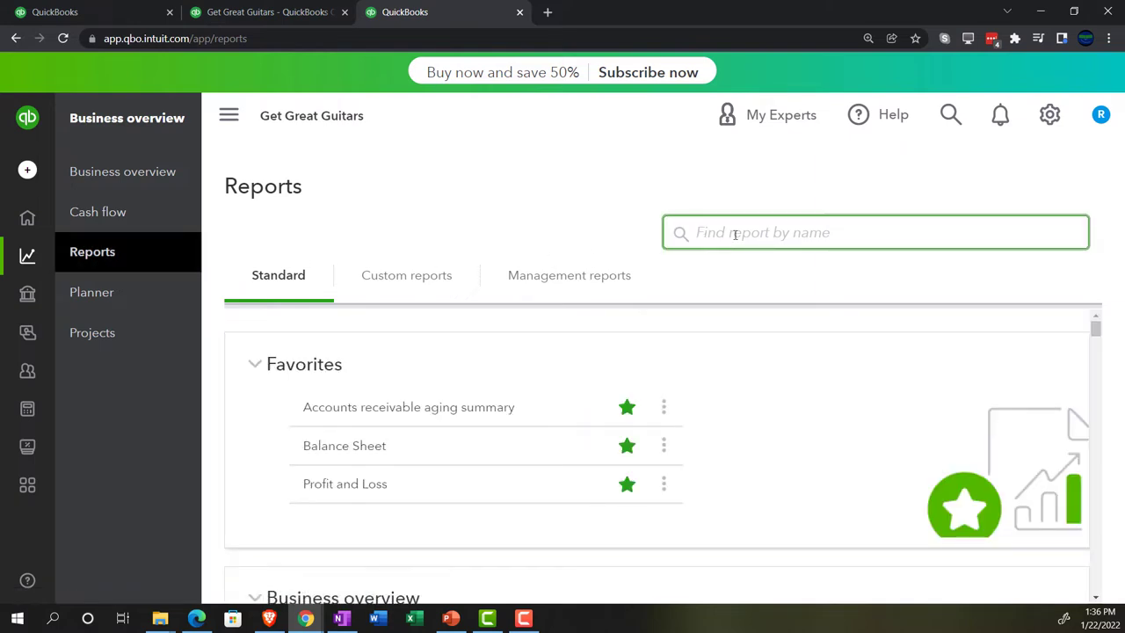
{"action": "type", "text": "trial"}
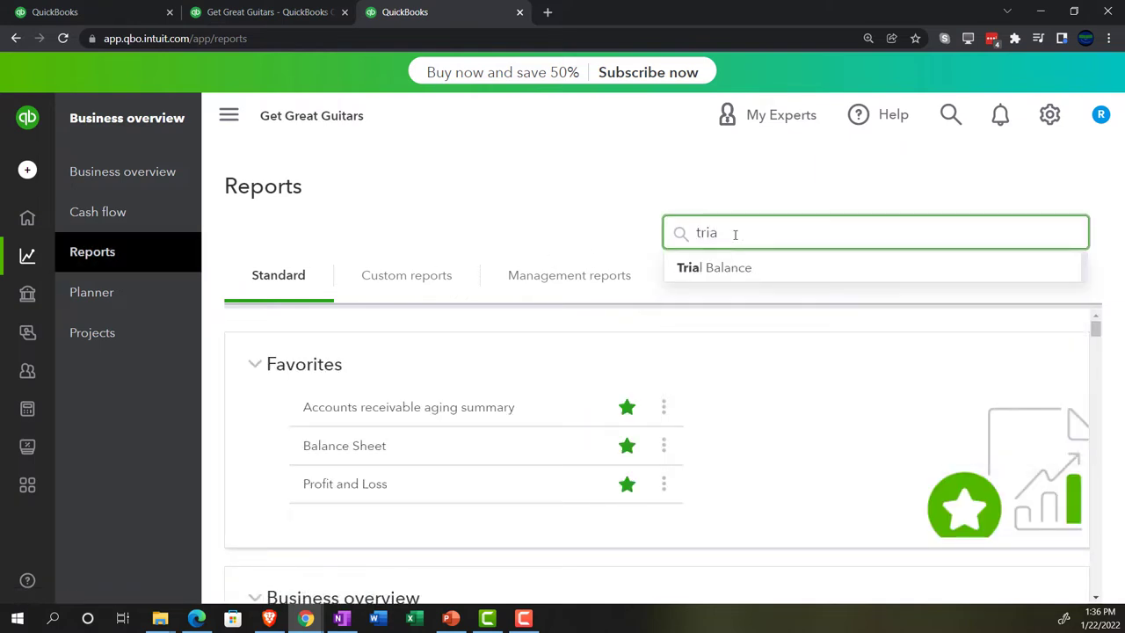
{"action": "left_click", "coordinate": [733, 270]}
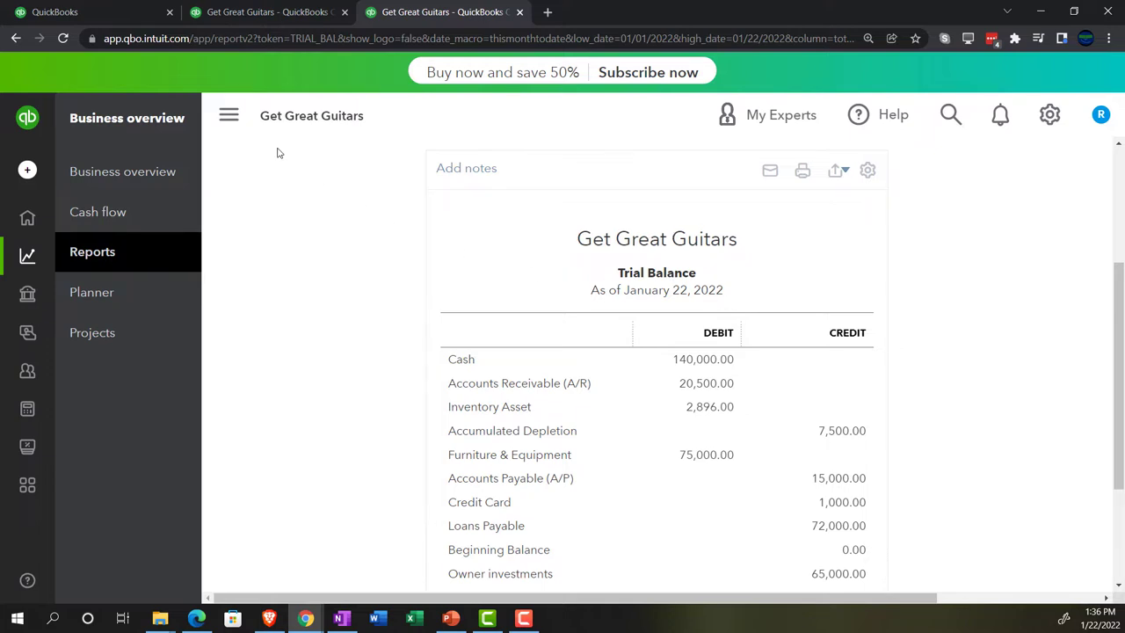
{"action": "left_click", "coordinate": [243, 124]}
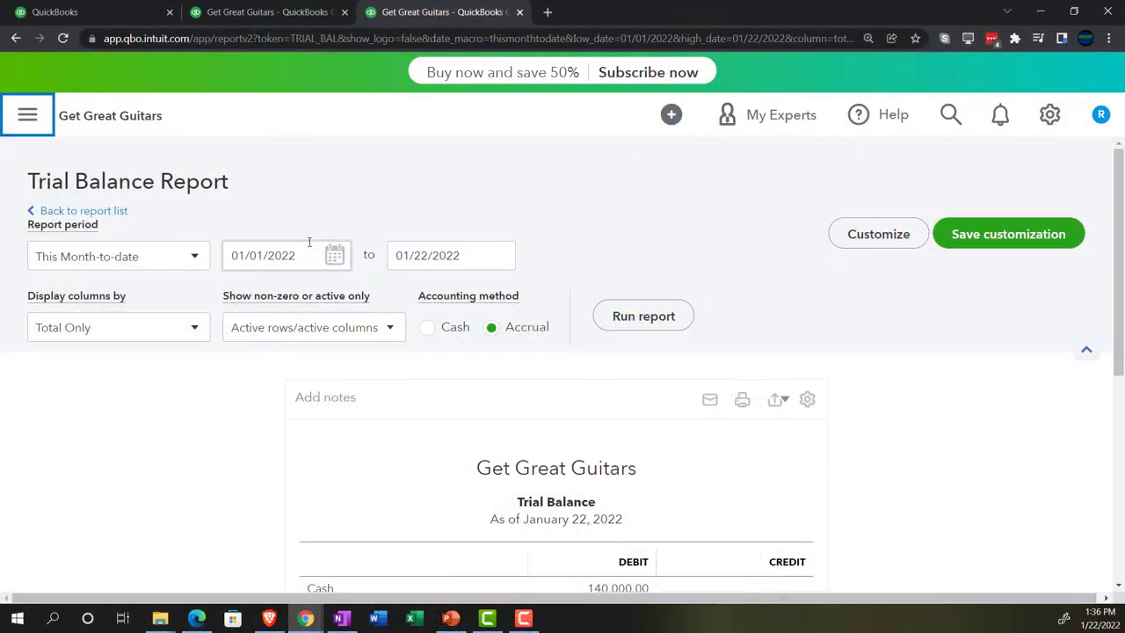
Step: Run the Trial Balance report for the period 01/01/2022 to 12/31/2022
{"action": "left_click", "coordinate": [290, 254]}
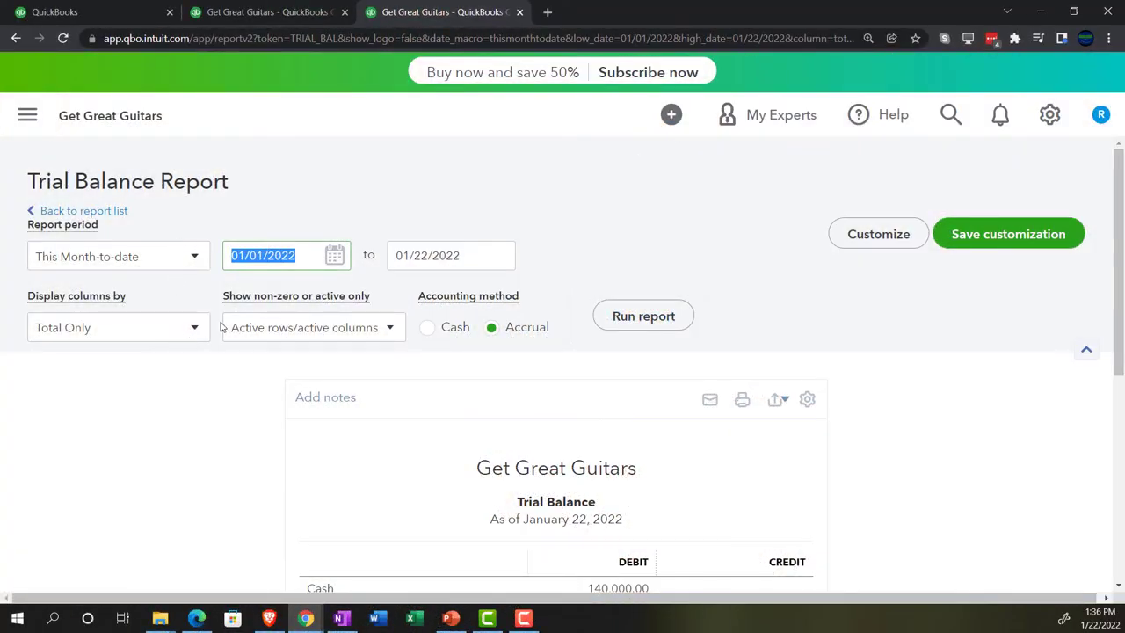
{"action": "type", "text": "01/01/202"}
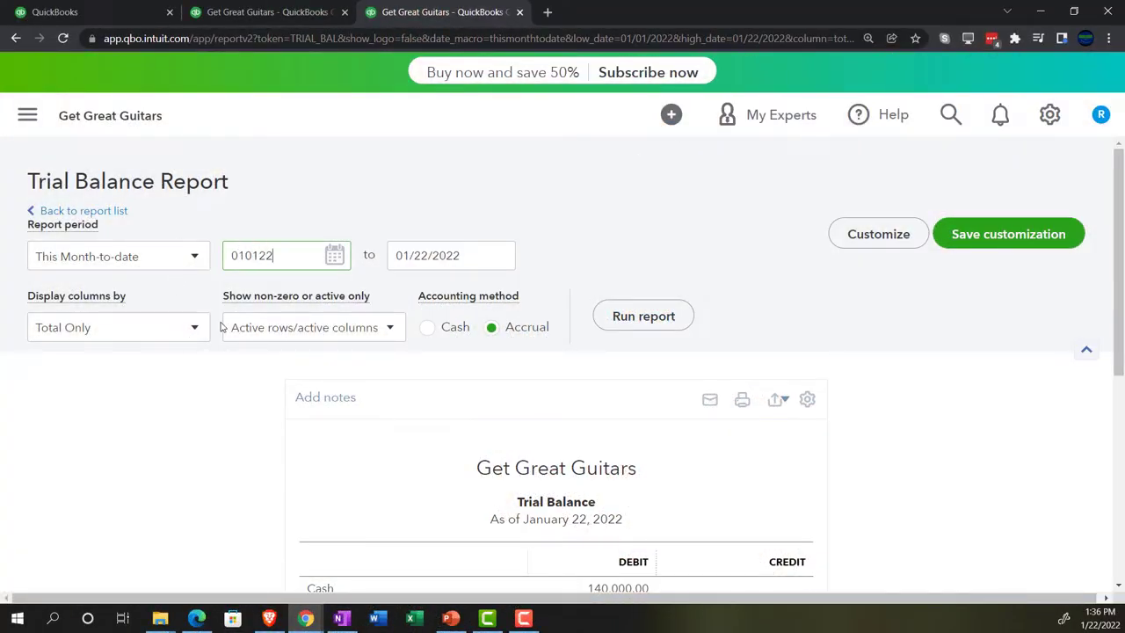
{"action": "key", "text": "Tab"}
{"action": "type", "text": "12/31/202"}
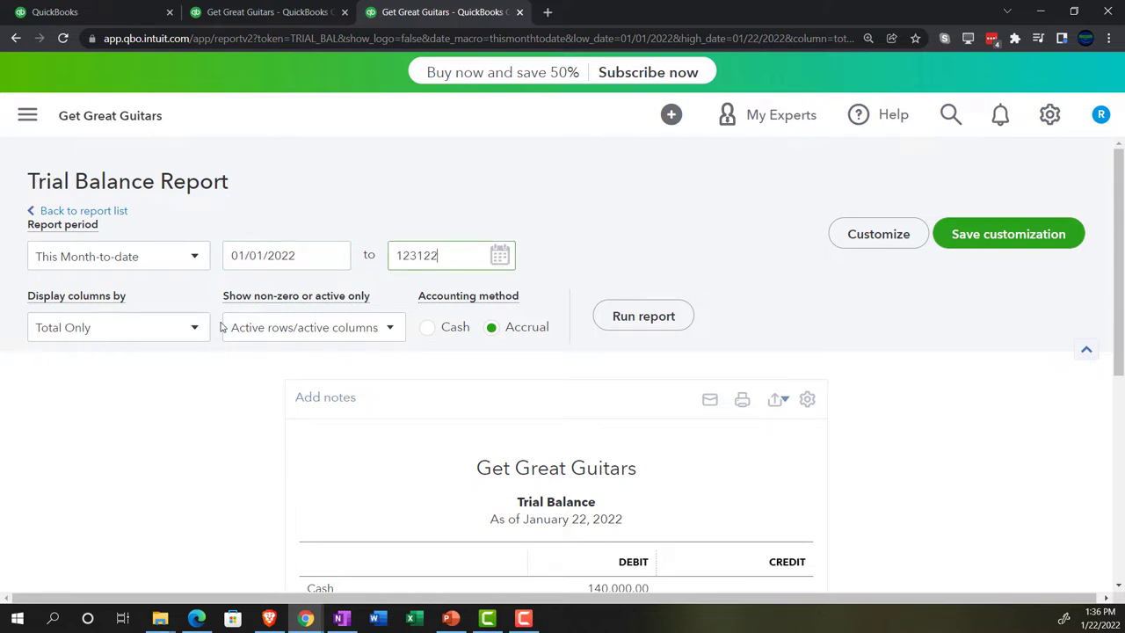
{"action": "key", "text": "Tab"}
{"action": "left_click", "coordinate": [679, 327]}
{"action": "scroll", "coordinate": [679, 327], "scroll_direction": "down", "scroll_amount": 3}
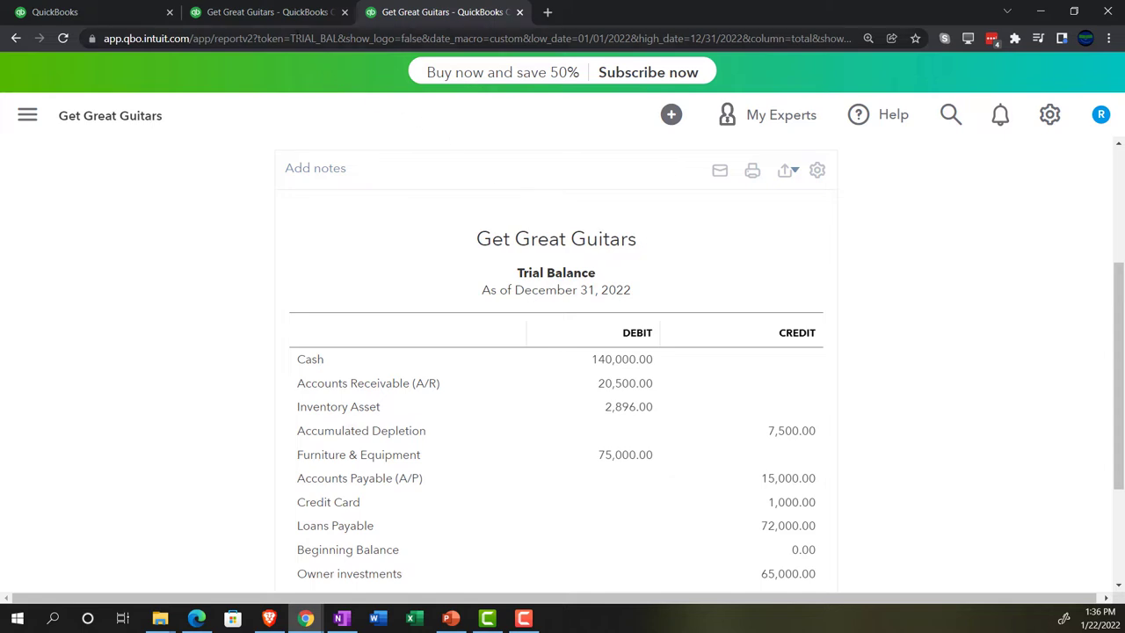
Step: Return to the Balance Sheet report, enlarge the page to 175% and examine its current asset accounts
{"action": "left_click", "coordinate": [279, 12]}
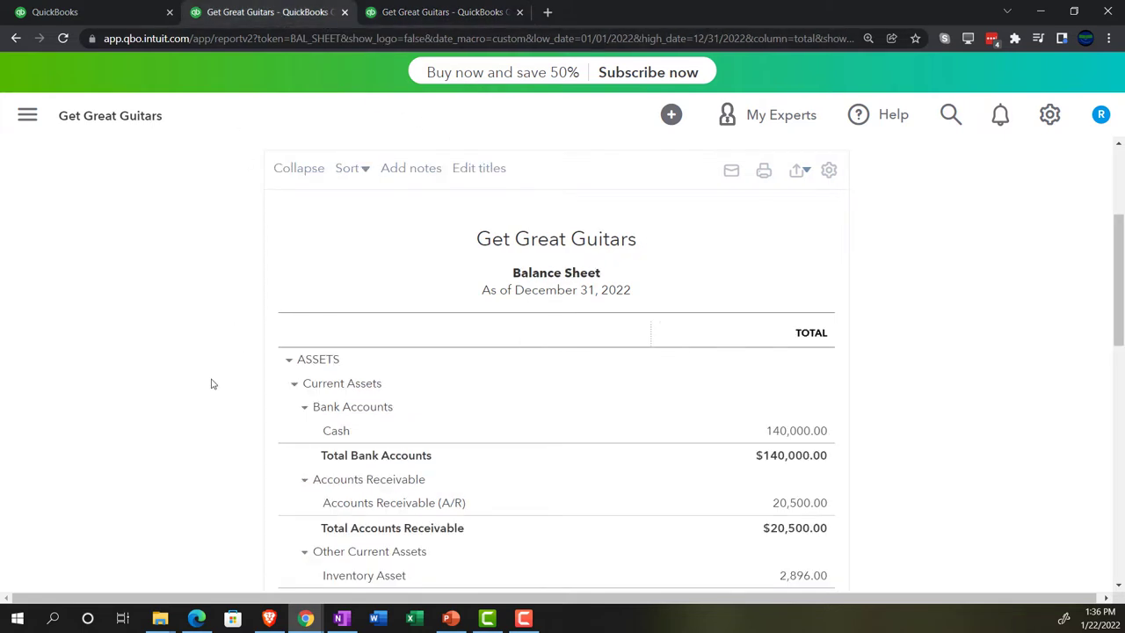
{"action": "key", "text": "ctrl+plus"}
{"action": "key", "text": "ctrl+plus"}
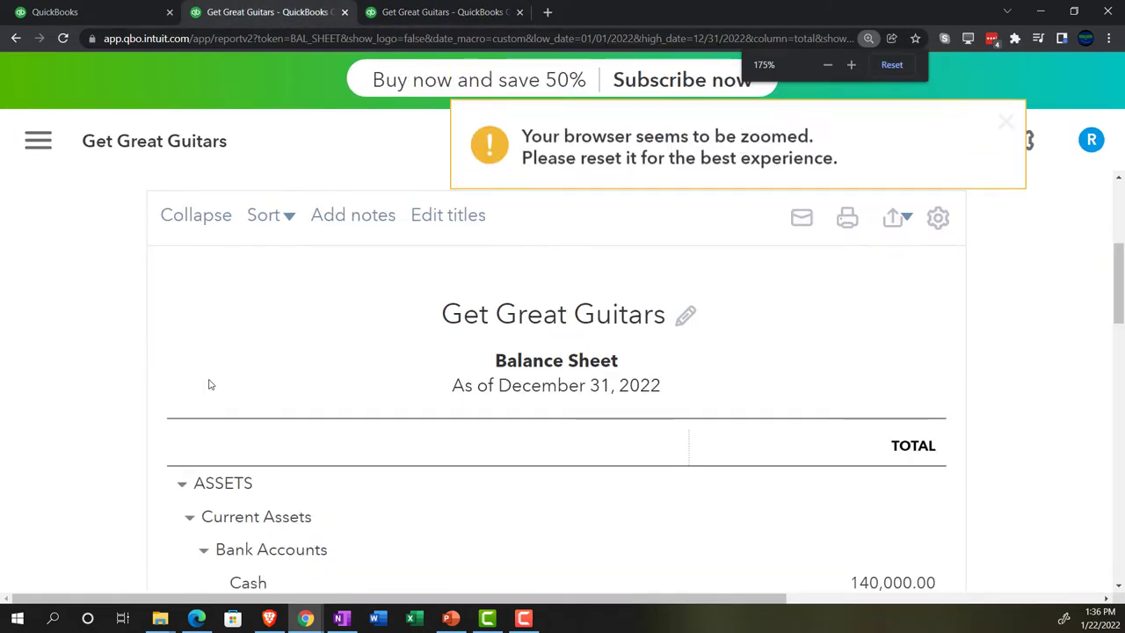
{"action": "scroll", "coordinate": [209, 384], "scroll_direction": "down", "scroll_amount": 3}
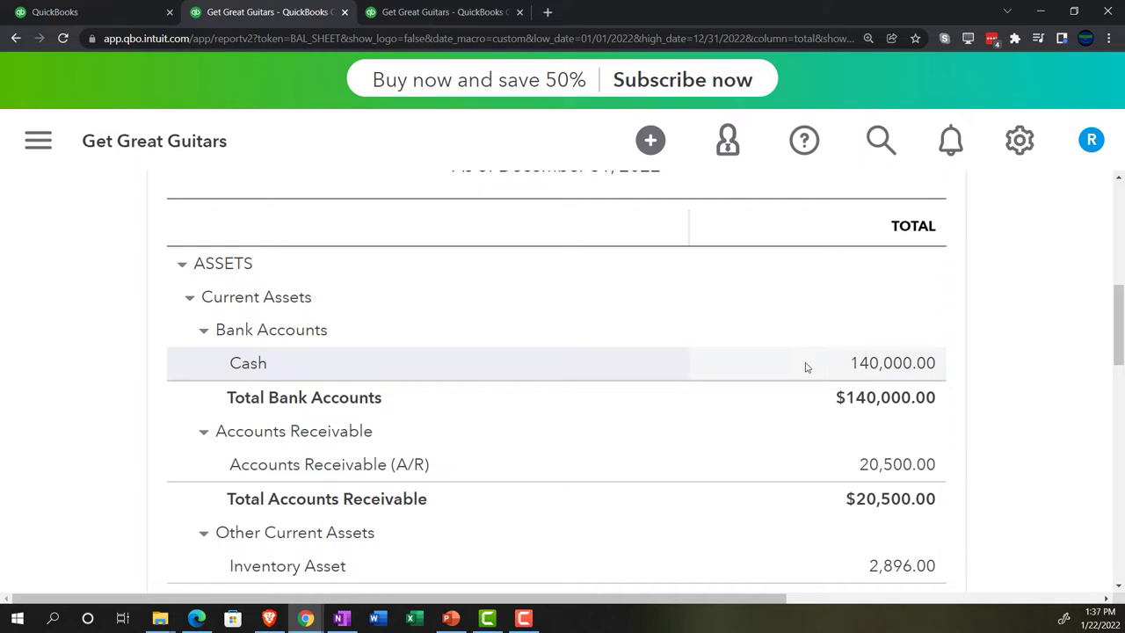
Step: Look over the full list of new transaction types from the Balance Sheet page, close it and hide the navigation menu again
{"action": "left_click", "coordinate": [51, 145]}
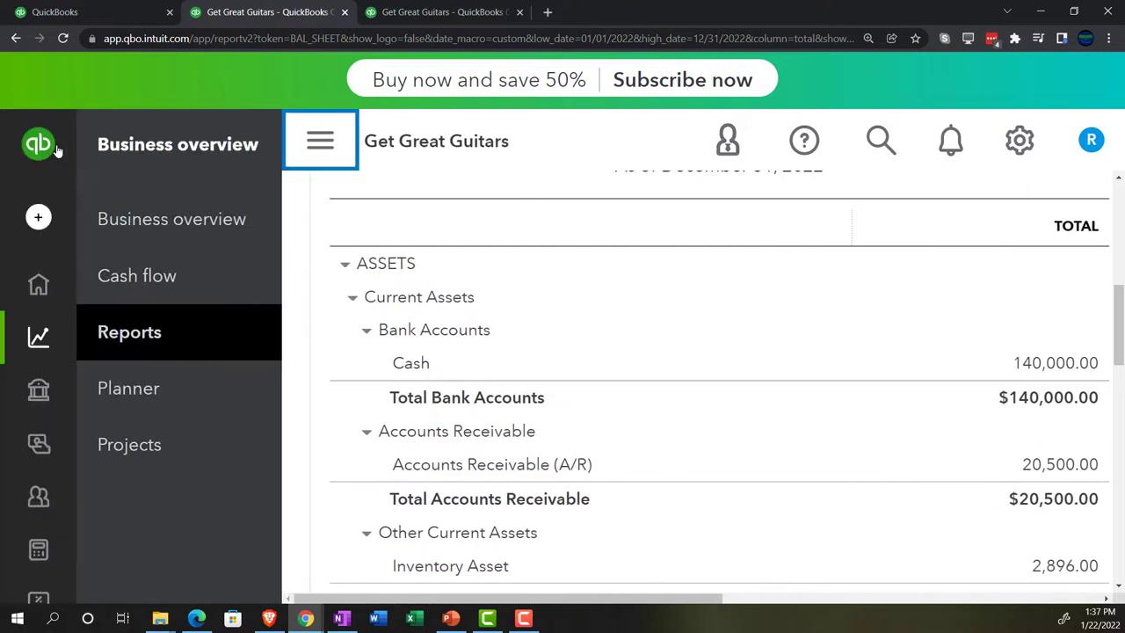
{"action": "left_click", "coordinate": [40, 217]}
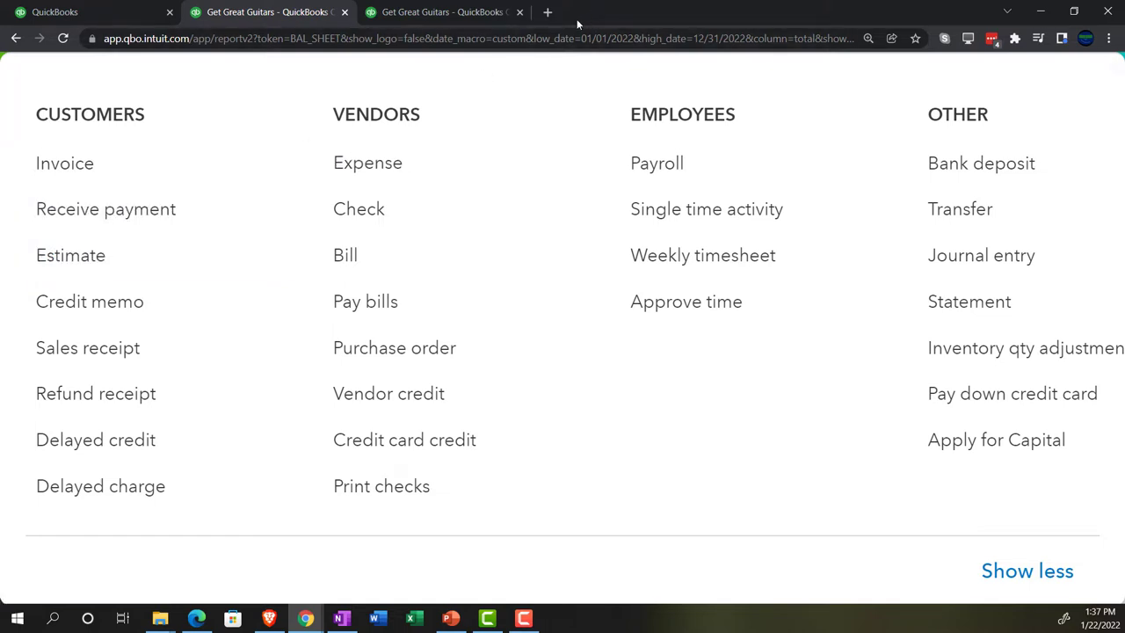
{"action": "left_click", "coordinate": [971, 572]}
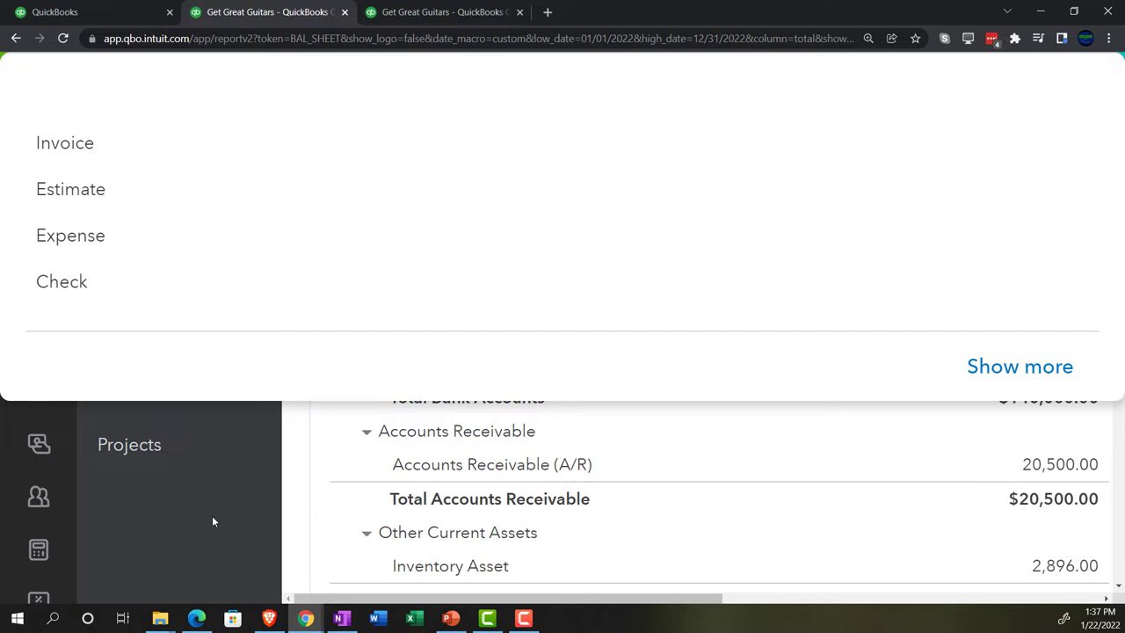
{"action": "key", "text": "ctrl+minus"}
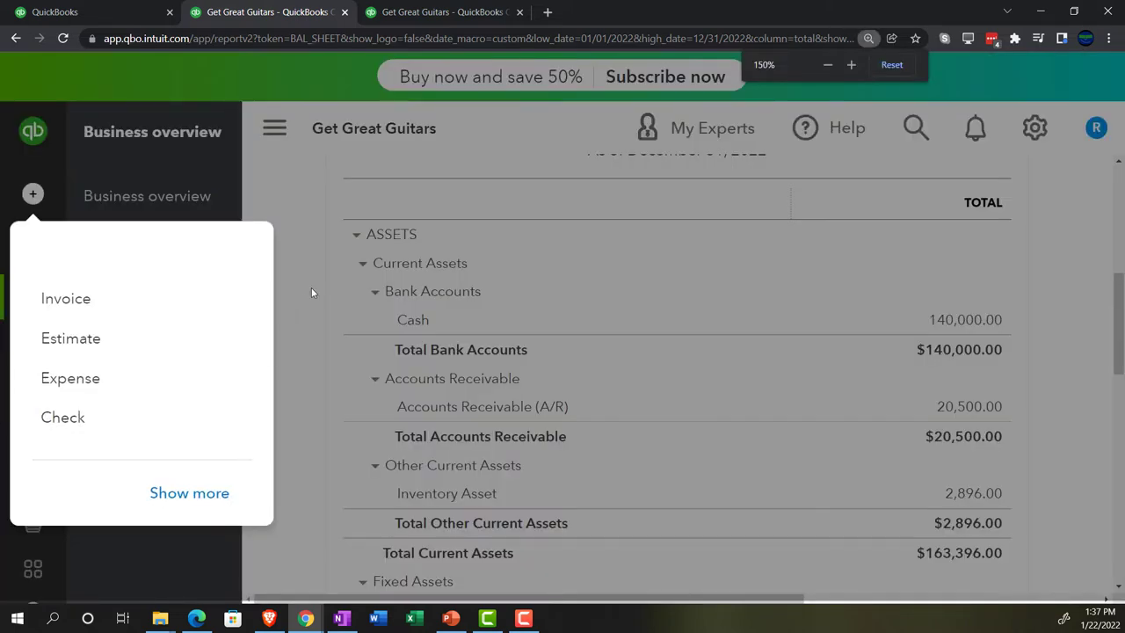
{"action": "left_click", "coordinate": [311, 288]}
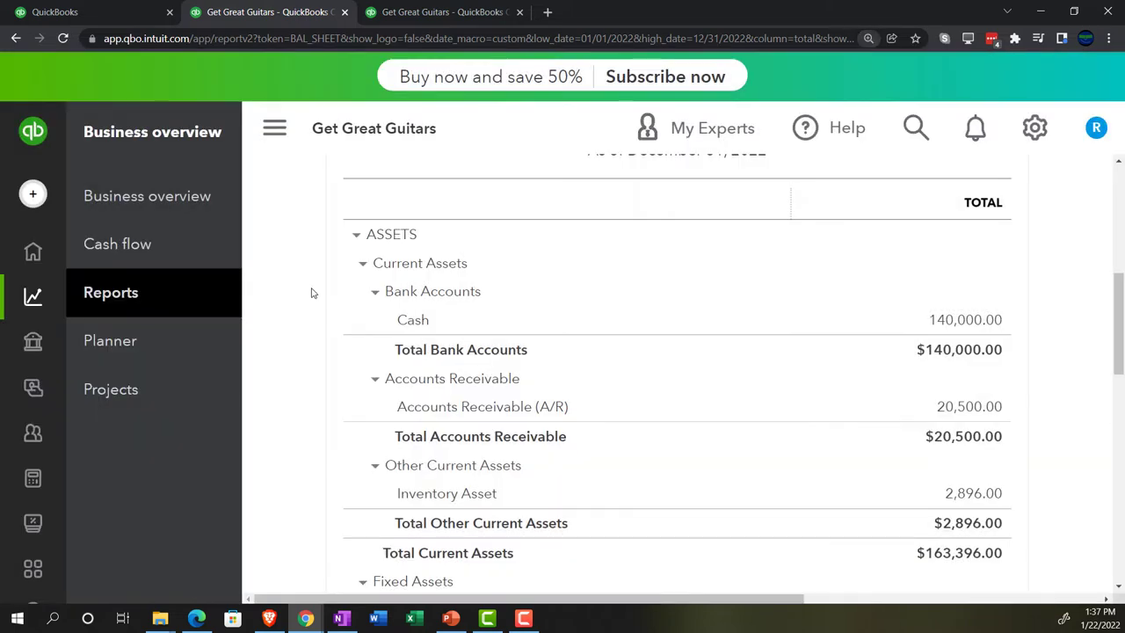
{"action": "left_click", "coordinate": [263, 130]}
{"action": "key", "text": "ctrl+plus"}
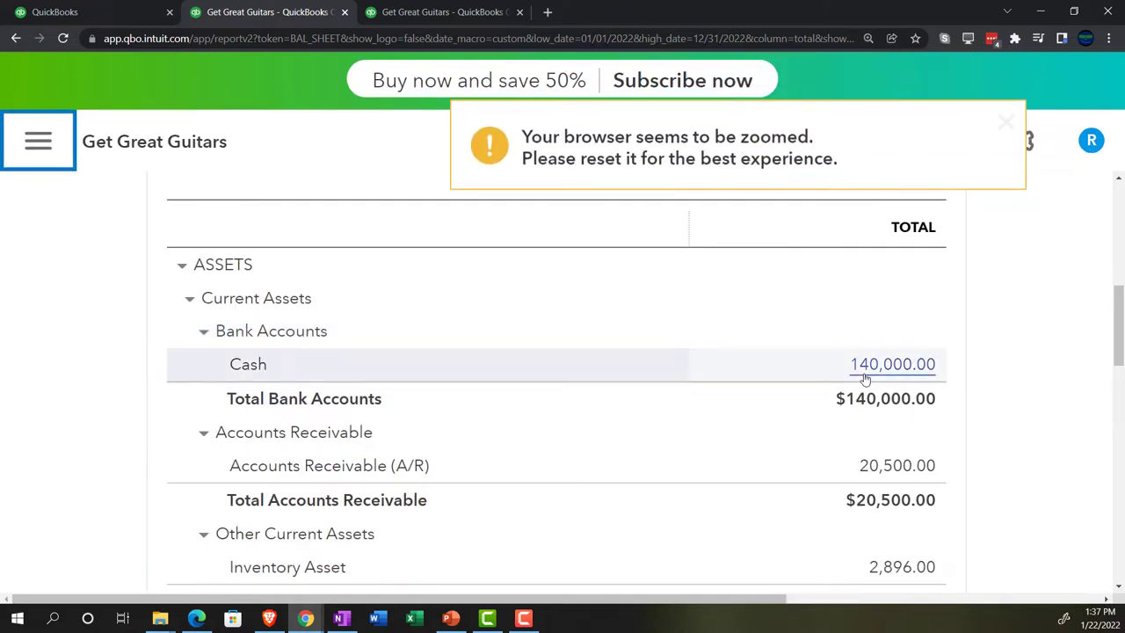
Step: Examine the current asset and fixed asset accounts on the Balance Sheet, from Cash down to Furniture & Equipment
{"action": "scroll", "coordinate": [865, 378], "scroll_direction": "down", "scroll_amount": 1}
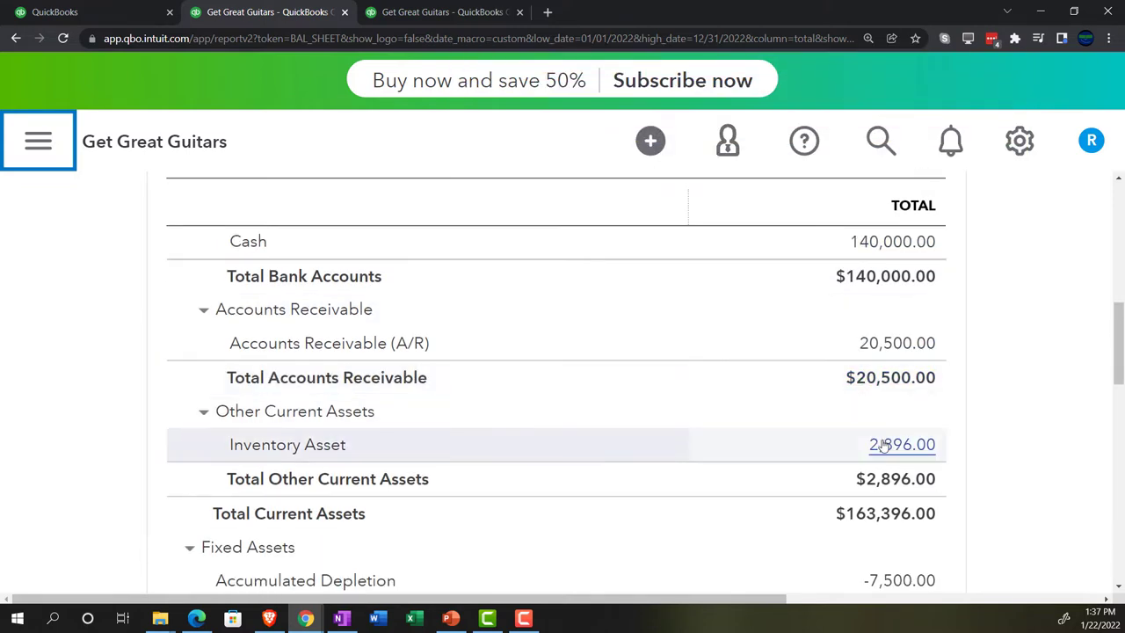
{"action": "scroll", "coordinate": [881, 445], "scroll_direction": "down", "scroll_amount": 1}
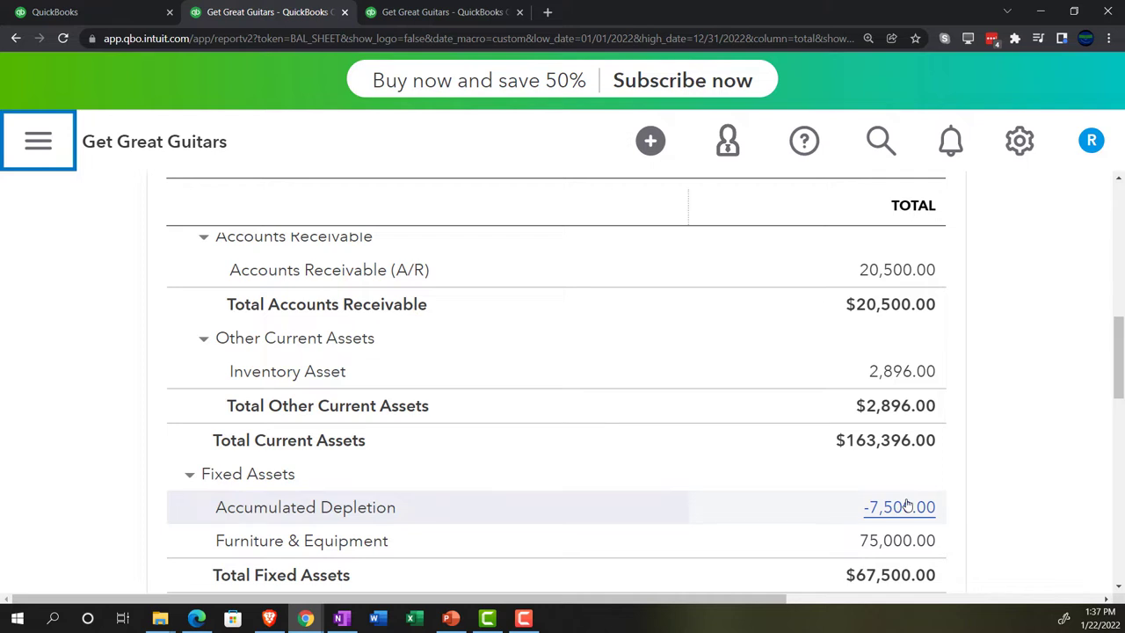
{"action": "scroll", "coordinate": [908, 504], "scroll_direction": "up", "scroll_amount": 3}
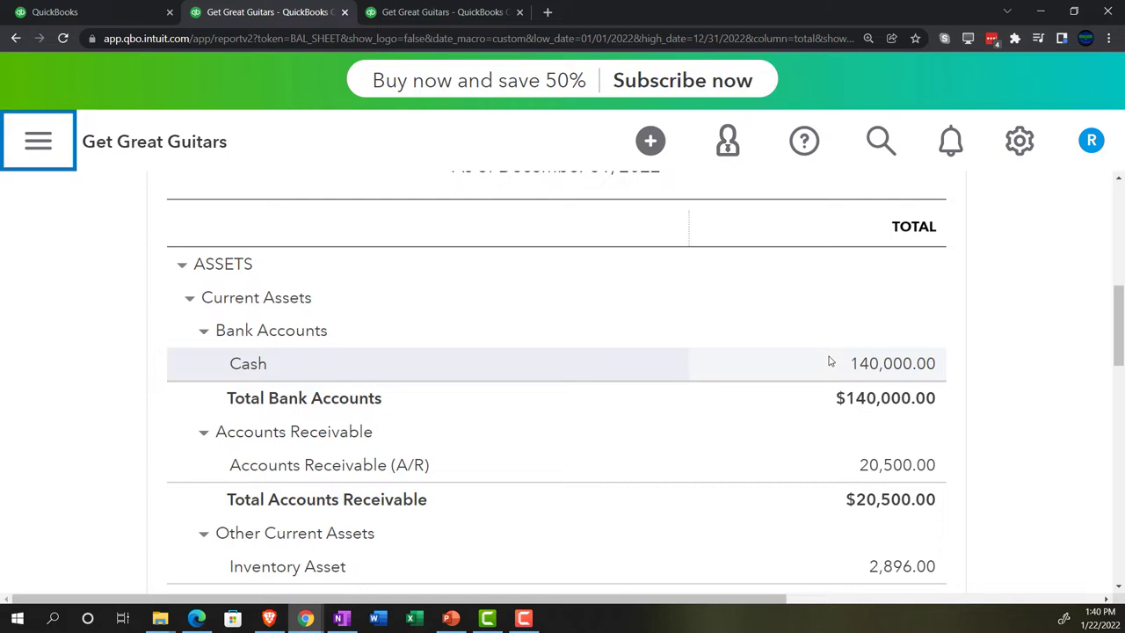
{"action": "scroll", "coordinate": [829, 361], "scroll_direction": "down", "scroll_amount": 2}
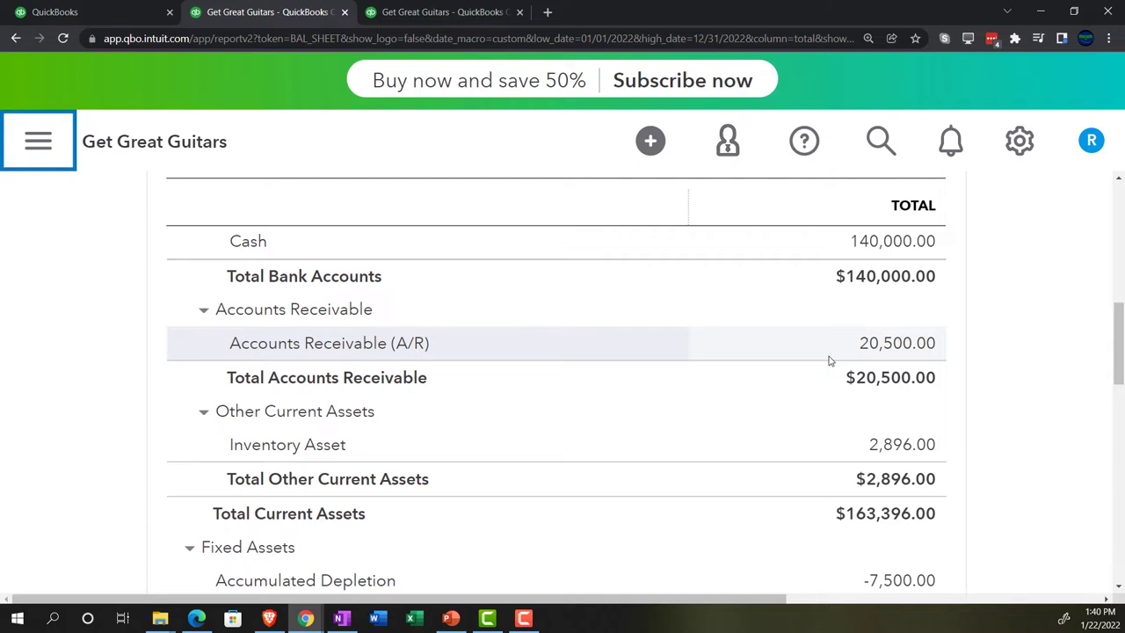
{"action": "scroll", "coordinate": [830, 360], "scroll_direction": "up", "scroll_amount": 2}
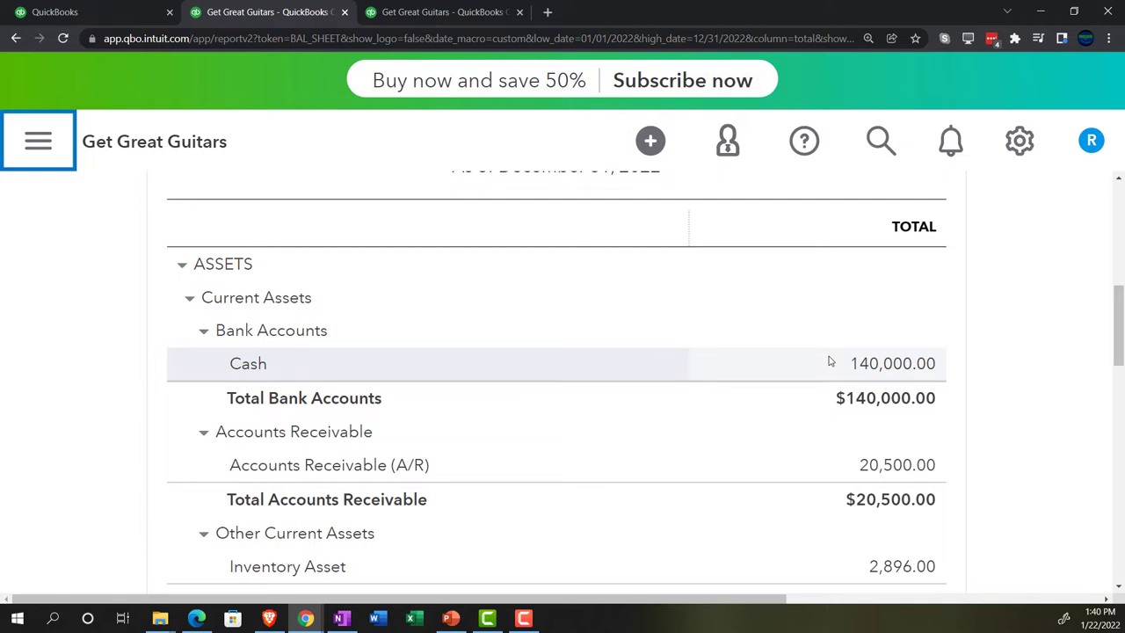
{"action": "key", "text": "ctrl+minus"}
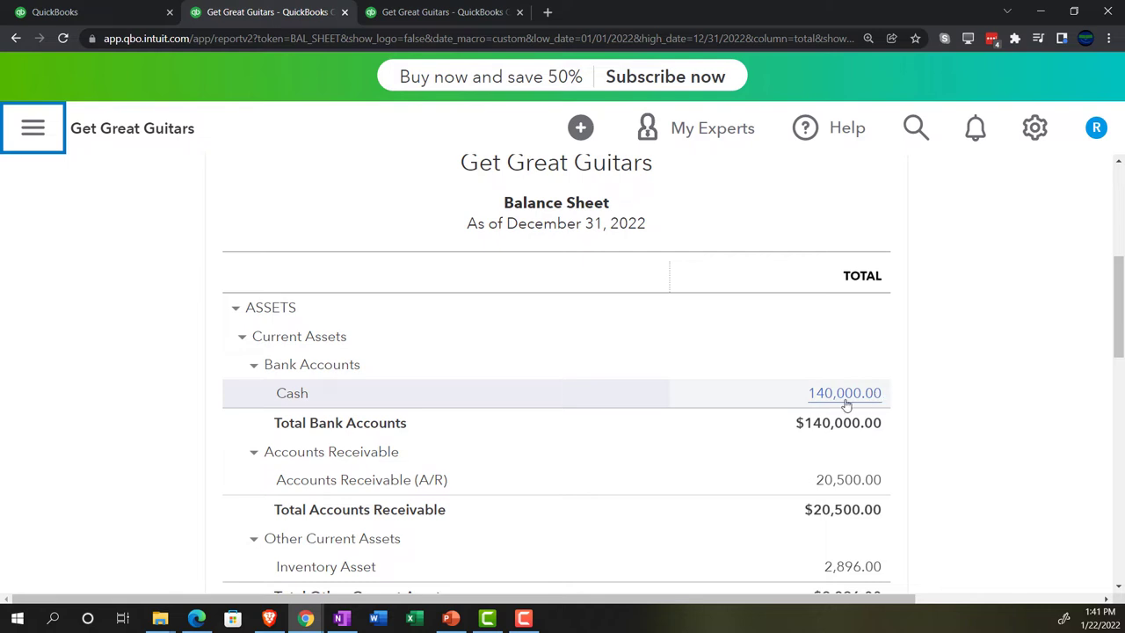
Step: Look over the vendor transaction forms offered for new entries in the first browser tab and close the list
{"action": "left_click", "coordinate": [96, 12]}
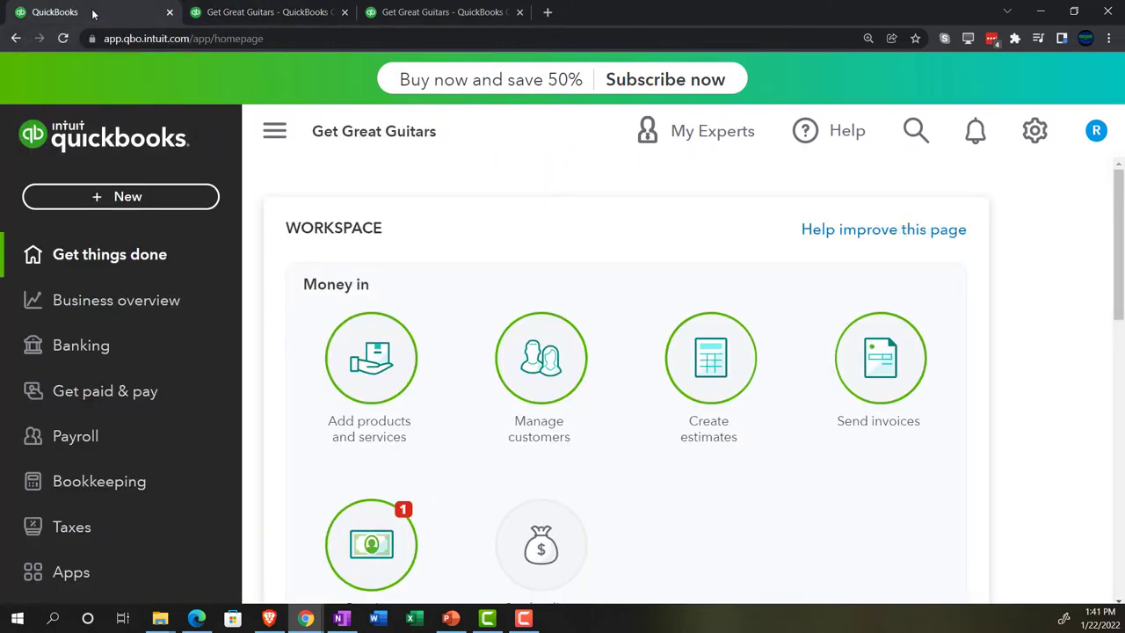
{"action": "left_click", "coordinate": [121, 198]}
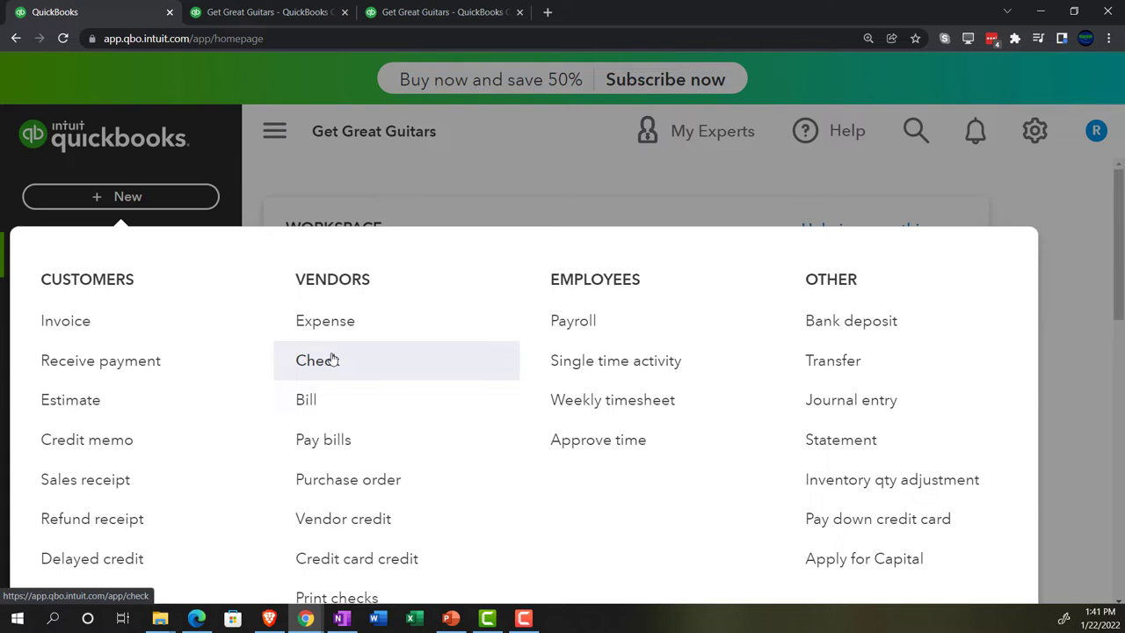
{"action": "left_click", "coordinate": [295, 171]}
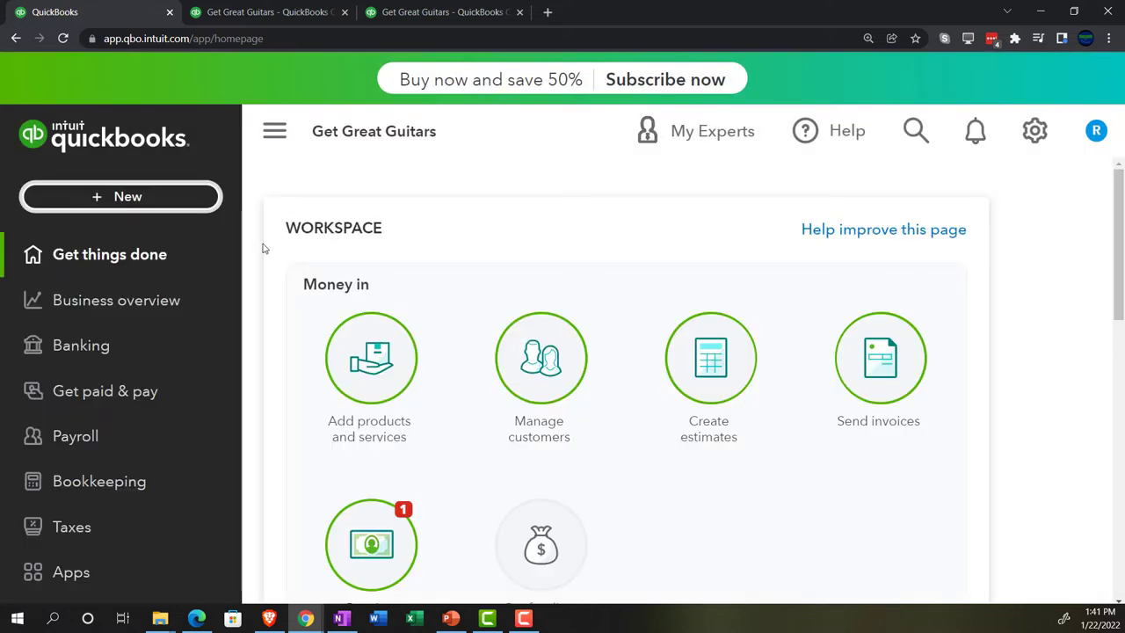
Step: Open the Get Great Guitars chart of accounts, and look up the matching Accounting page of the sample company in Edge before returning to Chrome
{"action": "left_click", "coordinate": [136, 490]}
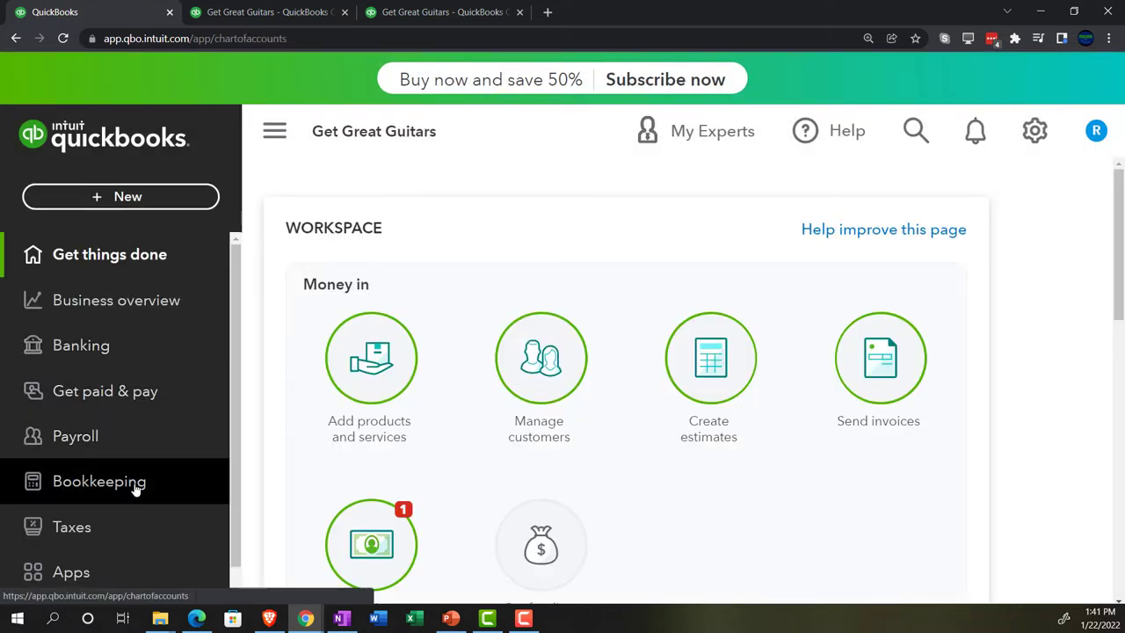
{"action": "left_click", "coordinate": [196, 618]}
{"action": "mouse_move", "coordinate": [109, 495]}
{"action": "scroll", "coordinate": [109, 494], "scroll_direction": "down", "scroll_amount": 1}
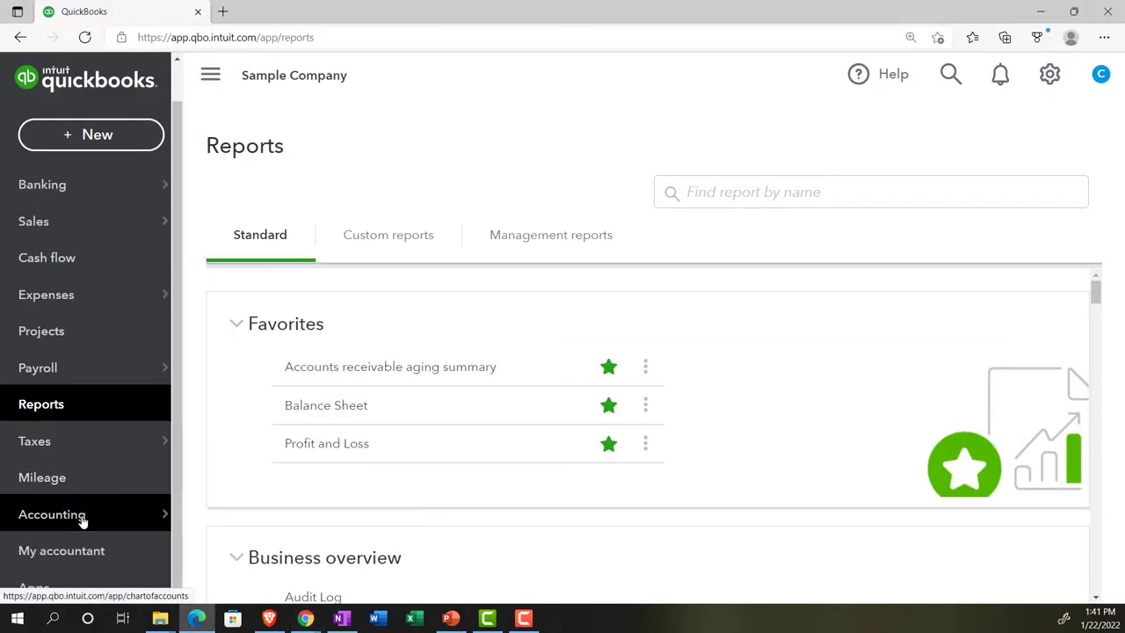
{"action": "left_click", "coordinate": [140, 520]}
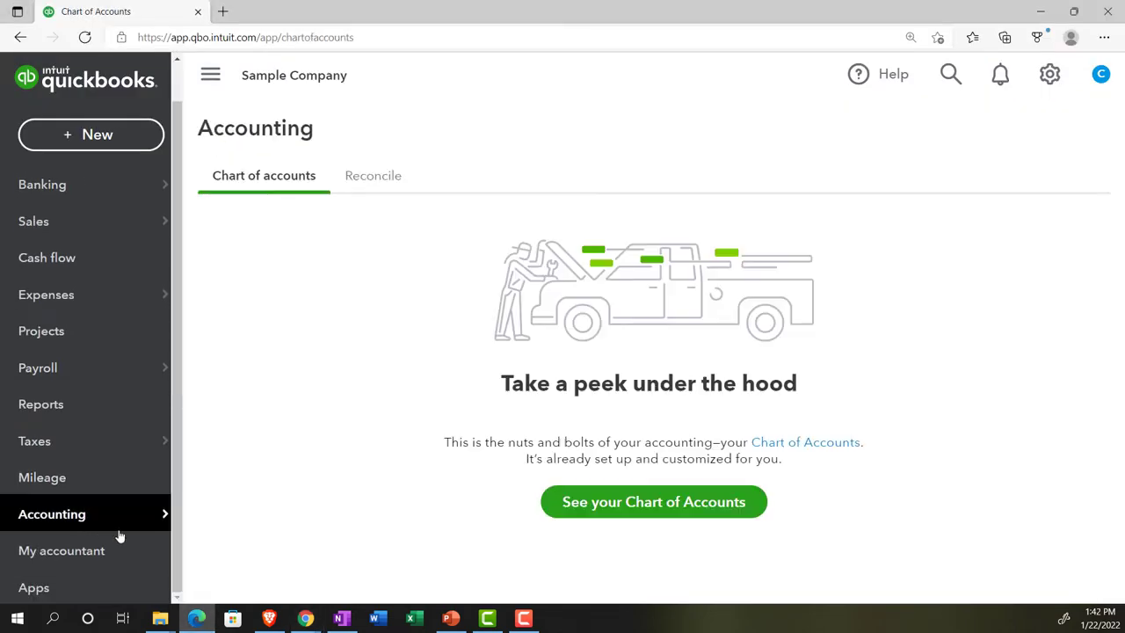
{"action": "left_click", "coordinate": [196, 618]}
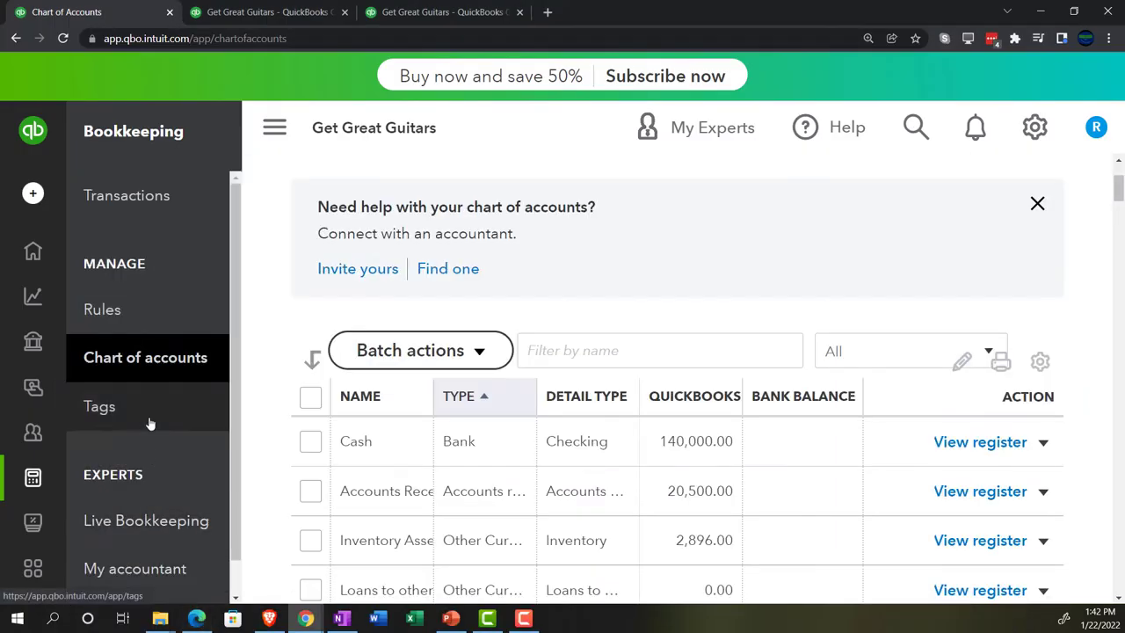
Step: Hide the navigation menu and open the Cash account's register from the chart of accounts
{"action": "left_click", "coordinate": [273, 133]}
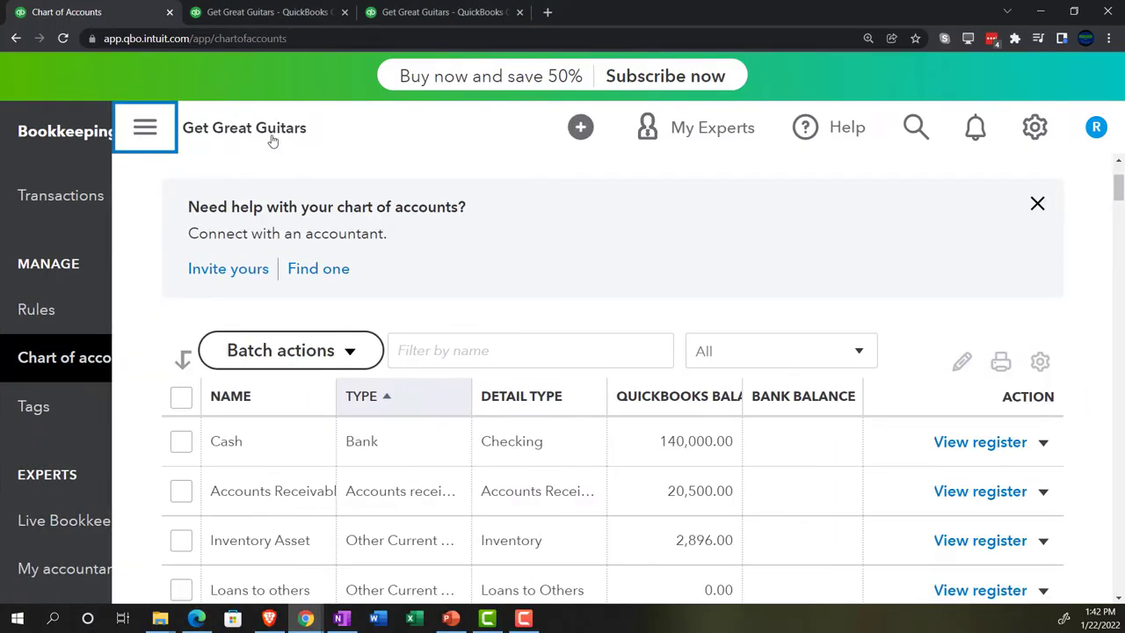
{"action": "left_click", "coordinate": [955, 444]}
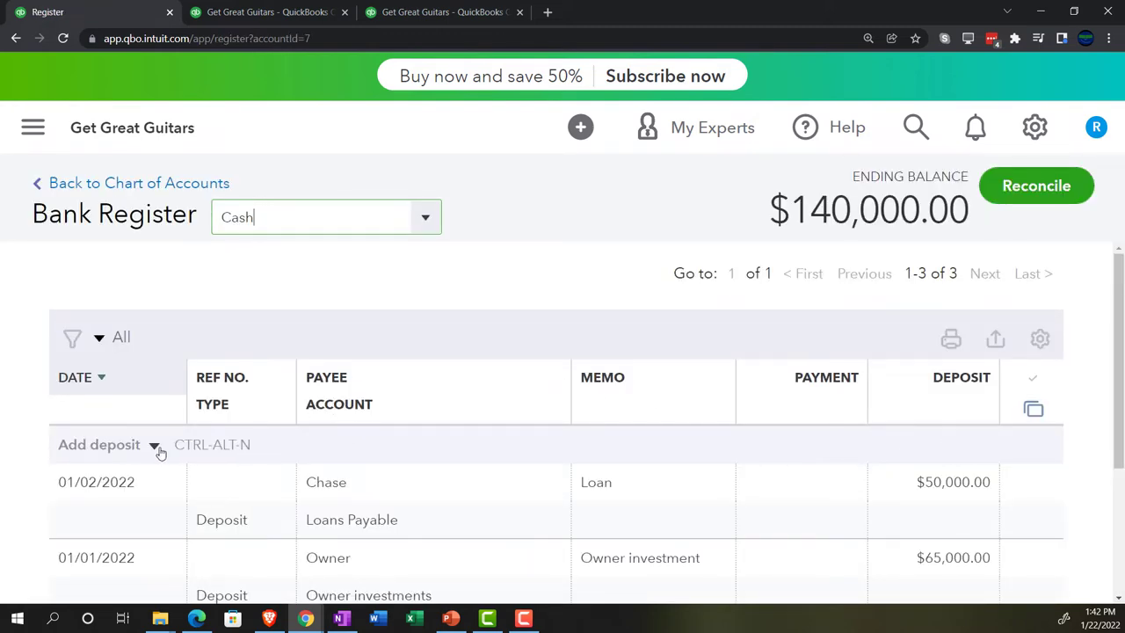
{"action": "key", "text": "ctrl+minus"}
Step: Add an expense entry in the Cash register dated 01/04/2022, leaving the reference number blank
{"action": "left_click", "coordinate": [129, 379]}
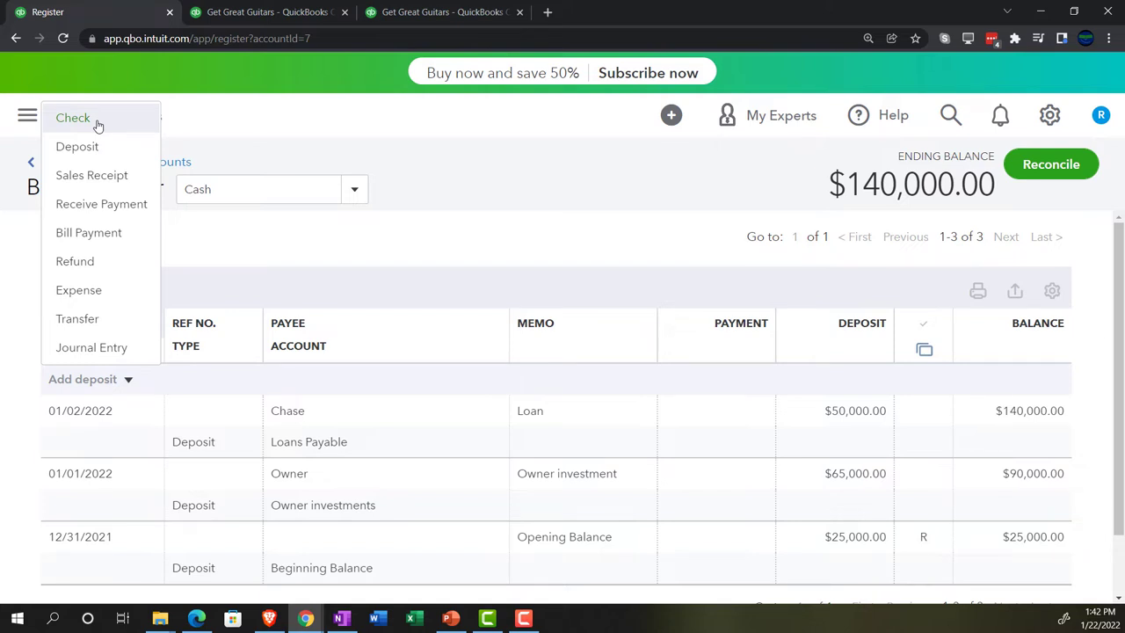
{"action": "left_click", "coordinate": [88, 291]}
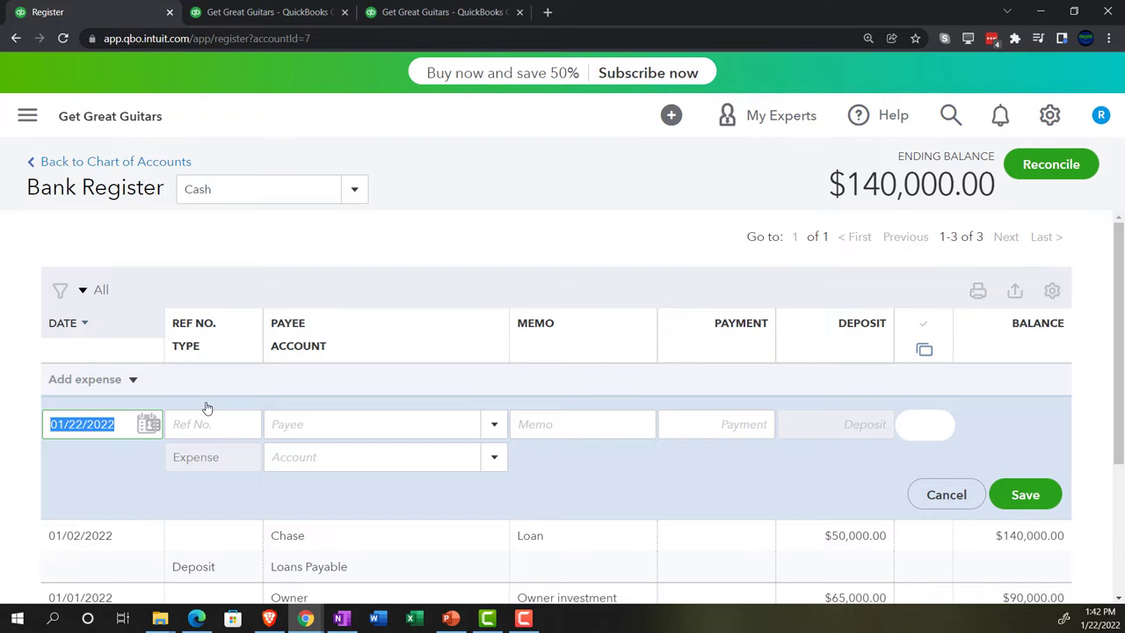
{"action": "type", "text": "01012"}
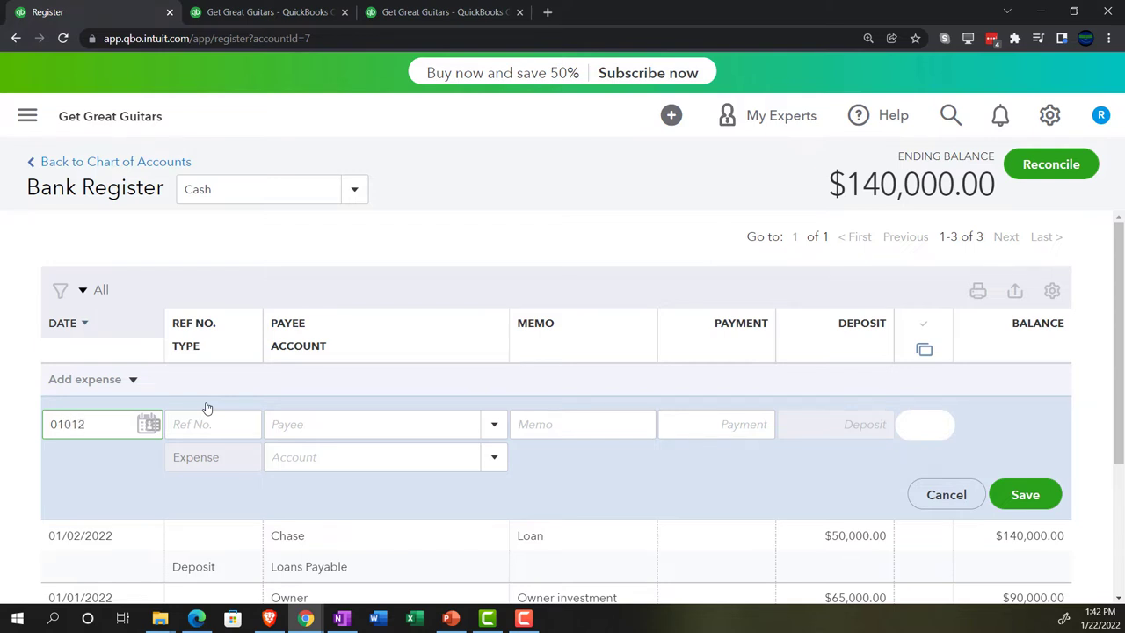
{"action": "key", "text": "BackSpace"}
{"action": "type", "text": "422"}
{"action": "key", "text": "Tab"}
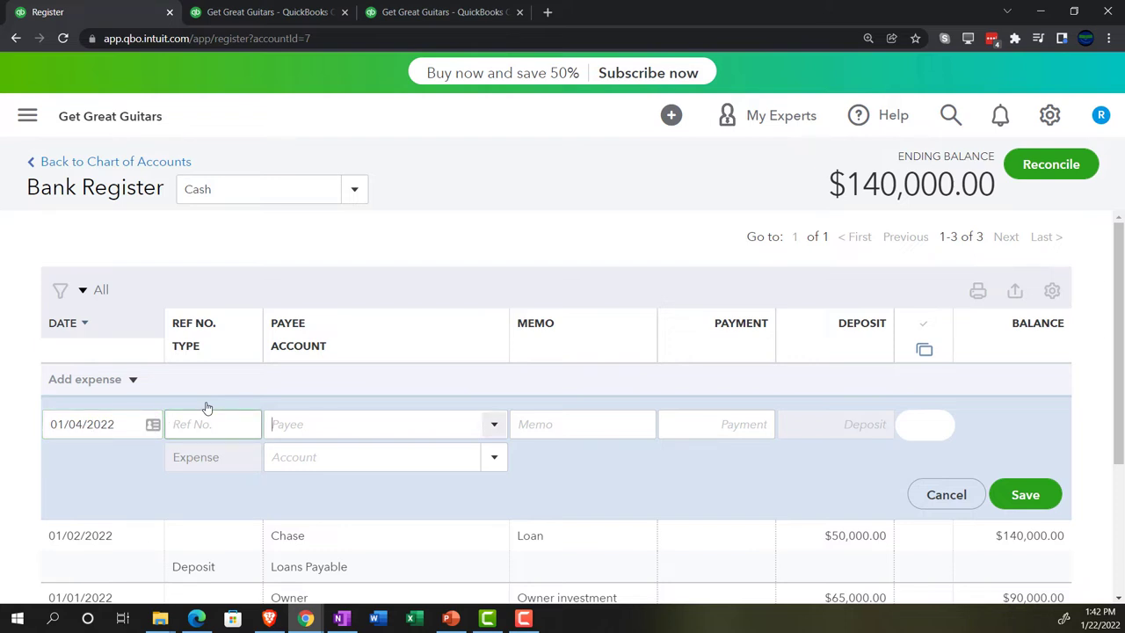
{"action": "key", "text": "Tab"}
Step: Add Vanguard as a new vendor and use it as the expense's payee, correcting the spelling before saving the name
{"action": "type", "text": "Van"}
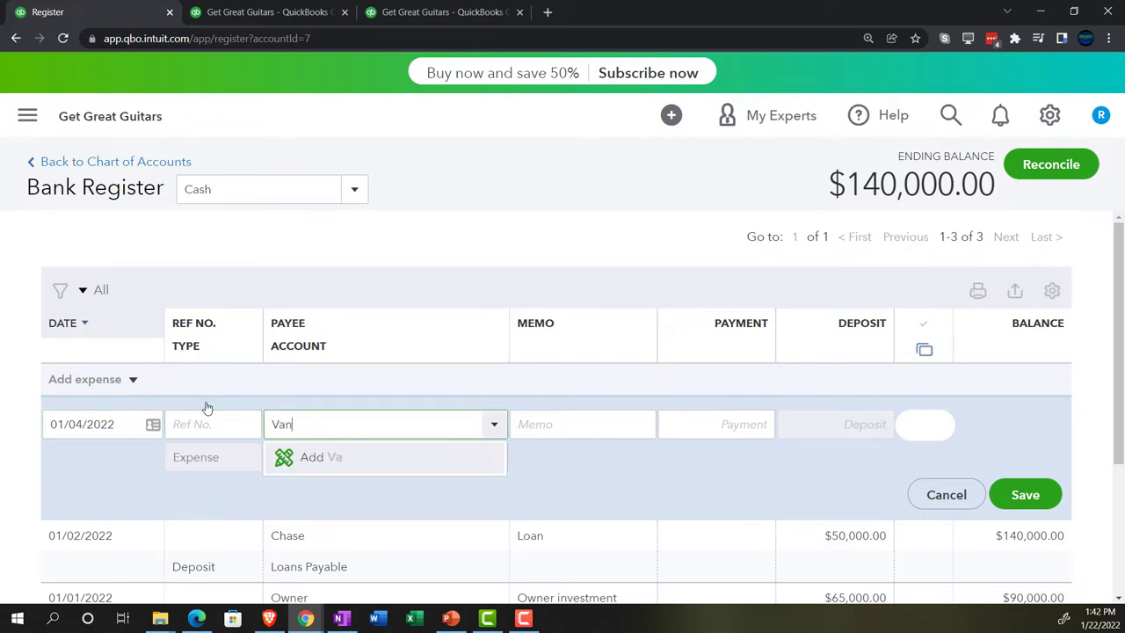
{"action": "type", "text": "gard"}
{"action": "key", "text": "Return"}
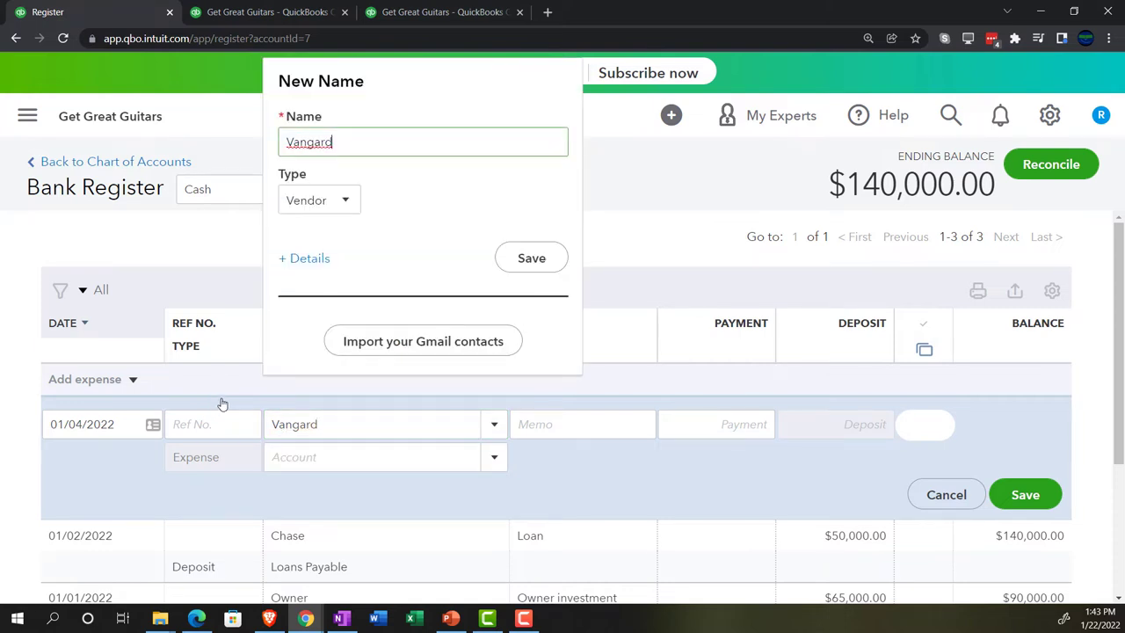
{"action": "right_click", "coordinate": [310, 142]}
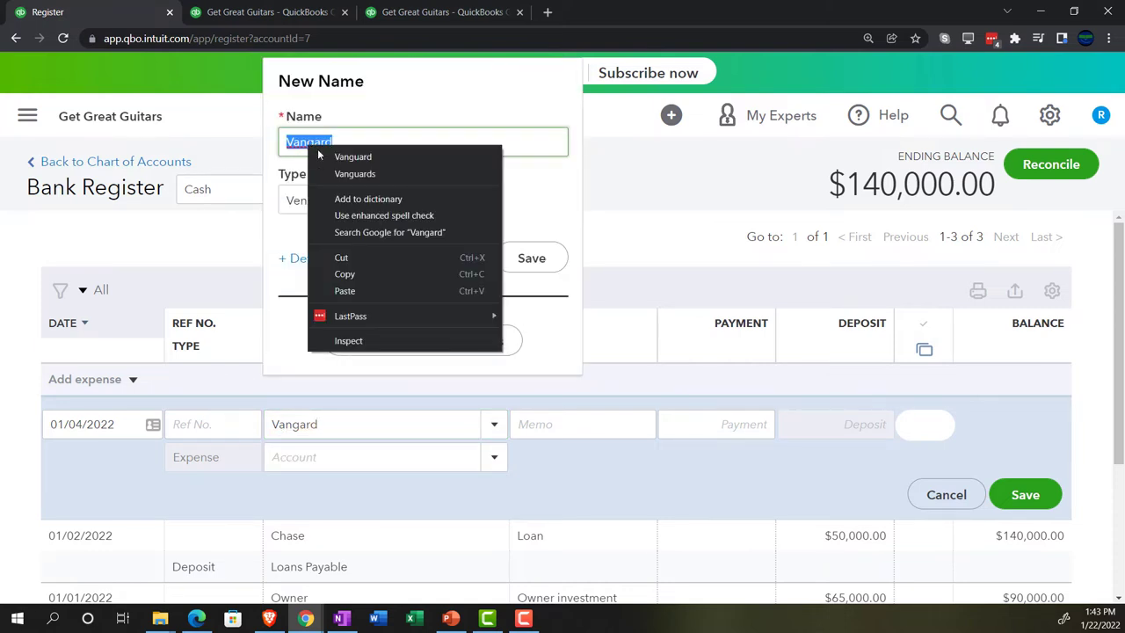
{"action": "left_click", "coordinate": [352, 156]}
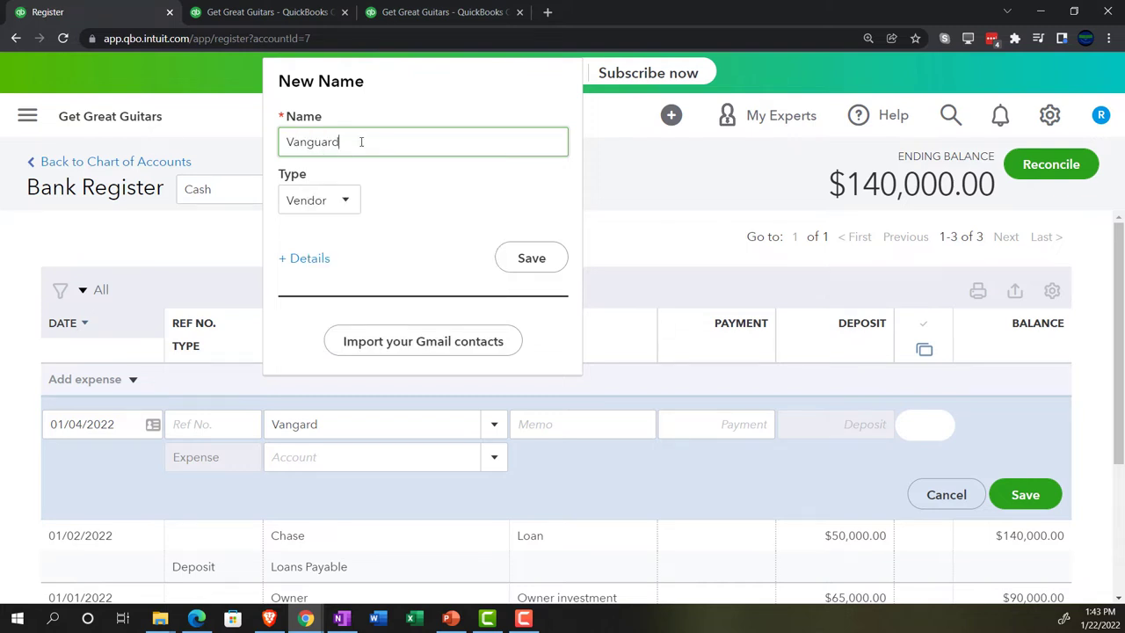
{"action": "left_click", "coordinate": [520, 253]}
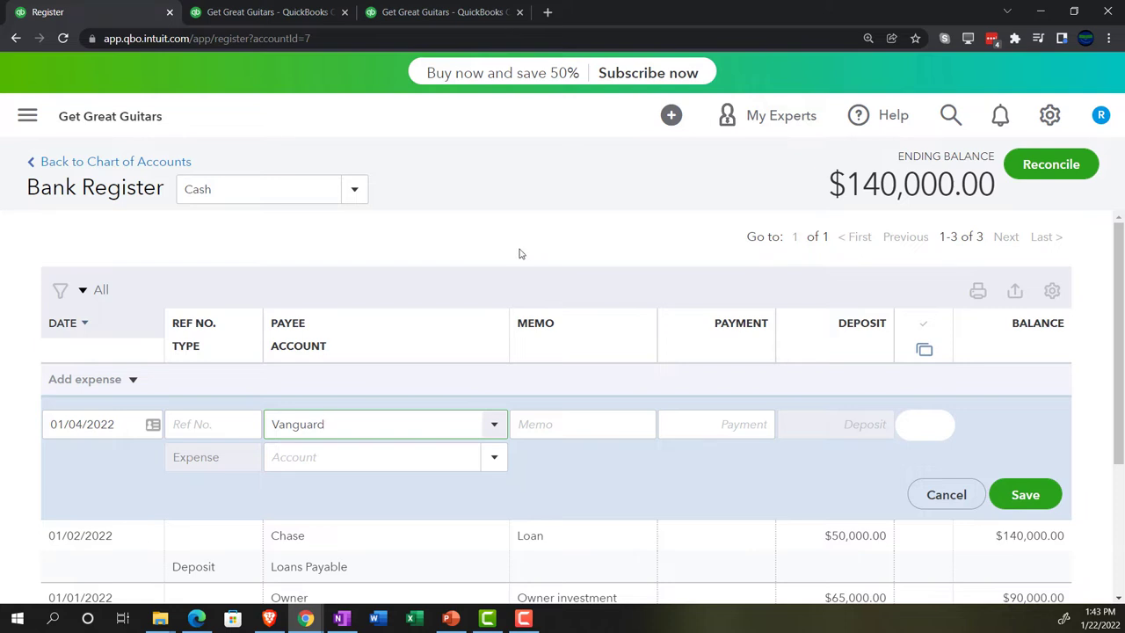
Step: Set the expense's memo to Investment and its payment amount to 12,000.00
{"action": "key", "text": "Tab"}
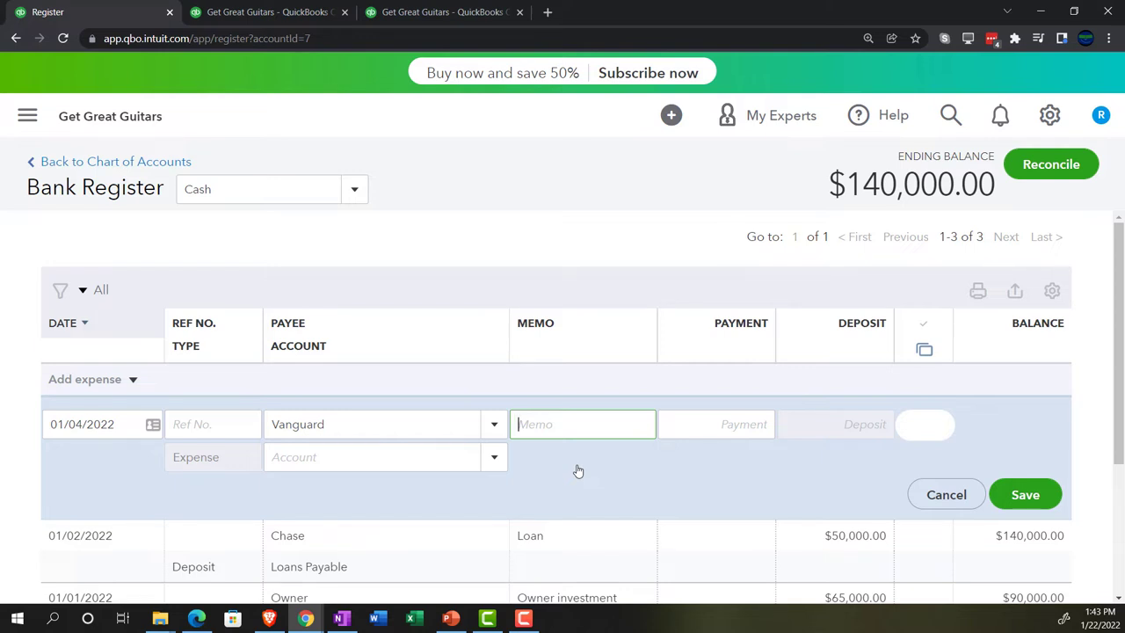
{"action": "type", "text": "Investment"}
{"action": "key", "text": "Tab"}
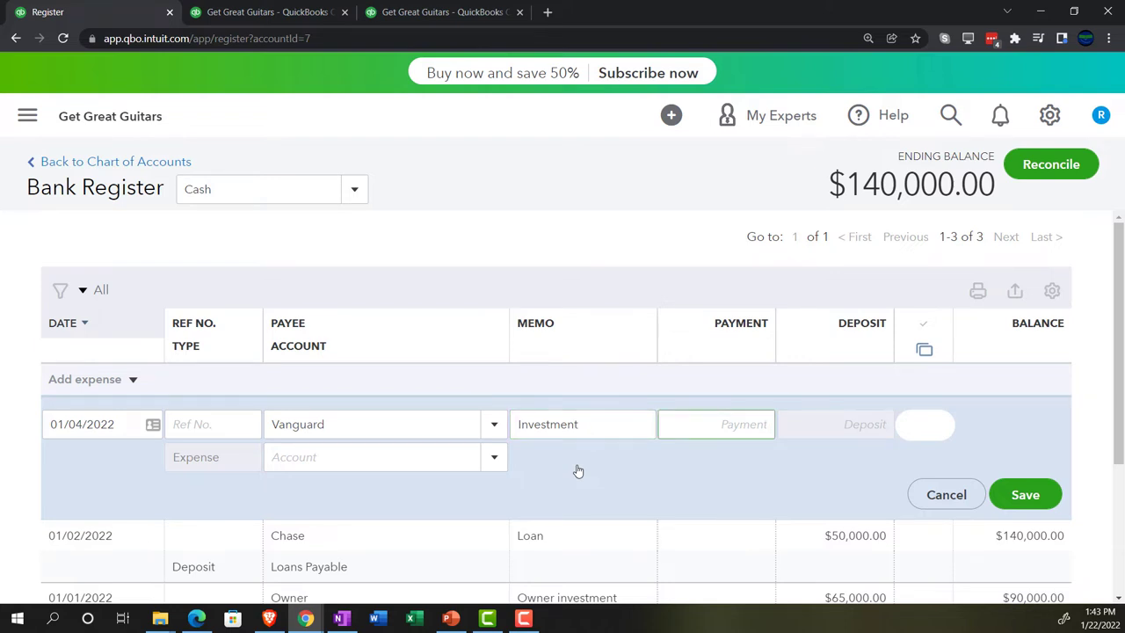
{"action": "type", "text": "12000"}
{"action": "key", "text": "Tab"}
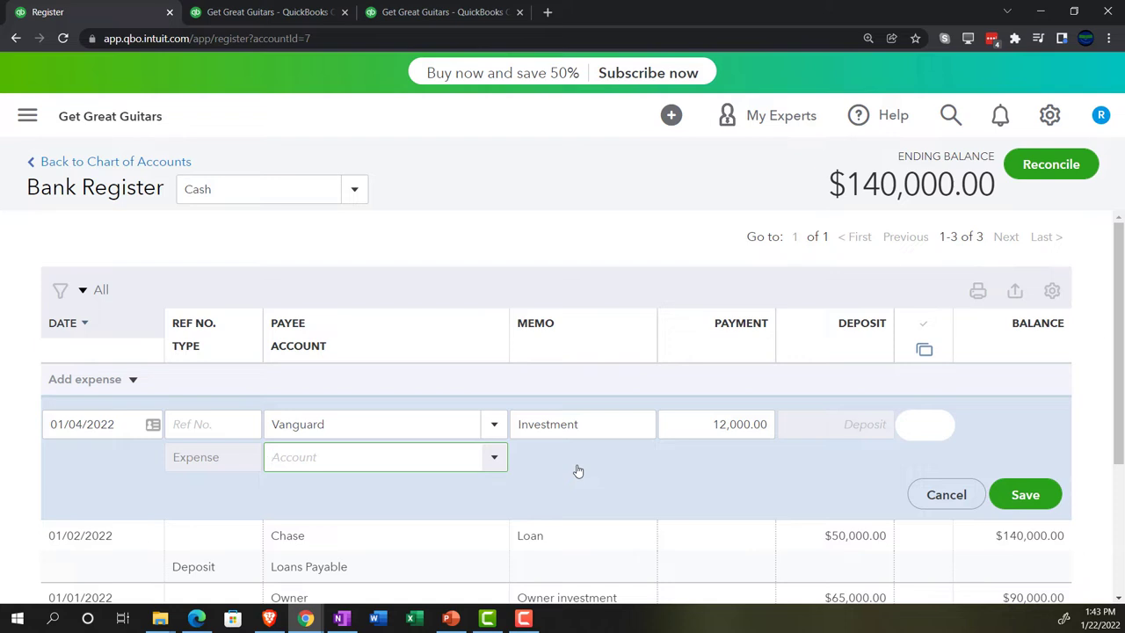
Step: Look through the expense's account list for an existing account suited to an investment, including the current asset accounts
{"action": "left_click", "coordinate": [497, 460]}
{"action": "left_click", "coordinate": [497, 460]}
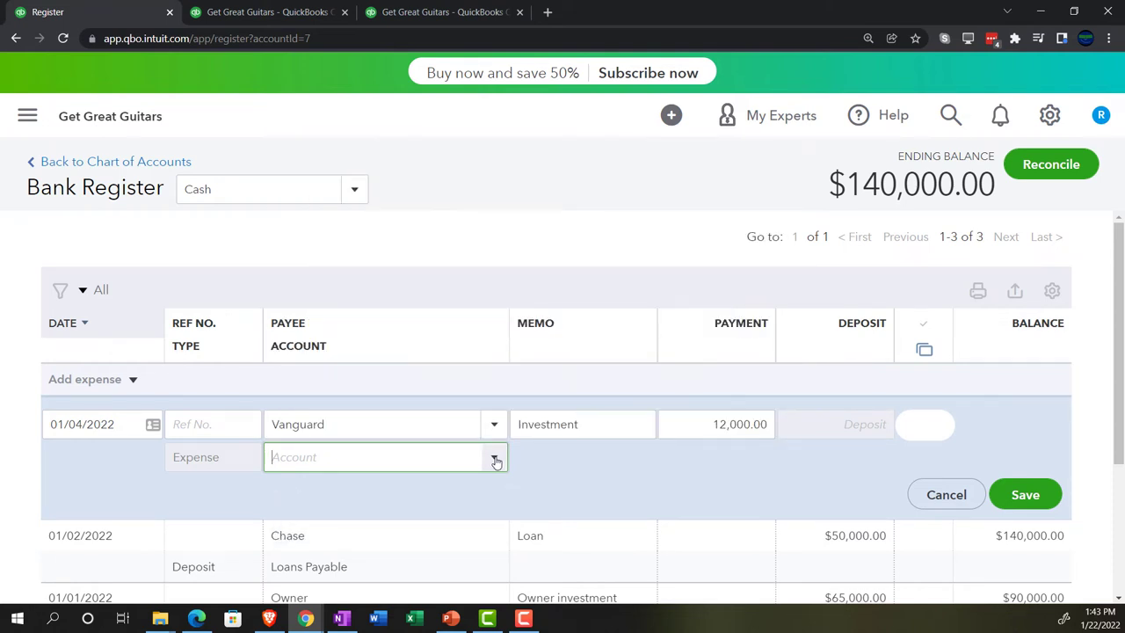
{"action": "left_click", "coordinate": [496, 460]}
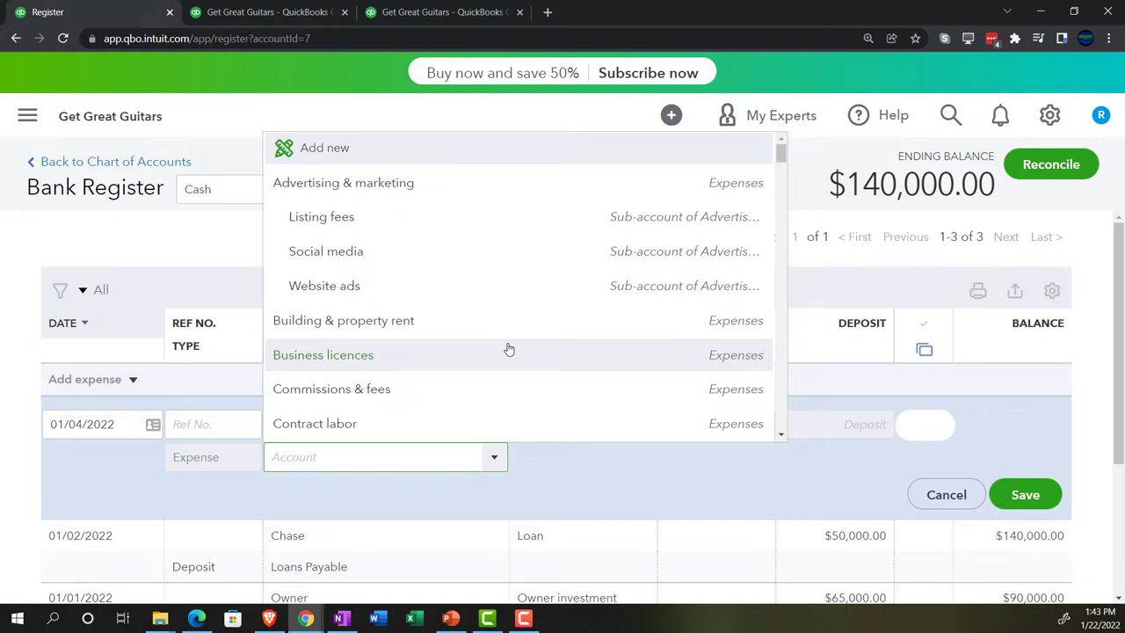
{"action": "scroll", "coordinate": [508, 349], "scroll_direction": "down", "scroll_amount": 2}
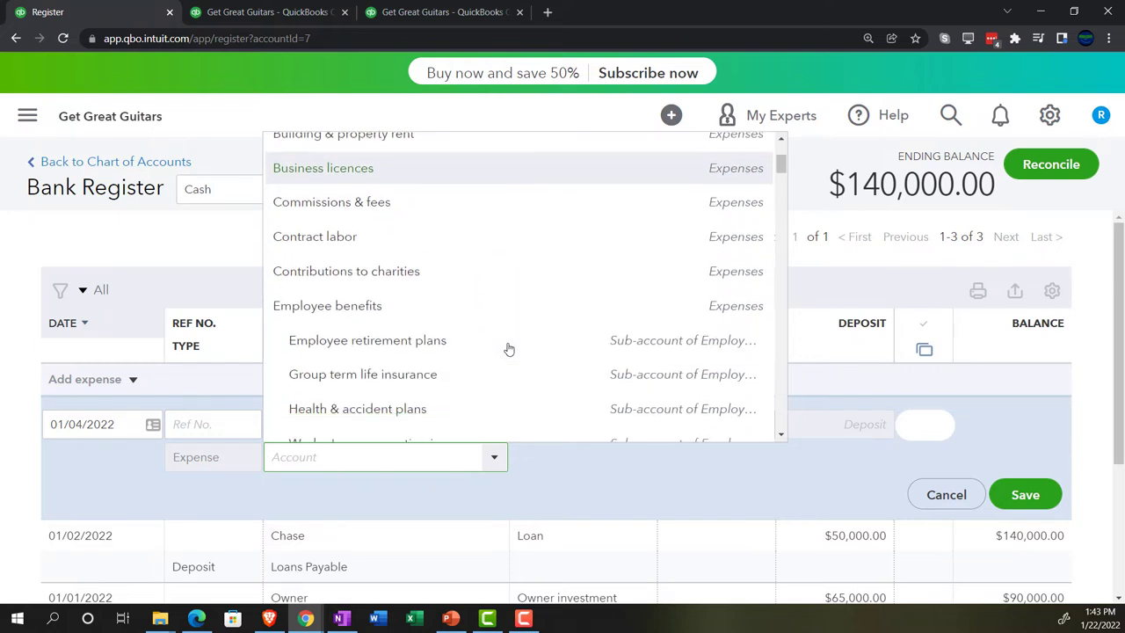
{"action": "scroll", "coordinate": [671, 225], "scroll_direction": "down", "scroll_amount": 1}
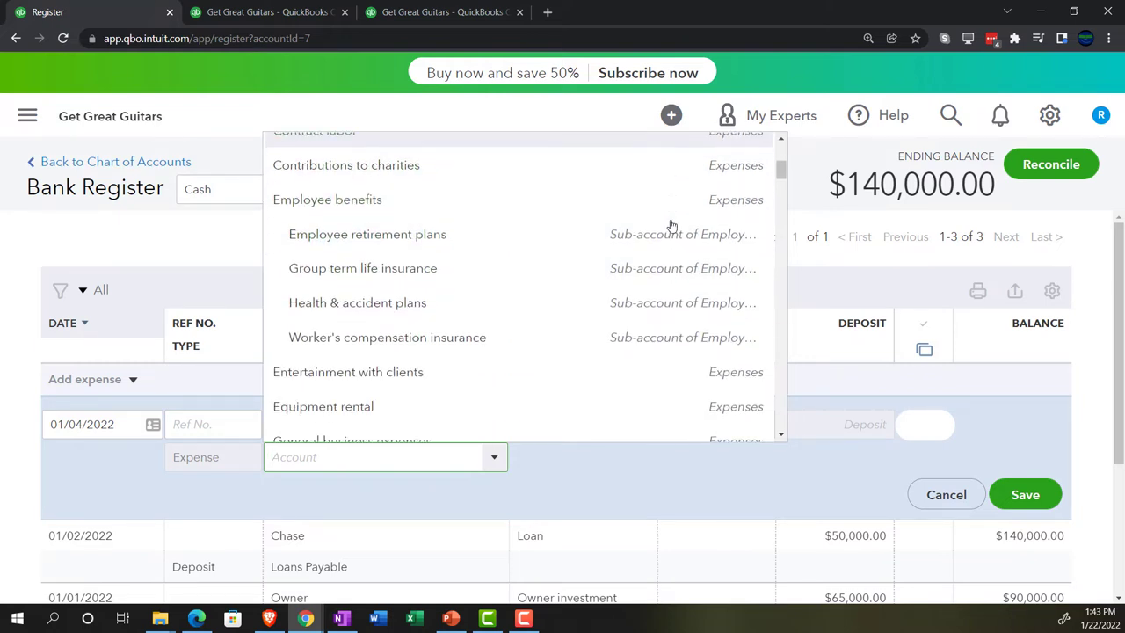
{"action": "scroll", "coordinate": [671, 226], "scroll_direction": "down", "scroll_amount": 3}
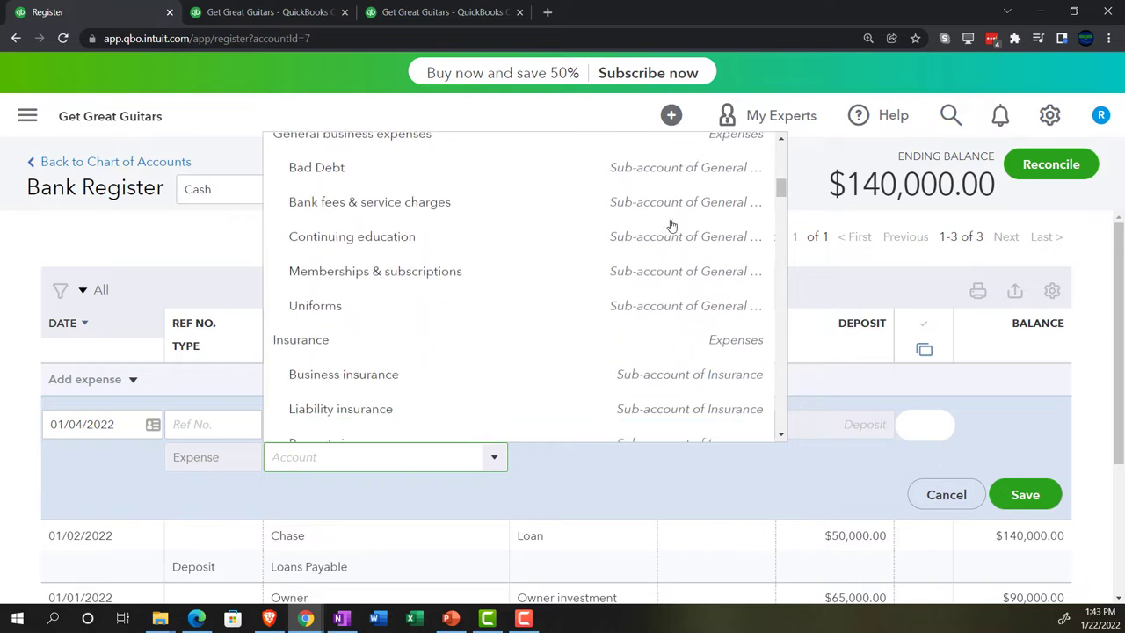
{"action": "scroll", "coordinate": [670, 225], "scroll_direction": "down", "scroll_amount": 5}
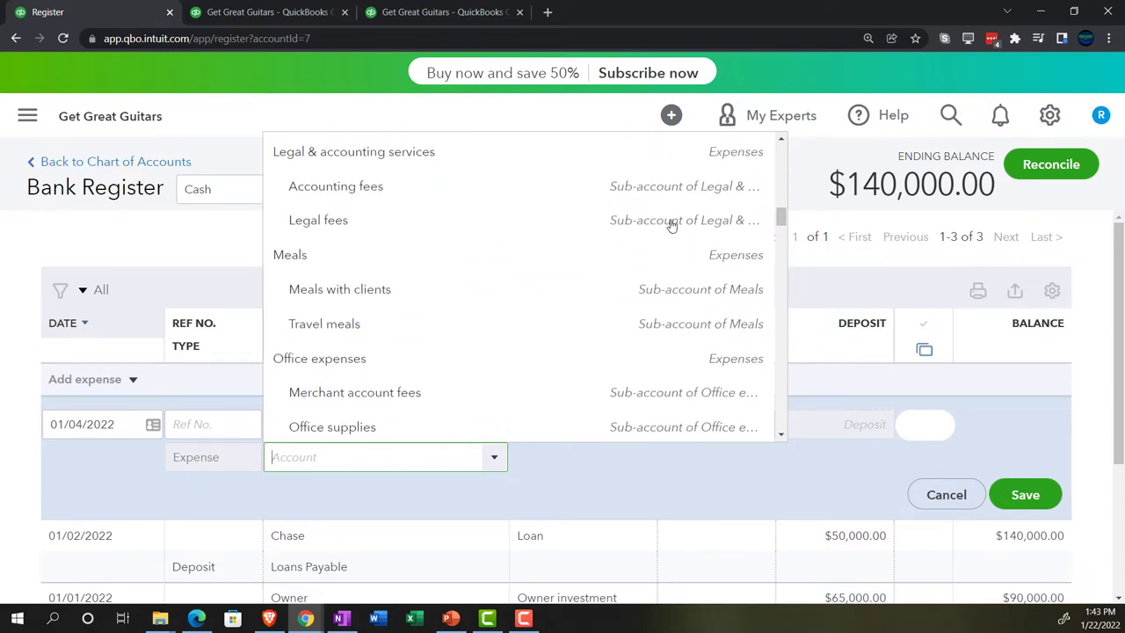
{"action": "scroll", "coordinate": [670, 226], "scroll_direction": "down", "scroll_amount": 6}
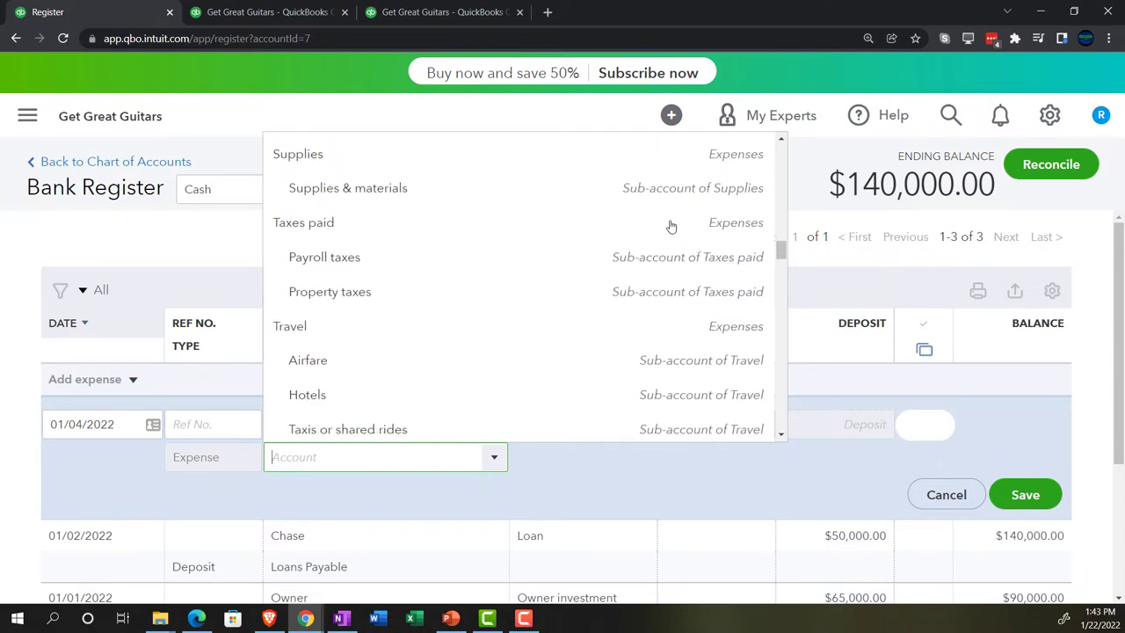
{"action": "scroll", "coordinate": [671, 225], "scroll_direction": "down", "scroll_amount": 5}
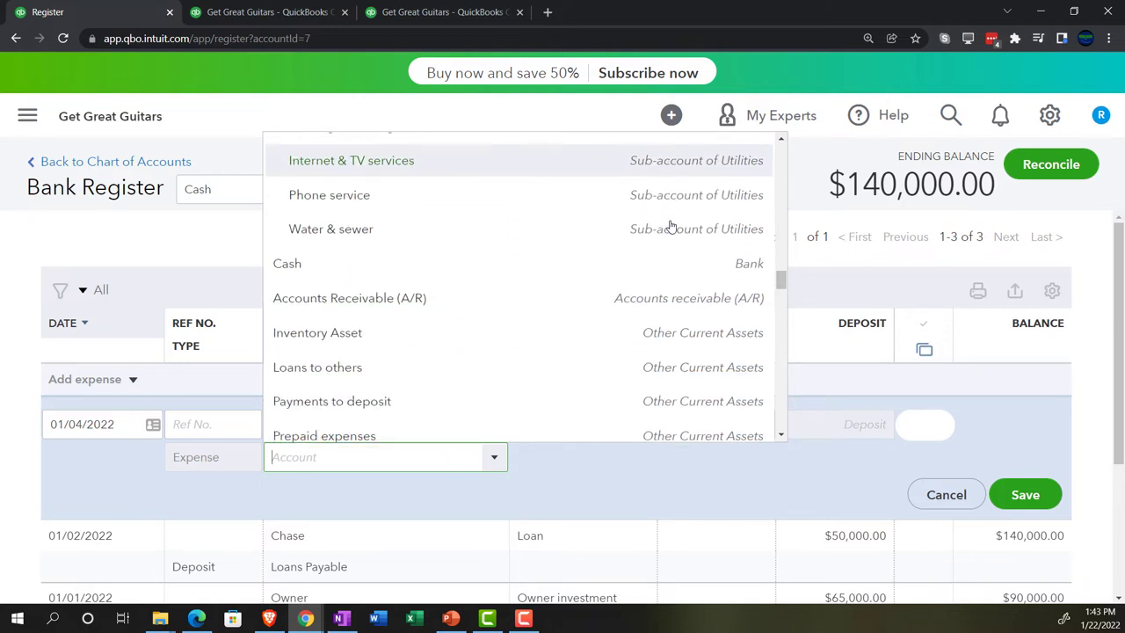
{"action": "scroll", "coordinate": [670, 226], "scroll_direction": "down", "scroll_amount": 1}
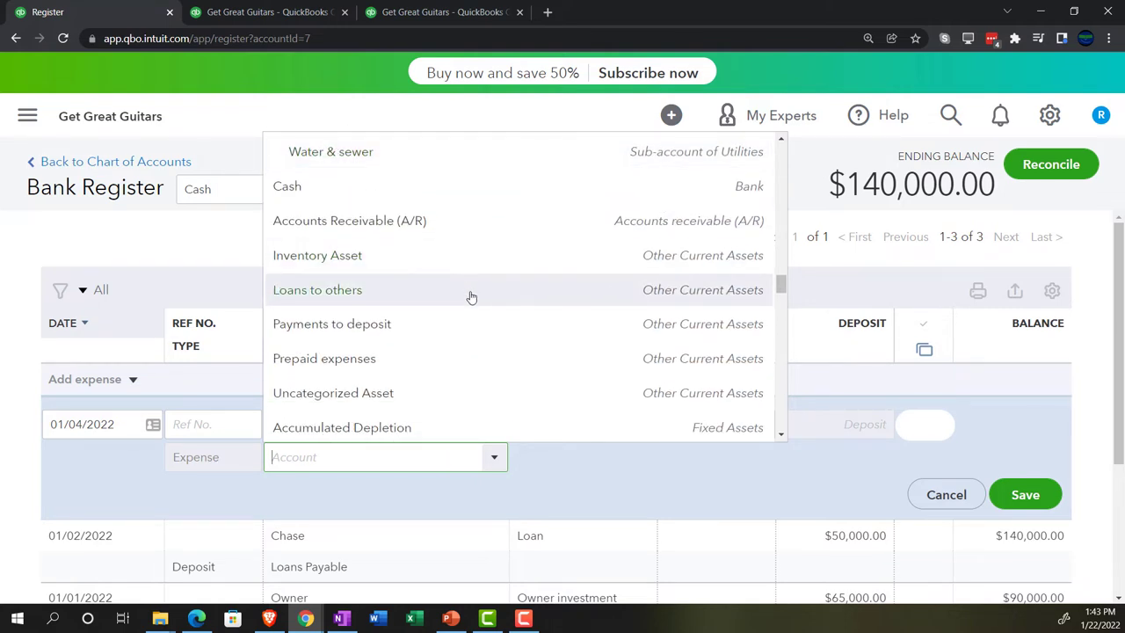
{"action": "scroll", "coordinate": [473, 347], "scroll_direction": "down", "scroll_amount": 1}
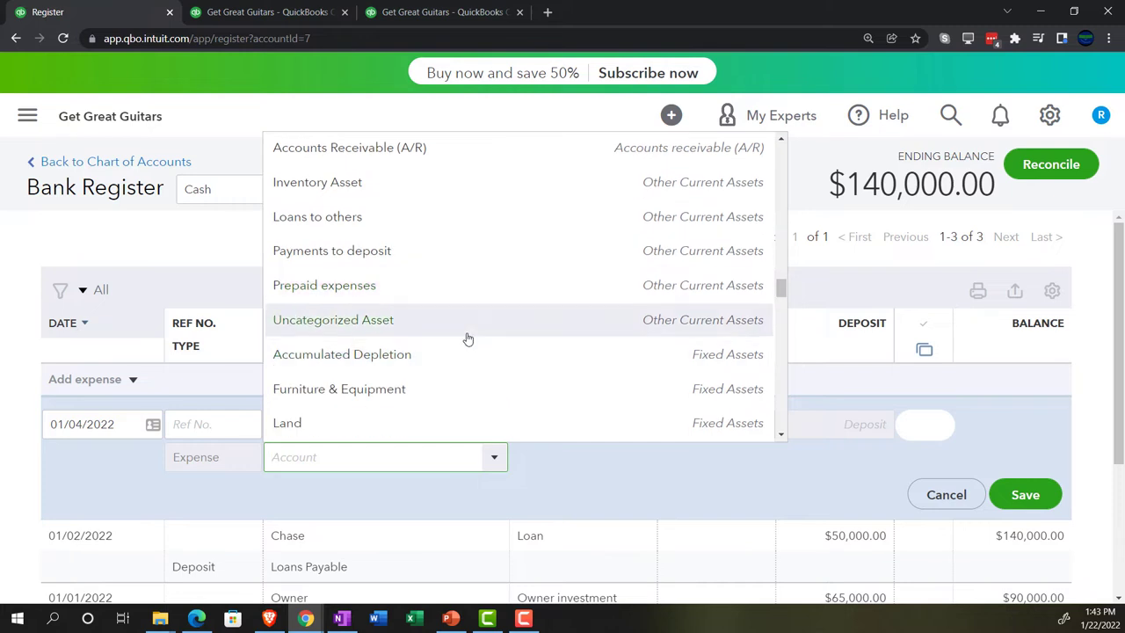
{"action": "scroll", "coordinate": [469, 355], "scroll_direction": "down", "scroll_amount": 1}
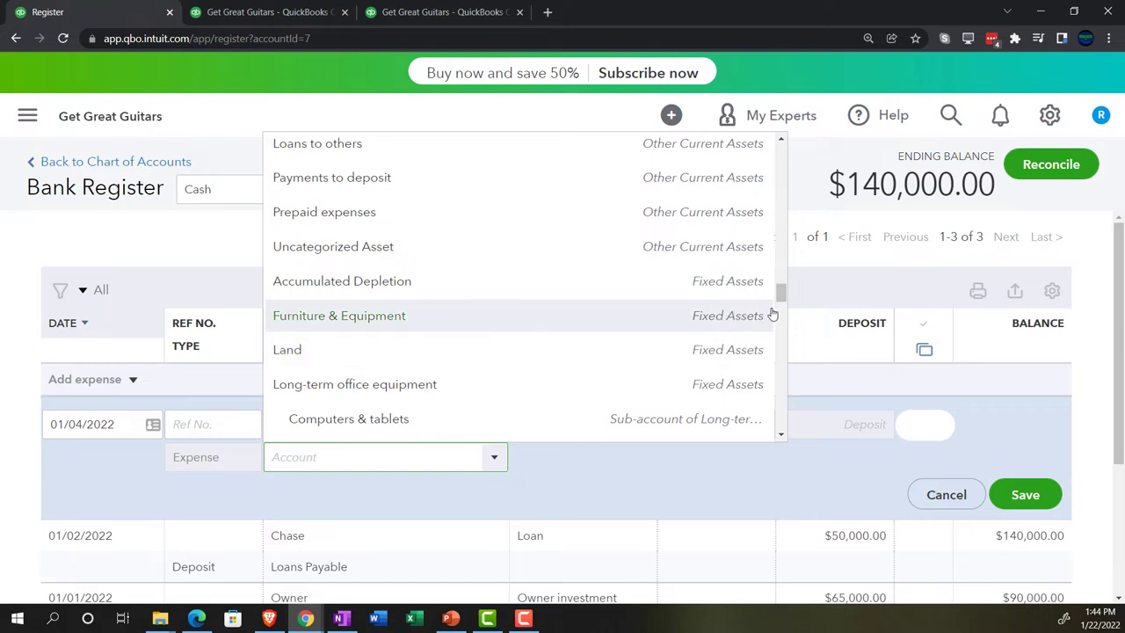
{"action": "left_click_drag", "start_coordinate": [779, 294], "coordinate": [773, 155]}
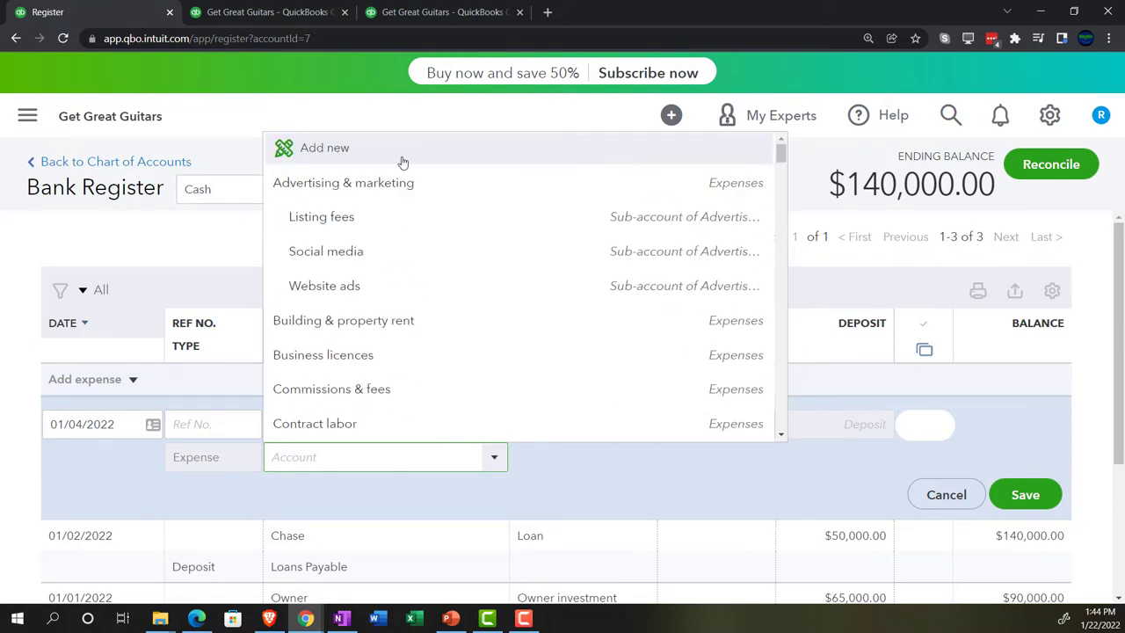
Step: Enter Short-Term Investment as the expense's account and start adding it as a new account
{"action": "left_click", "coordinate": [313, 456]}
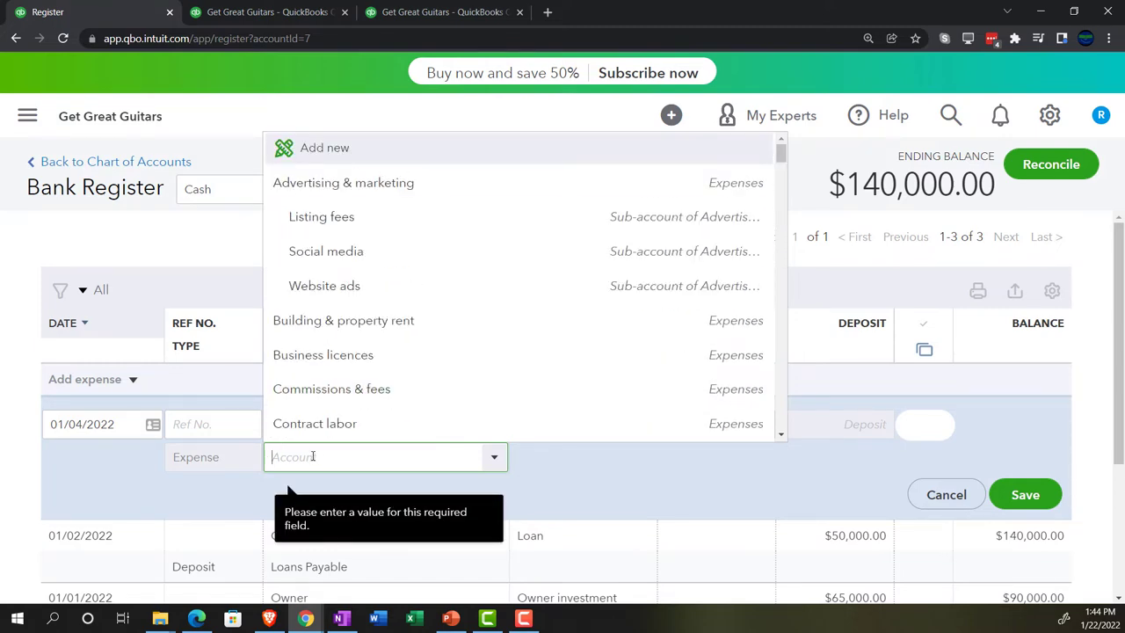
{"action": "type", "text": "Short-"}
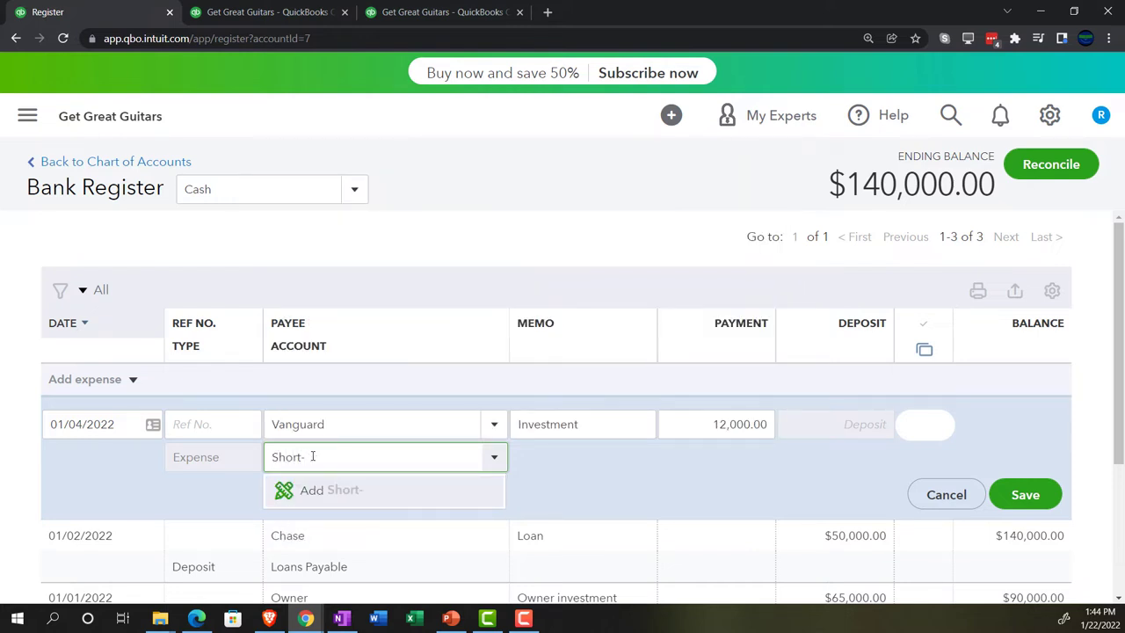
{"action": "type", "text": "Term Investment"}
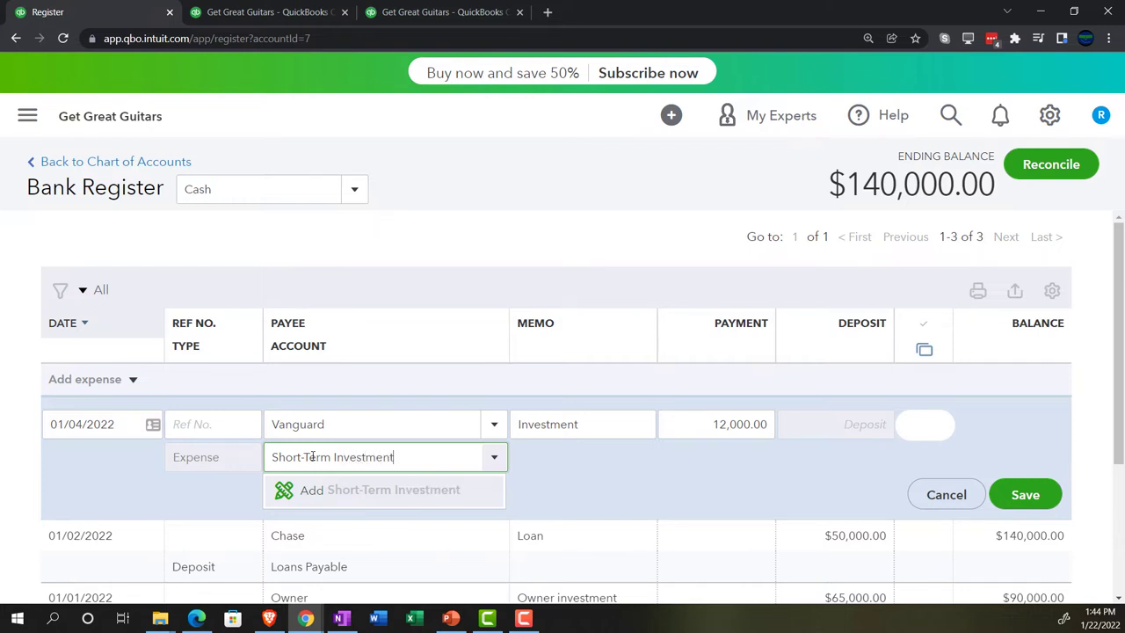
{"action": "key", "text": "Return"}
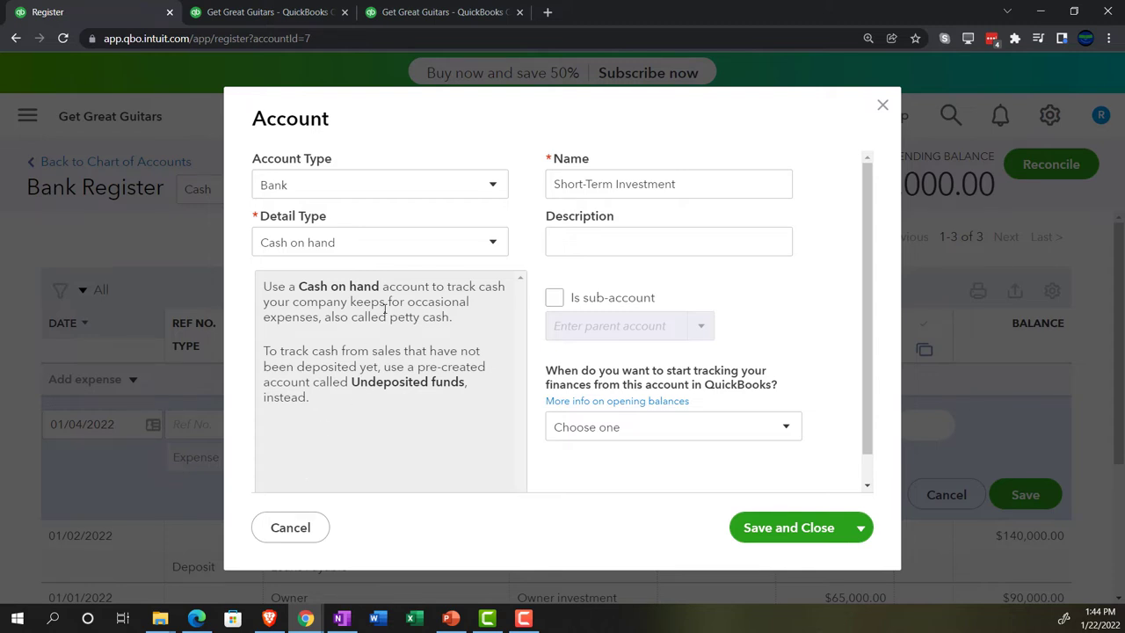
Step: Give the new account the type Other Current Assets and detail type Investments - Other, and save it
{"action": "left_click", "coordinate": [491, 187]}
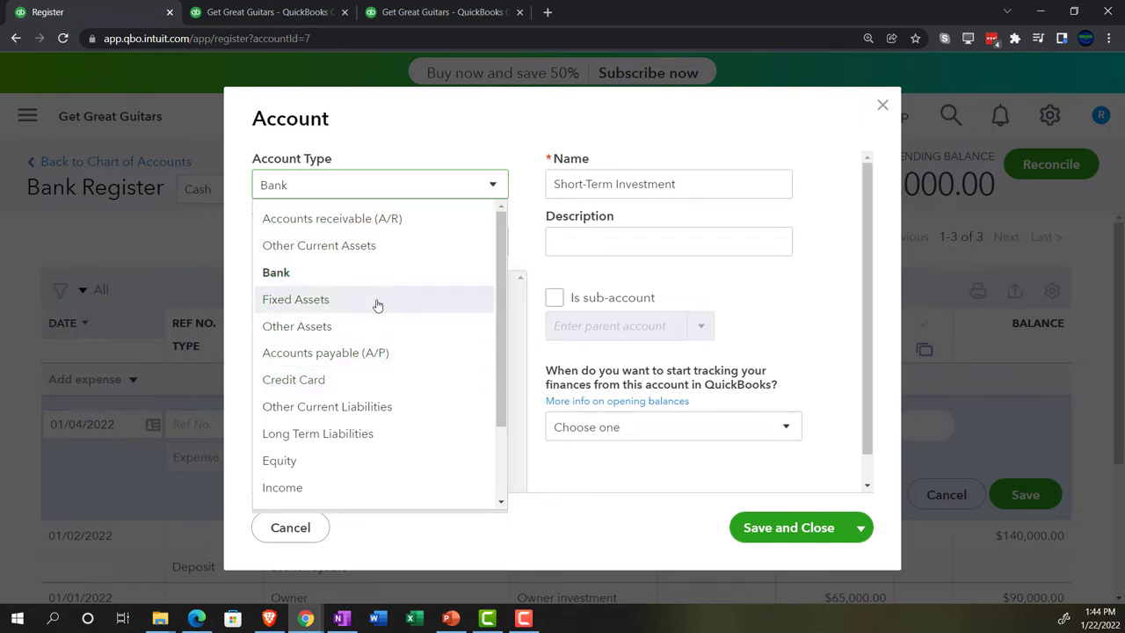
{"action": "left_click", "coordinate": [349, 247]}
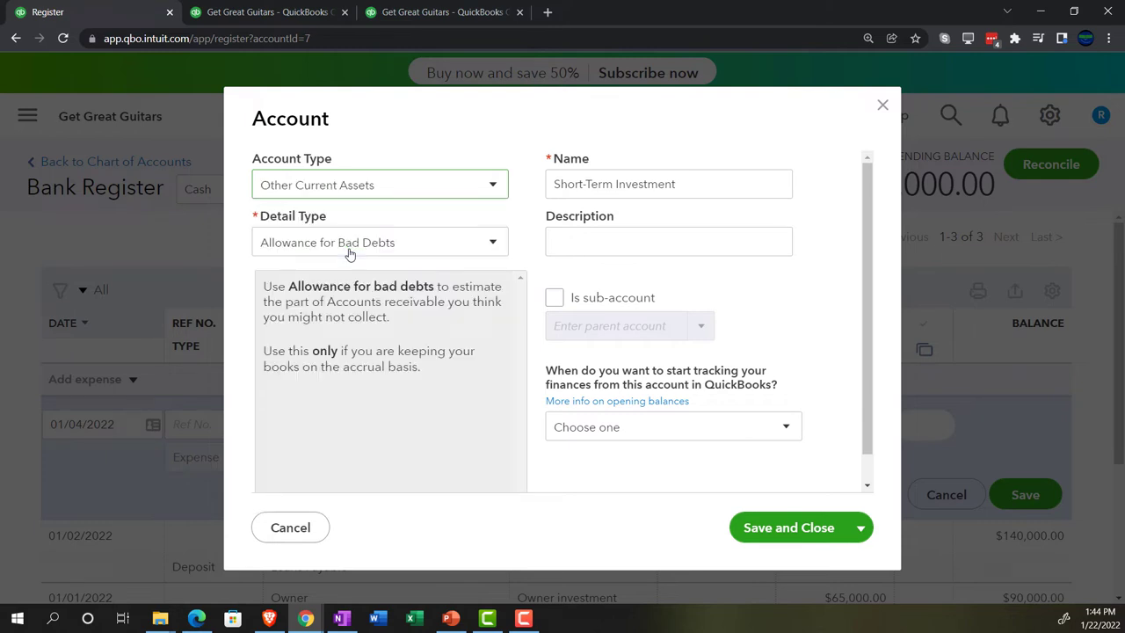
{"action": "left_click", "coordinate": [483, 245]}
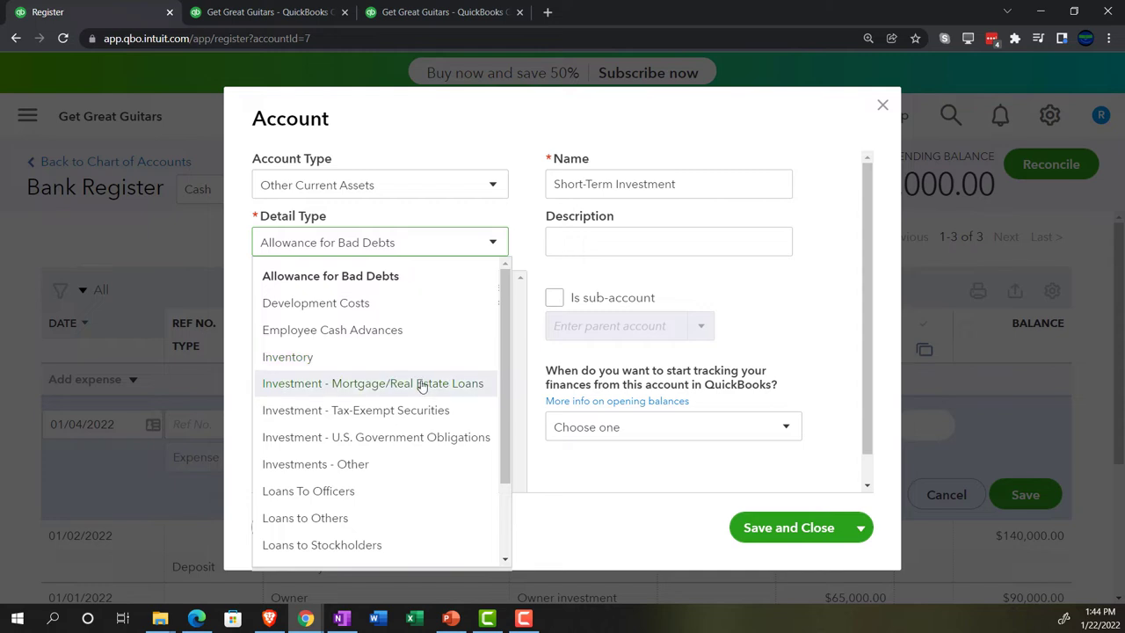
{"action": "left_click", "coordinate": [419, 463]}
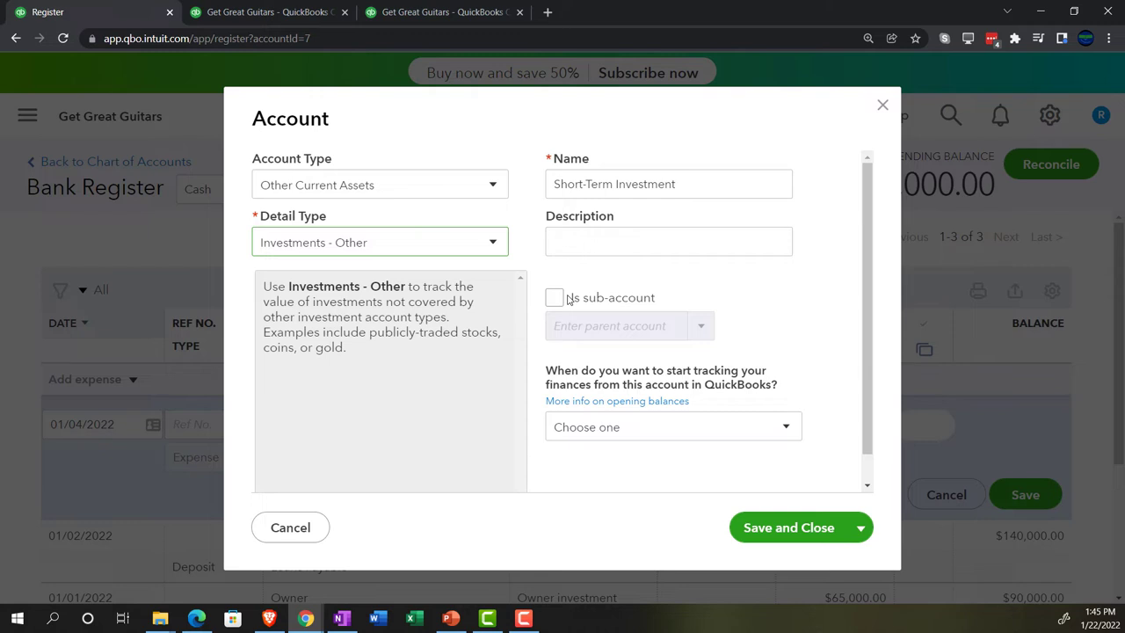
{"action": "left_click", "coordinate": [764, 528]}
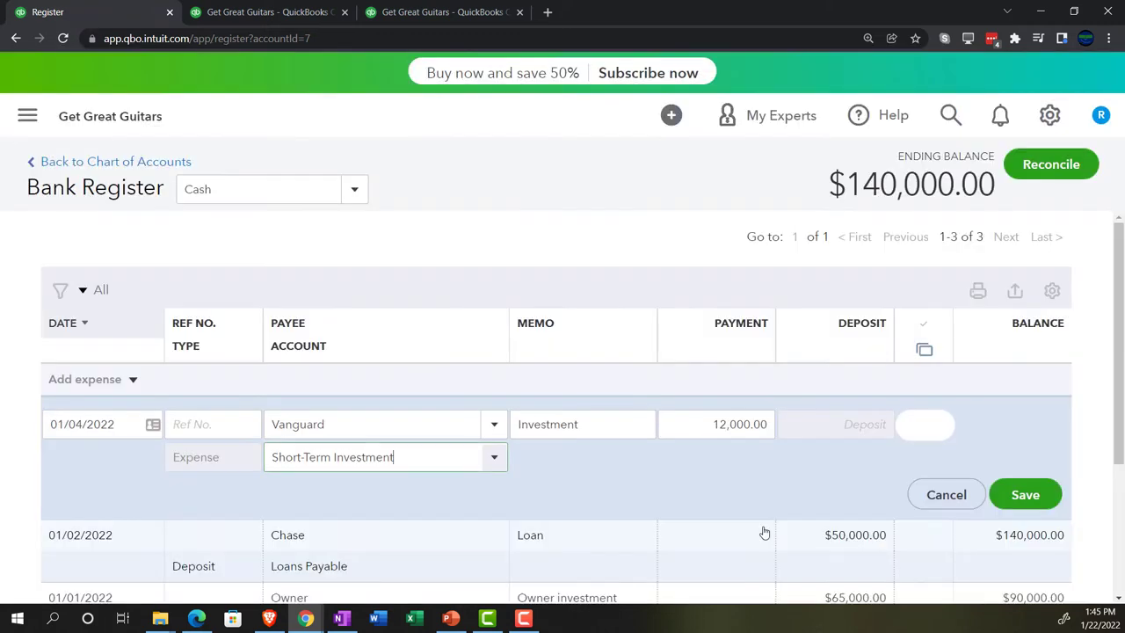
Step: Save the Vanguard expense in the Cash register and rerun the balance sheet report
{"action": "left_click", "coordinate": [1024, 494]}
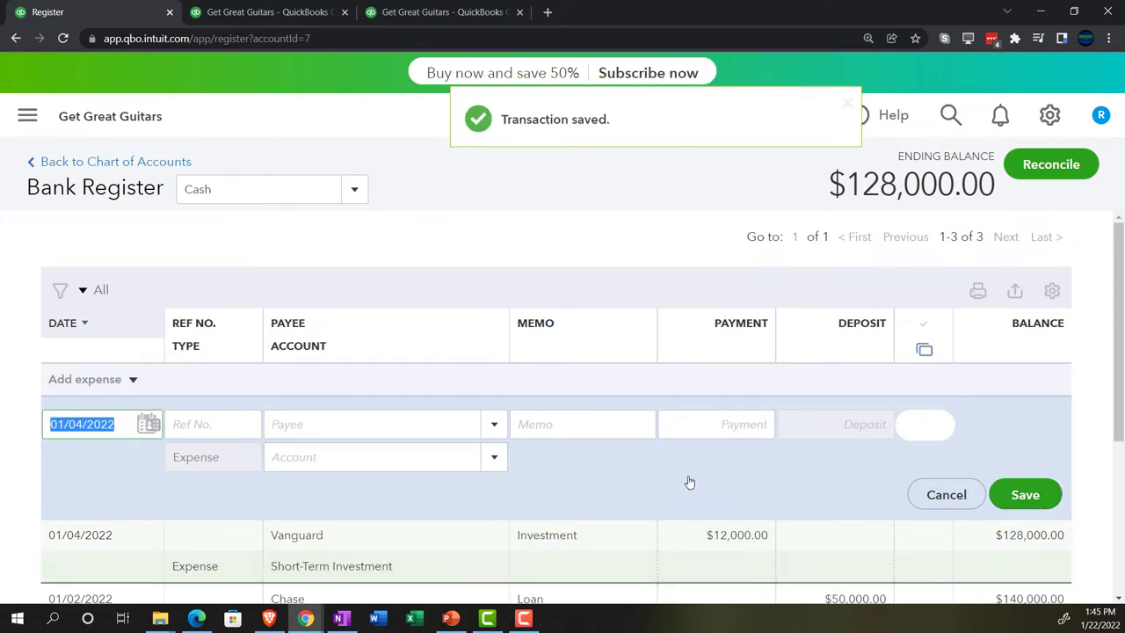
{"action": "scroll", "coordinate": [688, 482], "scroll_direction": "down", "scroll_amount": 1}
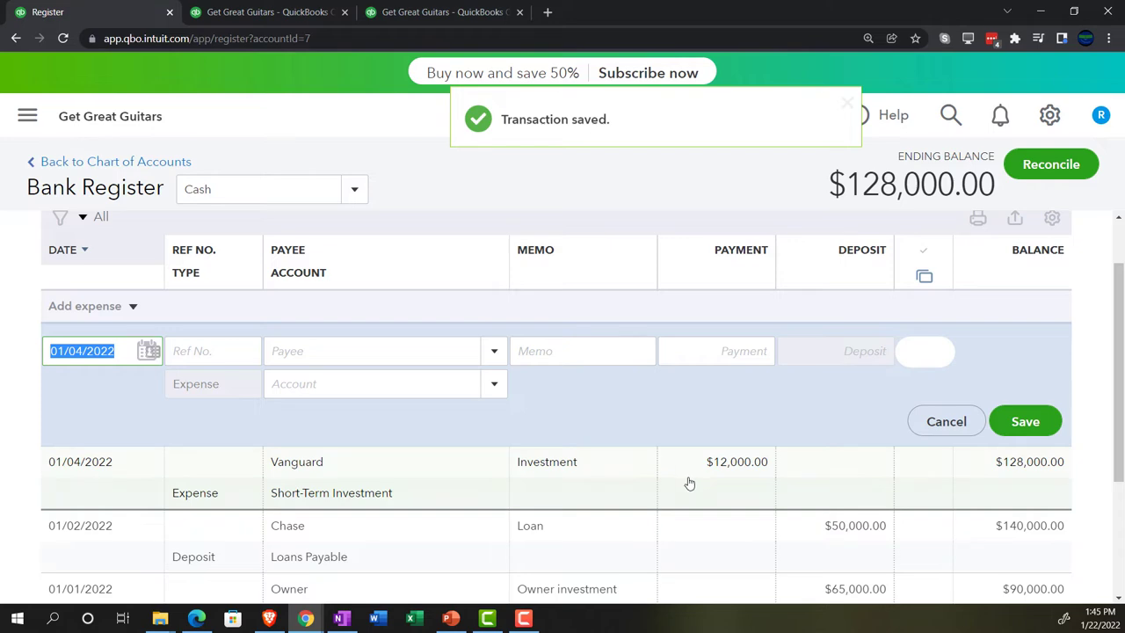
{"action": "left_click", "coordinate": [262, 12]}
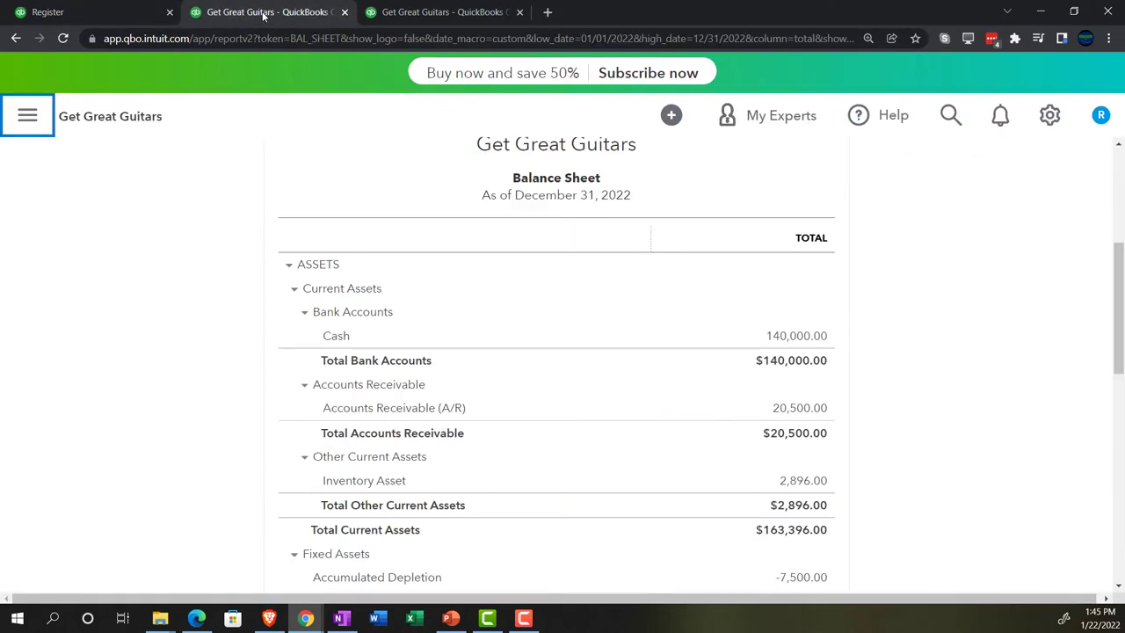
{"action": "scroll", "coordinate": [272, 275], "scroll_direction": "up", "scroll_amount": 2}
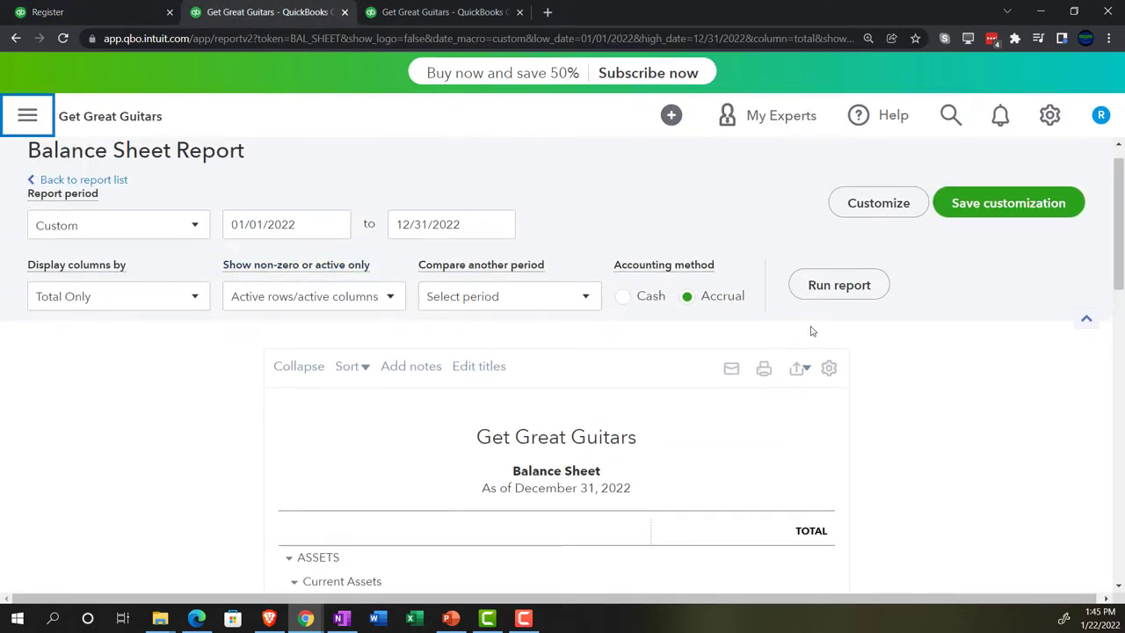
{"action": "left_click", "coordinate": [824, 289]}
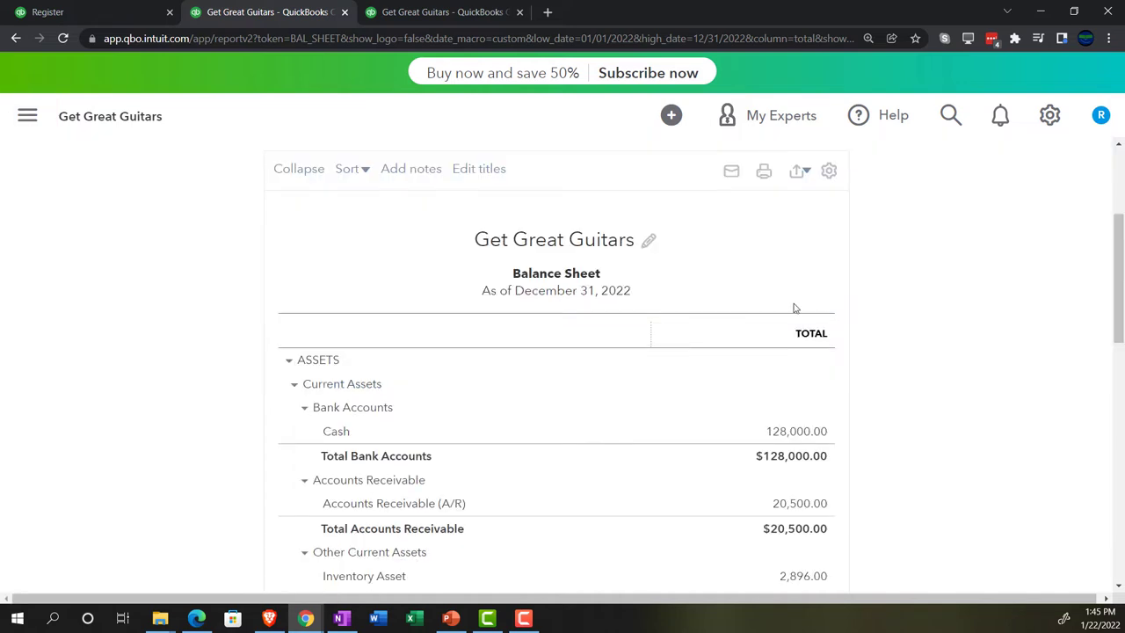
Step: Drill down from the balance sheet's Cash amount to the 01/04/2022 Vanguard expense, check its category details, and close it
{"action": "scroll", "coordinate": [794, 307], "scroll_direction": "down", "scroll_amount": 1}
{"action": "left_click", "coordinate": [795, 358]}
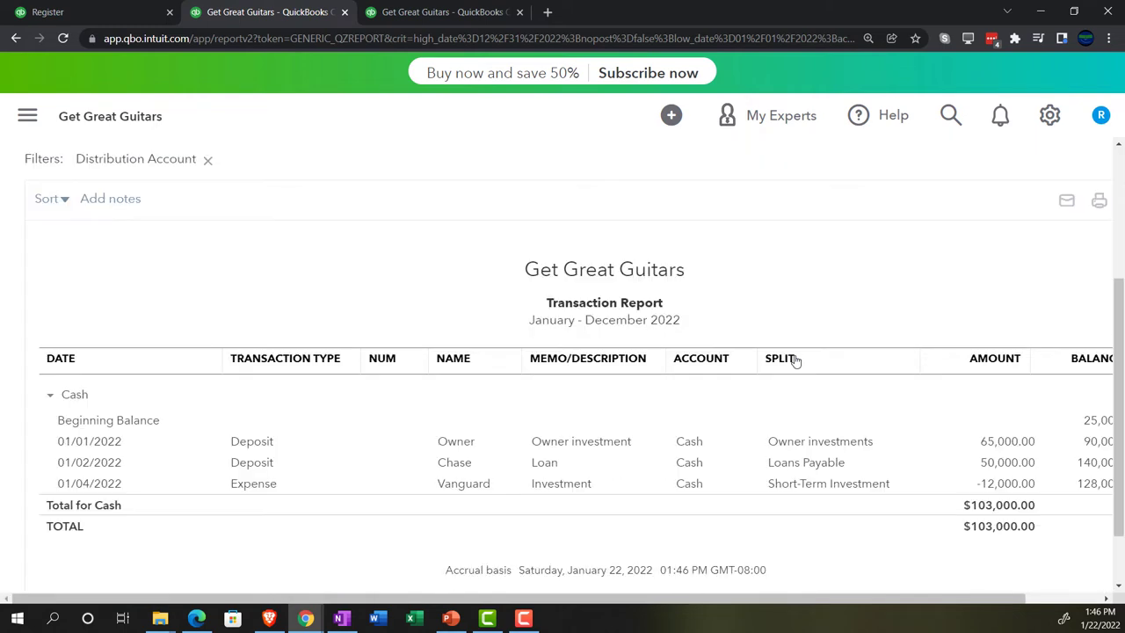
{"action": "key", "text": "ctrl+minus"}
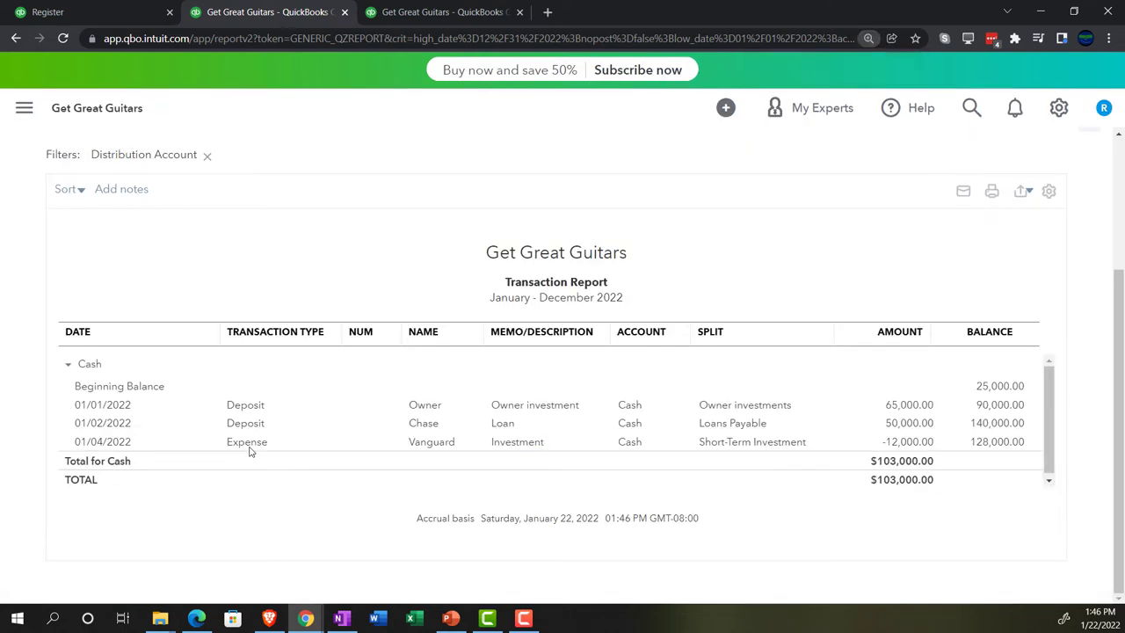
{"action": "left_click", "coordinate": [905, 443]}
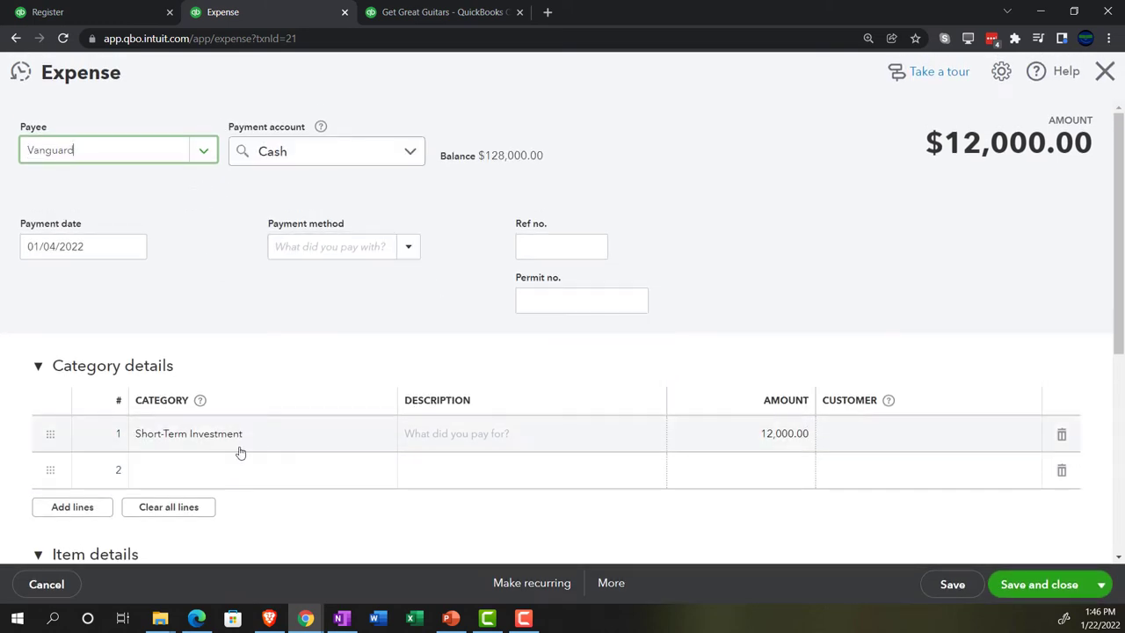
{"action": "scroll", "coordinate": [244, 434], "scroll_direction": "down", "scroll_amount": 1}
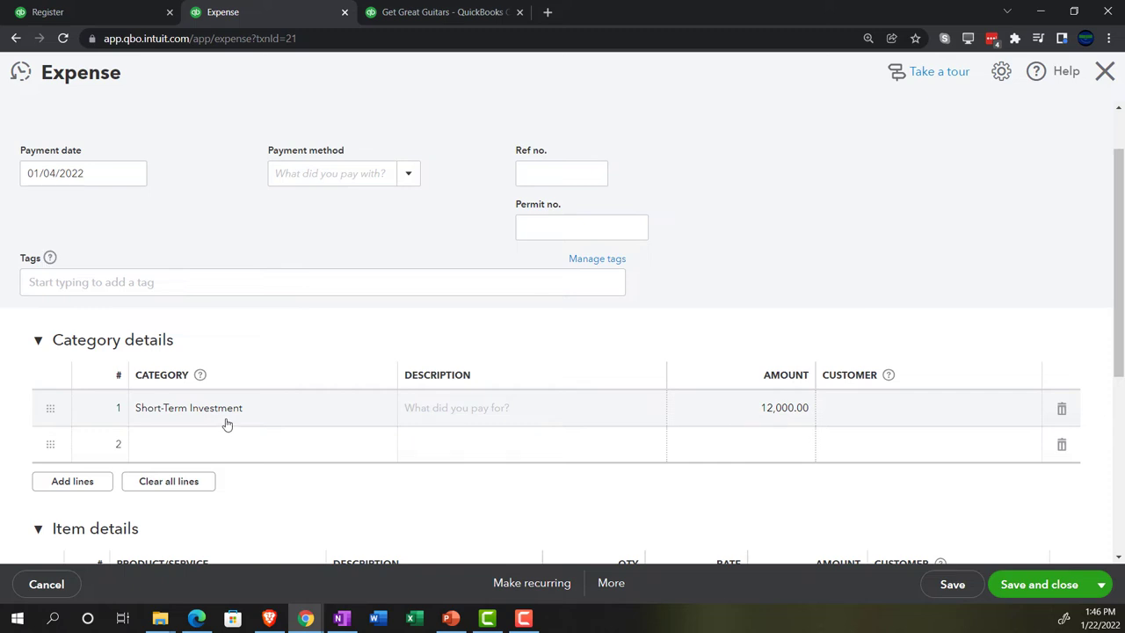
{"action": "left_click", "coordinate": [1101, 75]}
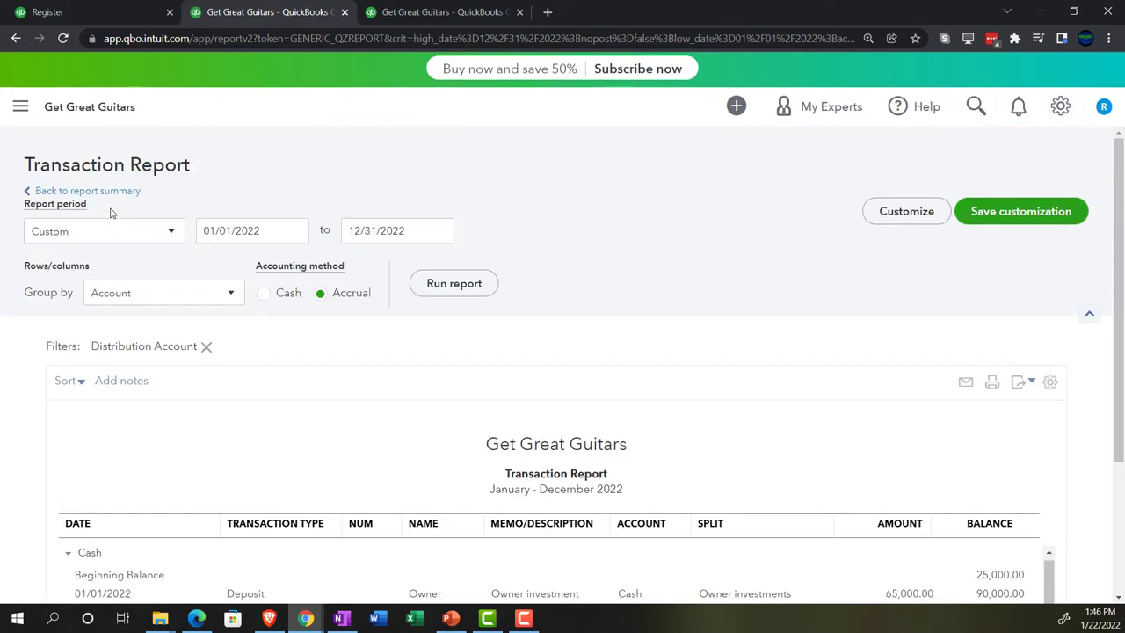
Step: Return to the balance sheet and open the transaction report behind the Short-Term Investment amount
{"action": "left_click", "coordinate": [111, 195]}
{"action": "scroll", "coordinate": [527, 334], "scroll_direction": "down", "scroll_amount": 3}
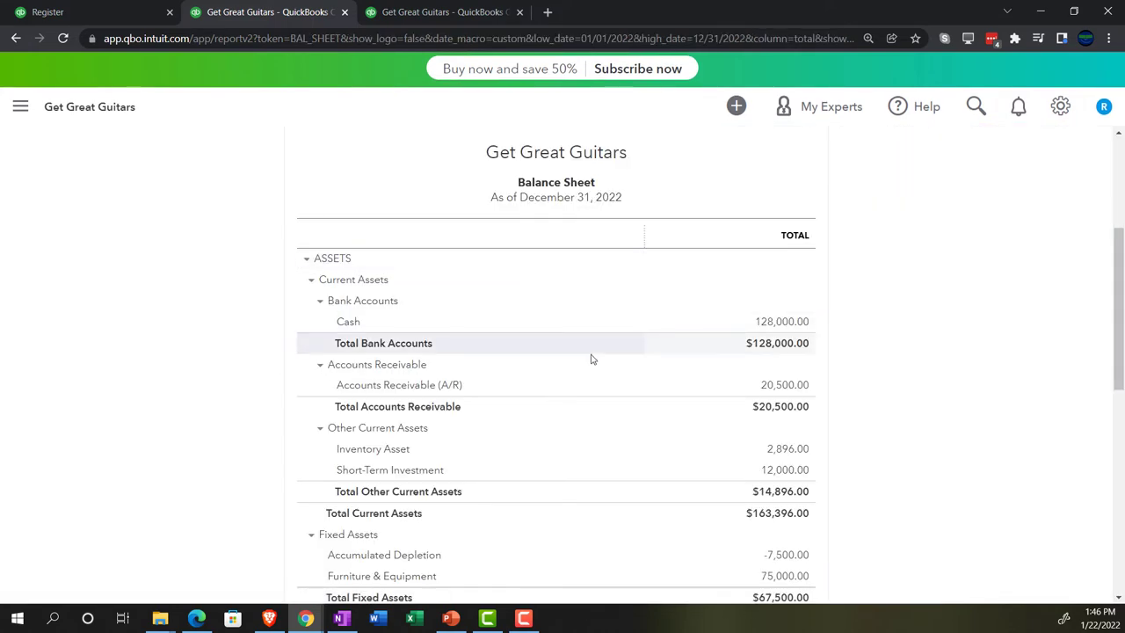
{"action": "key", "text": "ctrl+plus"}
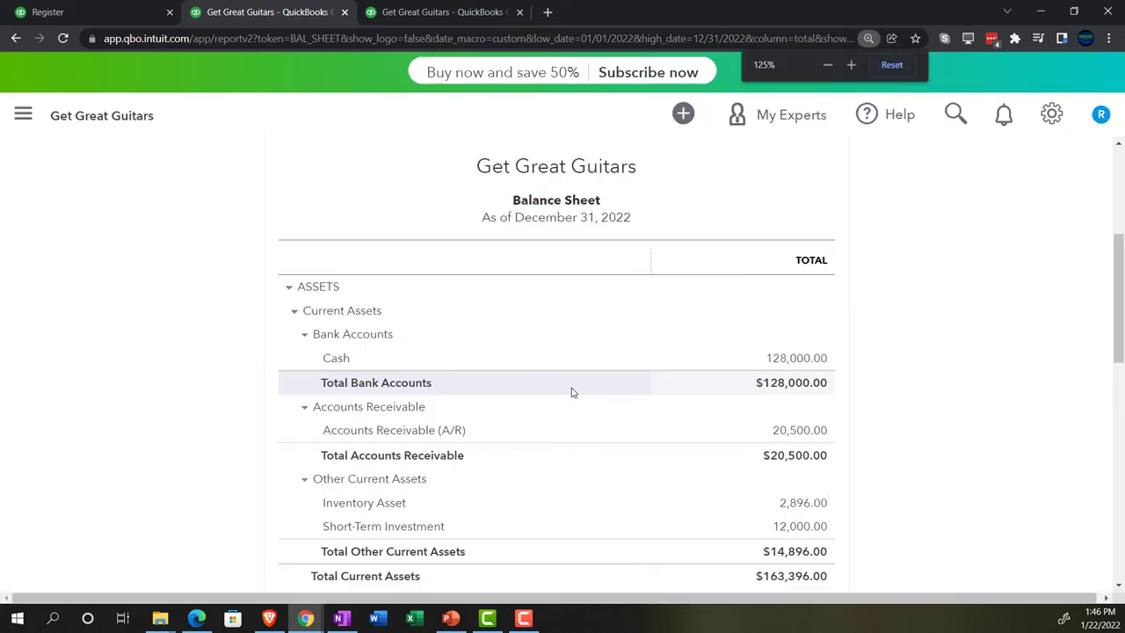
{"action": "key", "text": "ctrl+plus"}
{"action": "scroll", "coordinate": [553, 393], "scroll_direction": "down", "scroll_amount": 1}
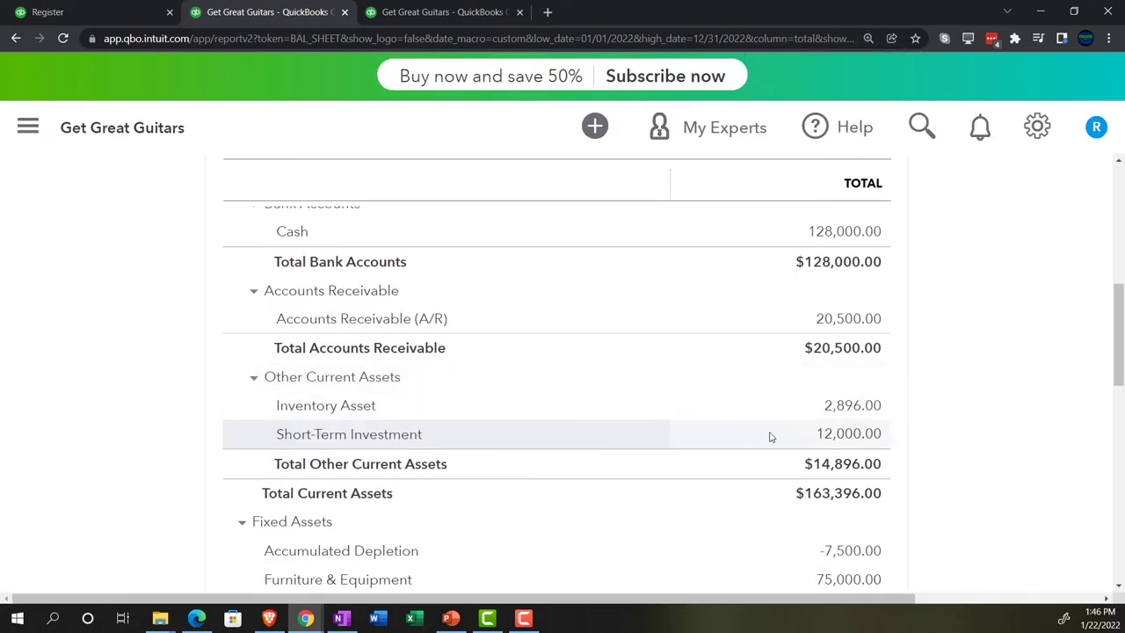
{"action": "left_click", "coordinate": [831, 434]}
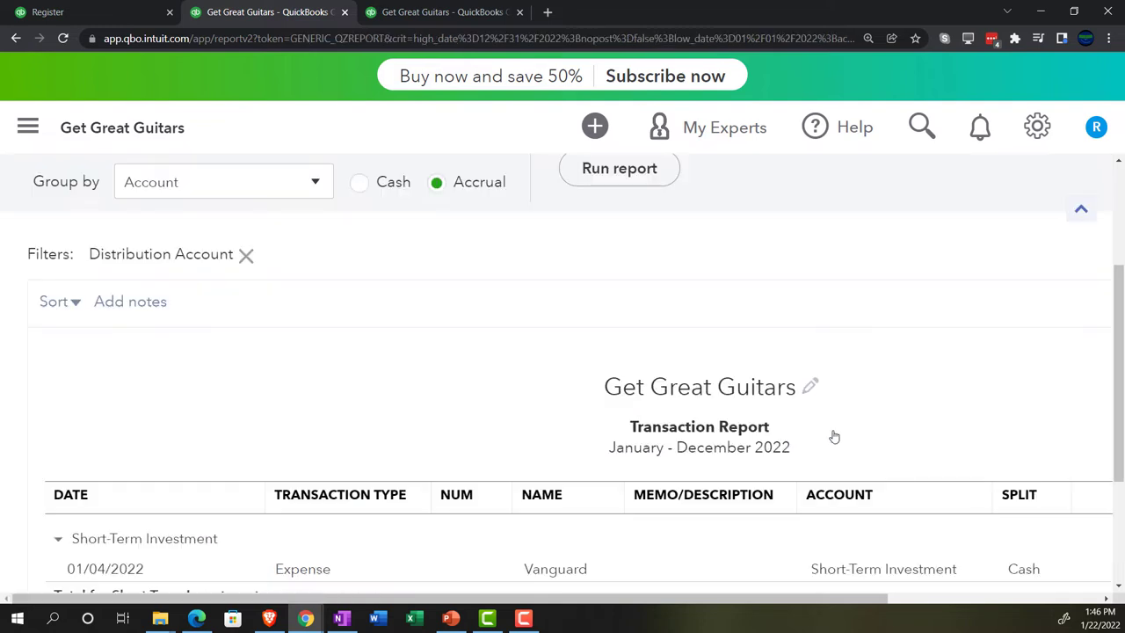
Step: Check the Vanguard expense in the Short-Term Investment transaction report, then return to the balance sheet and review its current assets
{"action": "scroll", "coordinate": [803, 447], "scroll_direction": "down", "scroll_amount": 2}
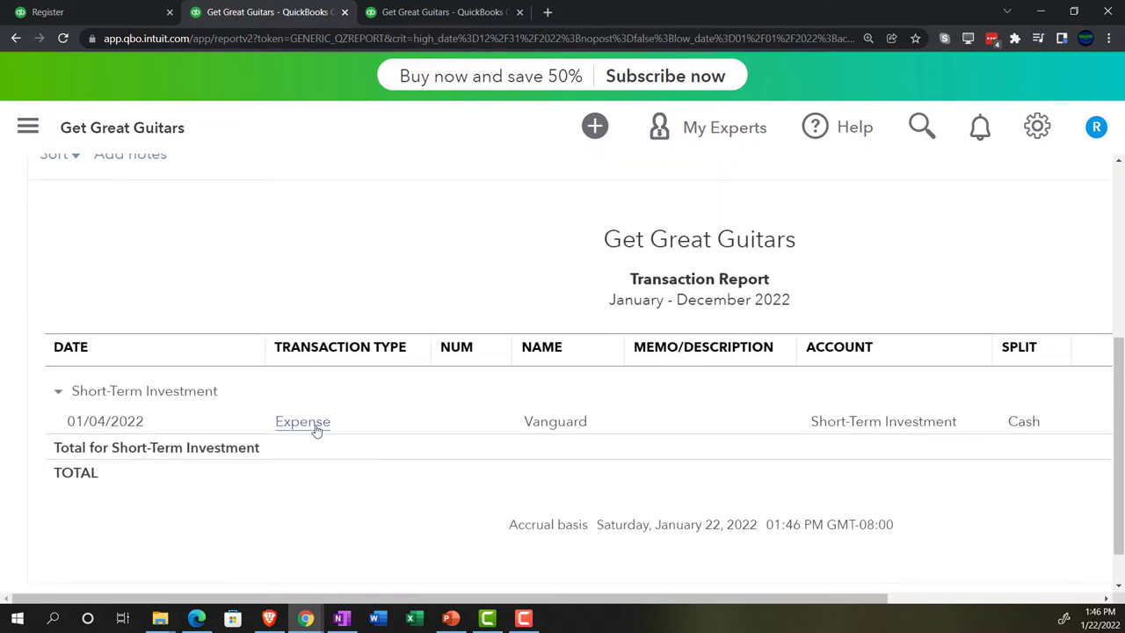
{"action": "scroll", "coordinate": [316, 429], "scroll_direction": "up", "scroll_amount": 3}
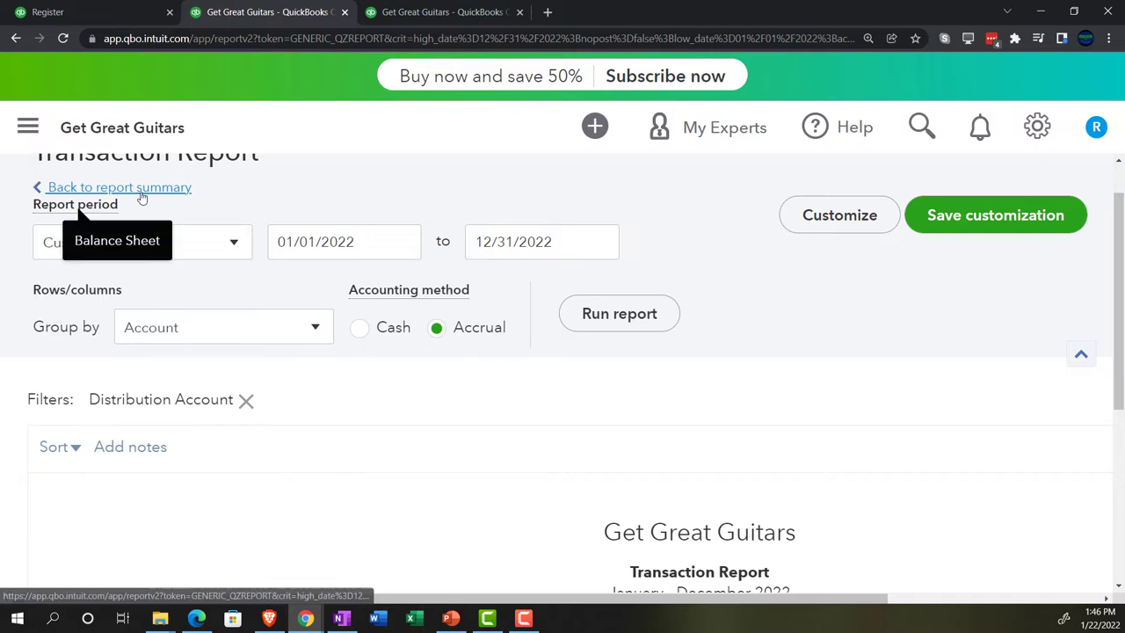
{"action": "left_click", "coordinate": [141, 195]}
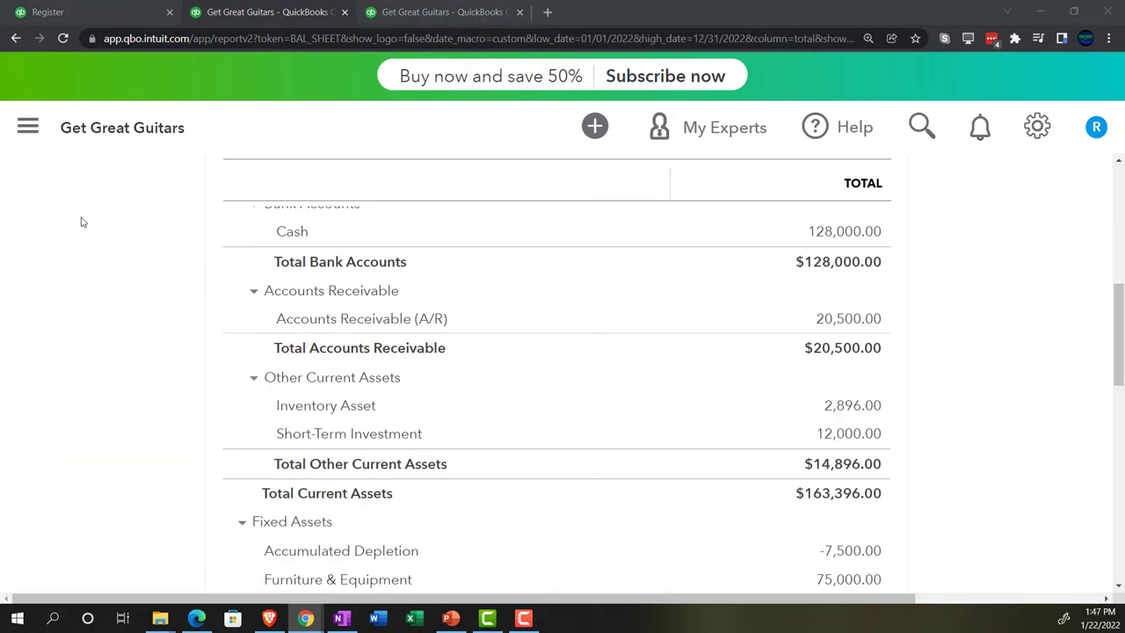
{"action": "left_click", "coordinate": [137, 334]}
{"action": "scroll", "coordinate": [137, 334], "scroll_direction": "up", "scroll_amount": 3}
{"action": "scroll", "coordinate": [138, 337], "scroll_direction": "down", "scroll_amount": 1}
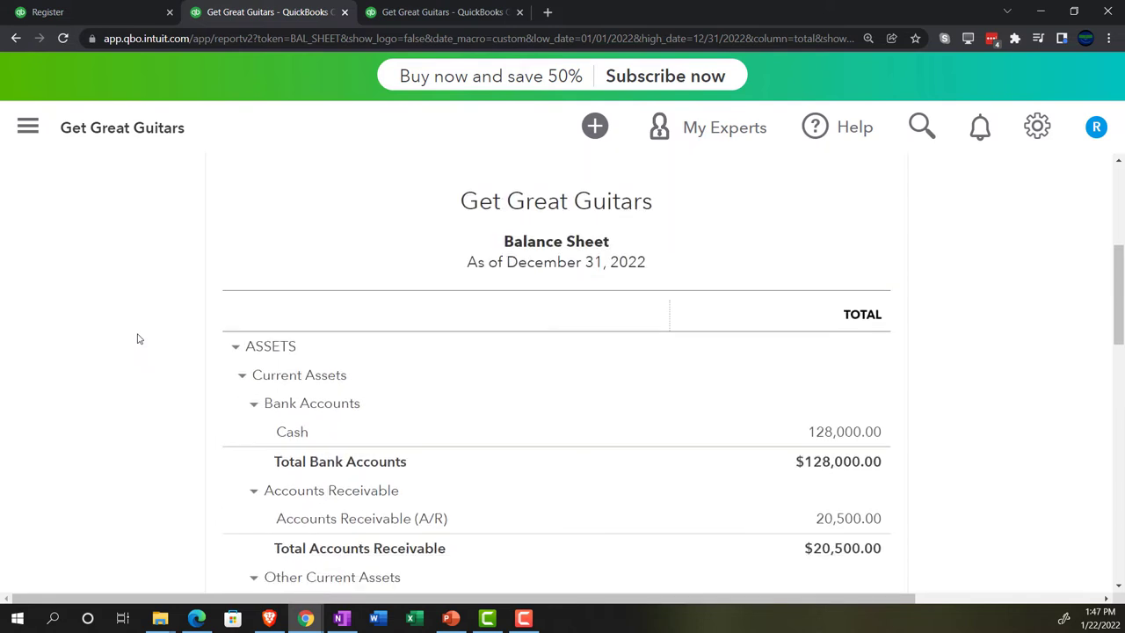
{"action": "scroll", "coordinate": [137, 338], "scroll_direction": "down", "scroll_amount": 1}
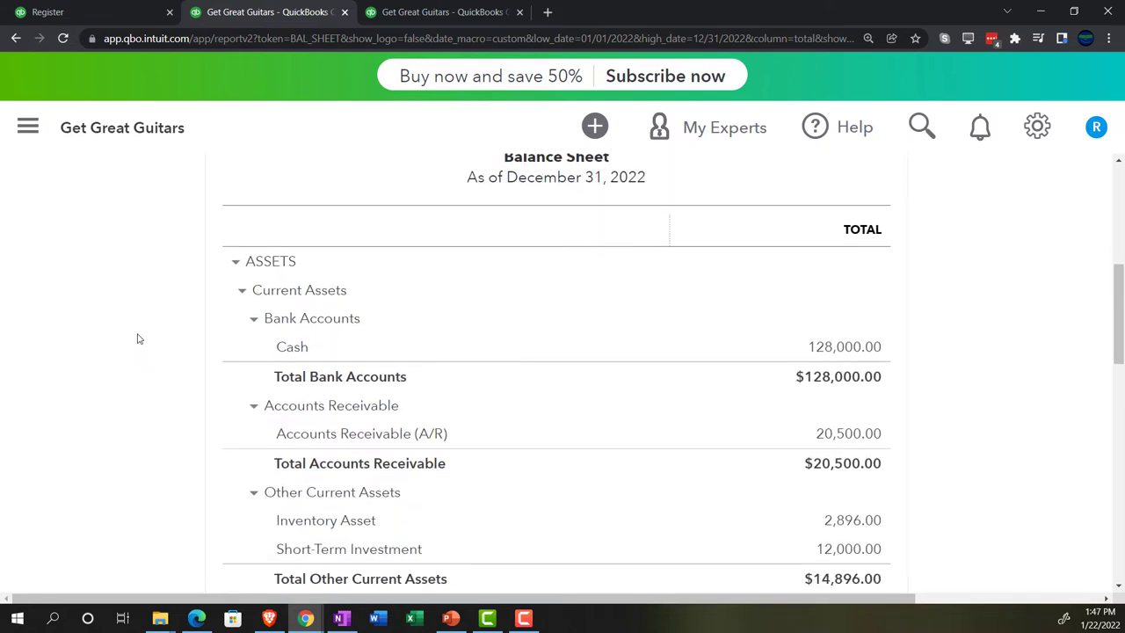
{"action": "scroll", "coordinate": [145, 335], "scroll_direction": "down", "scroll_amount": 2}
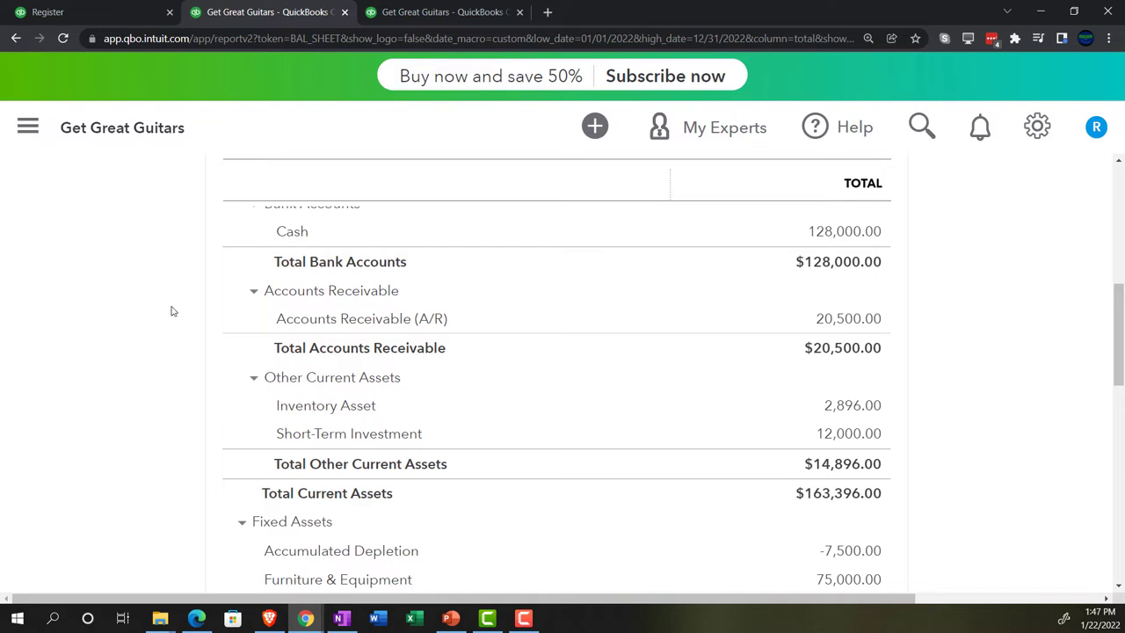
Step: Switch to the Cash bank register and look over the transaction forms available for creating new entries
{"action": "left_click", "coordinate": [115, 14]}
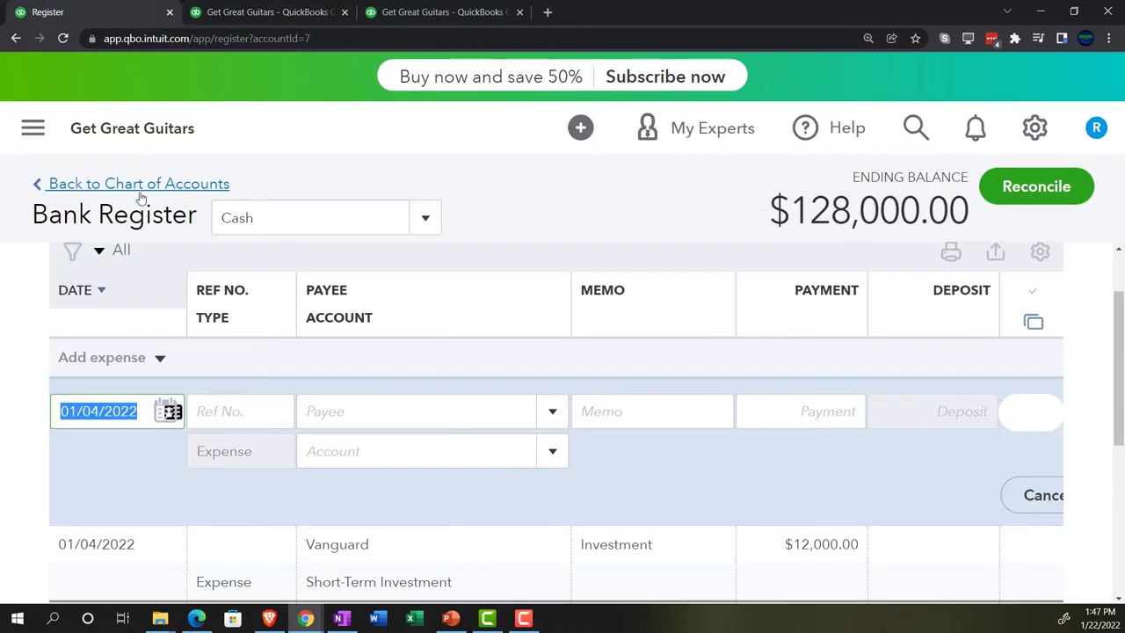
{"action": "key", "text": "ctrl+minus"}
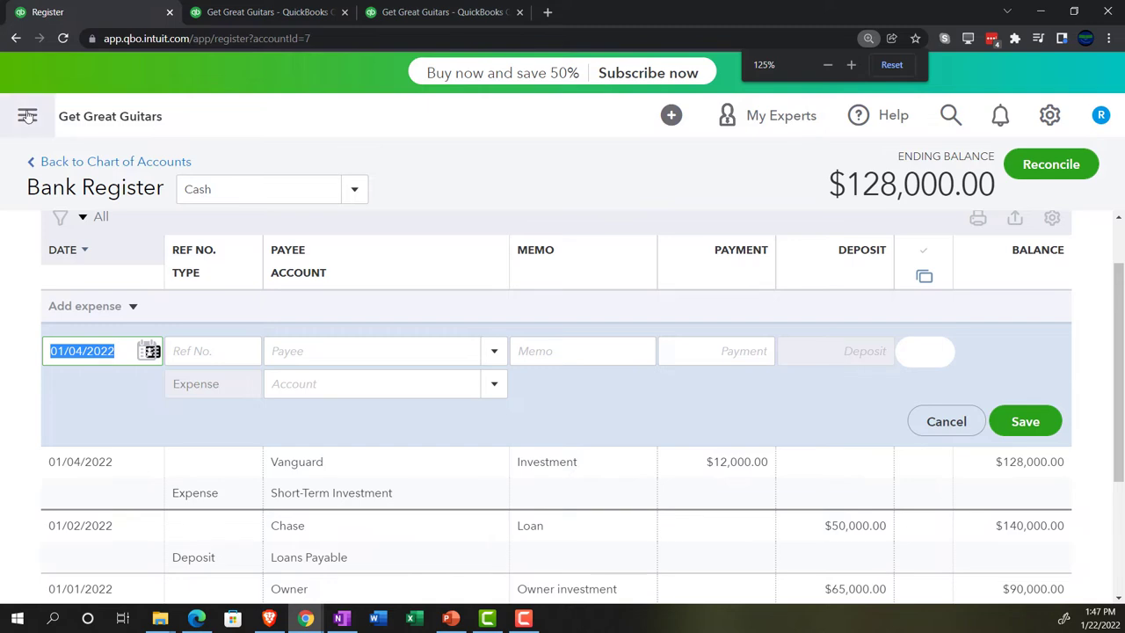
{"action": "left_click", "coordinate": [27, 117]}
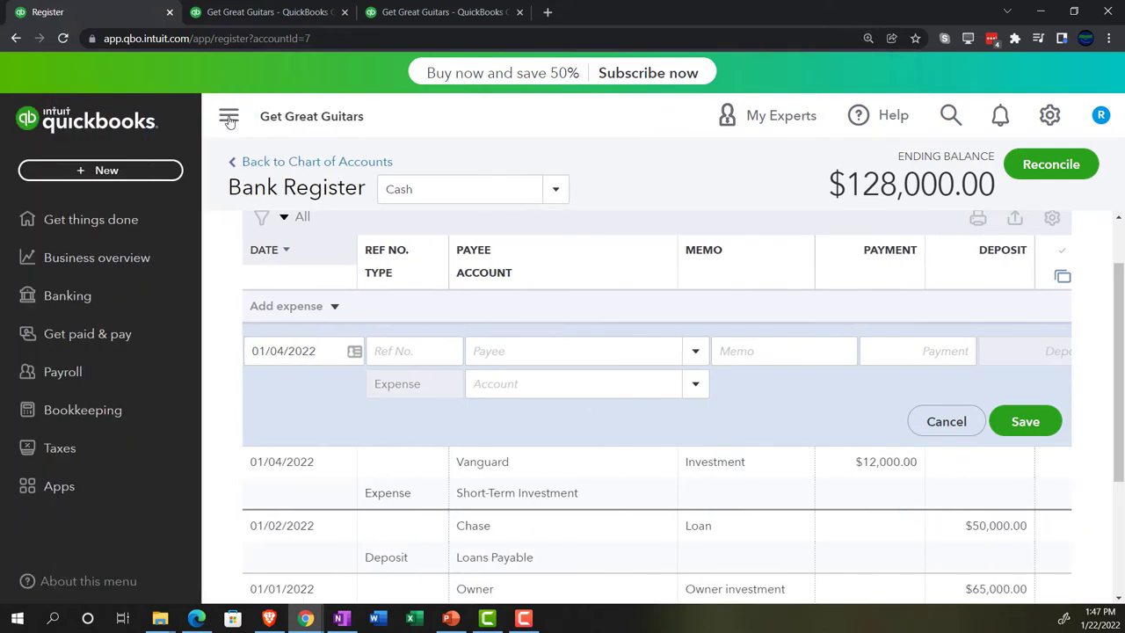
{"action": "left_click", "coordinate": [106, 171]}
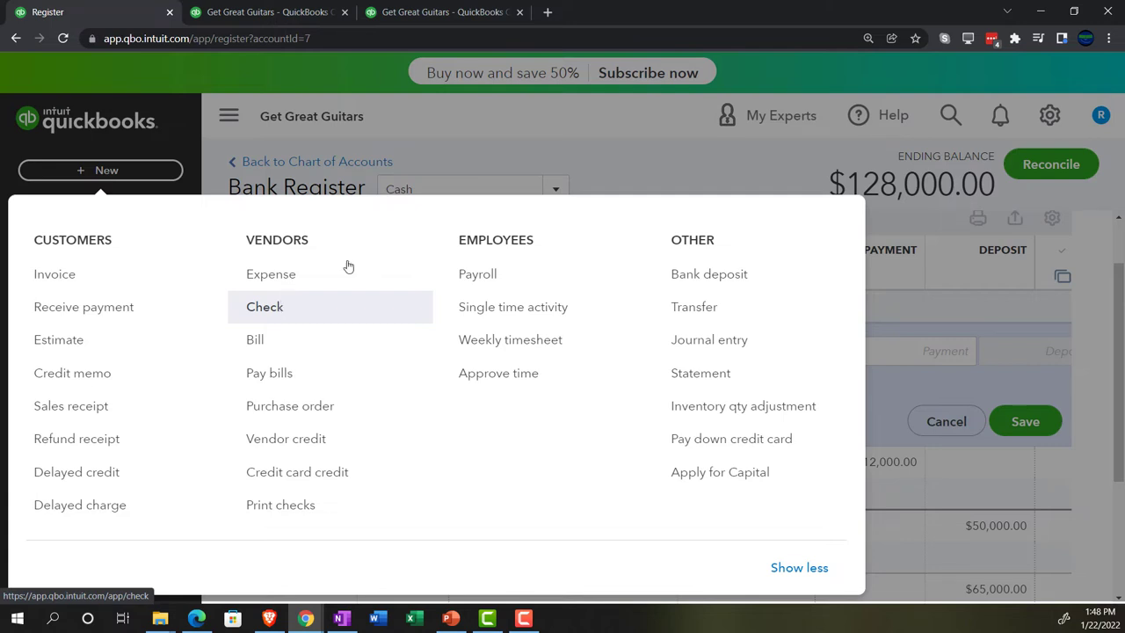
{"action": "left_click", "coordinate": [479, 146]}
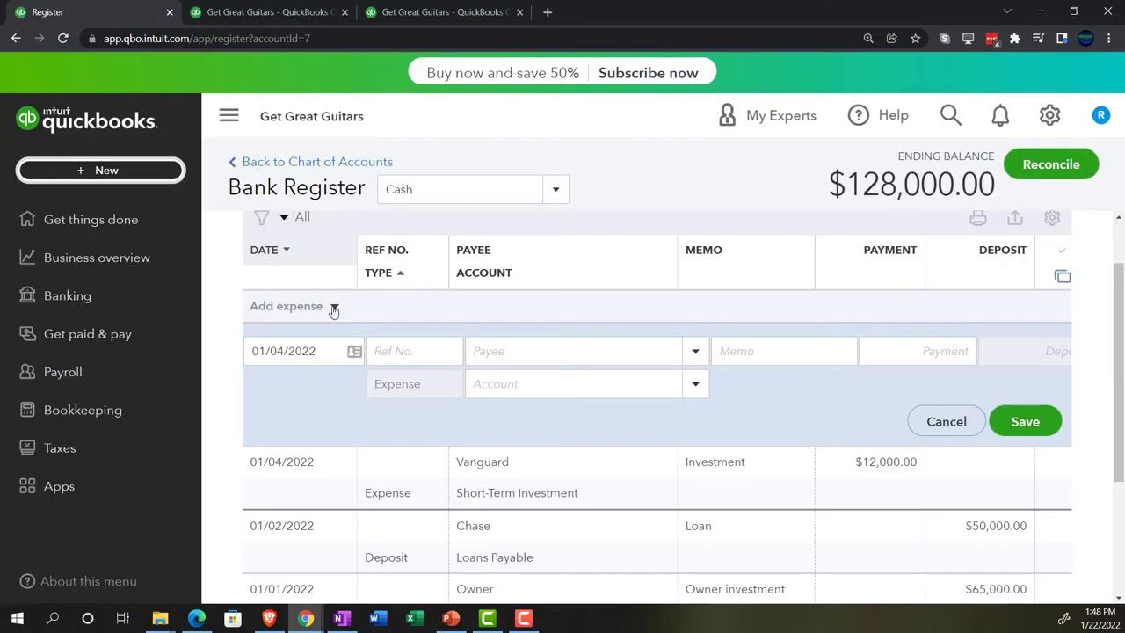
{"action": "left_click", "coordinate": [228, 116]}
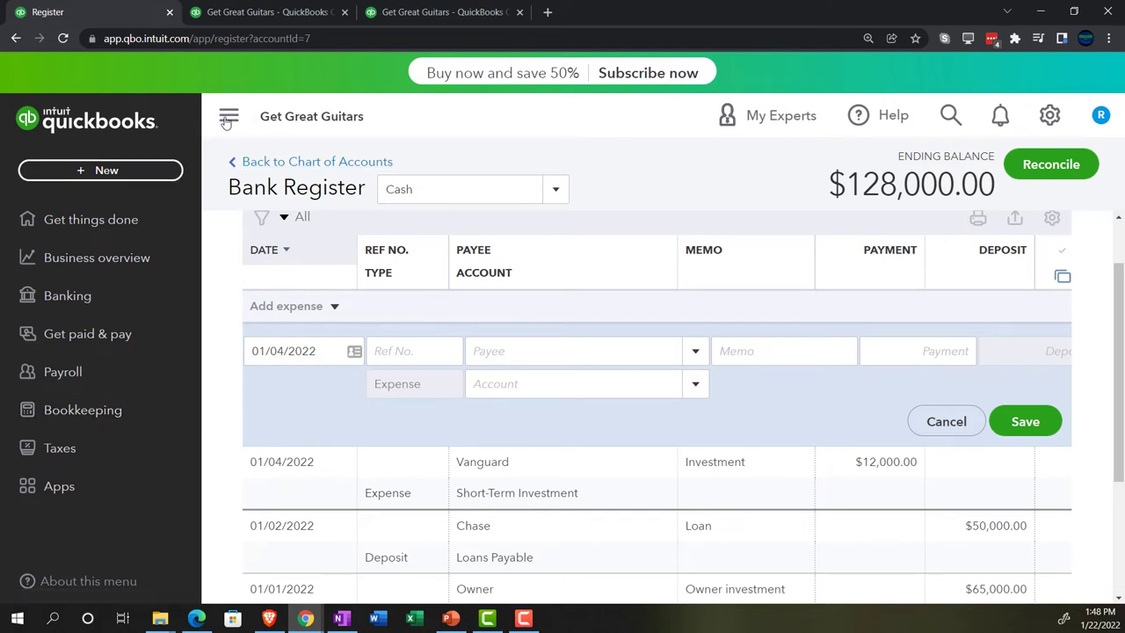
Step: Start a new check entry in the Cash register and date it 01/09/2022
{"action": "left_click", "coordinate": [134, 307]}
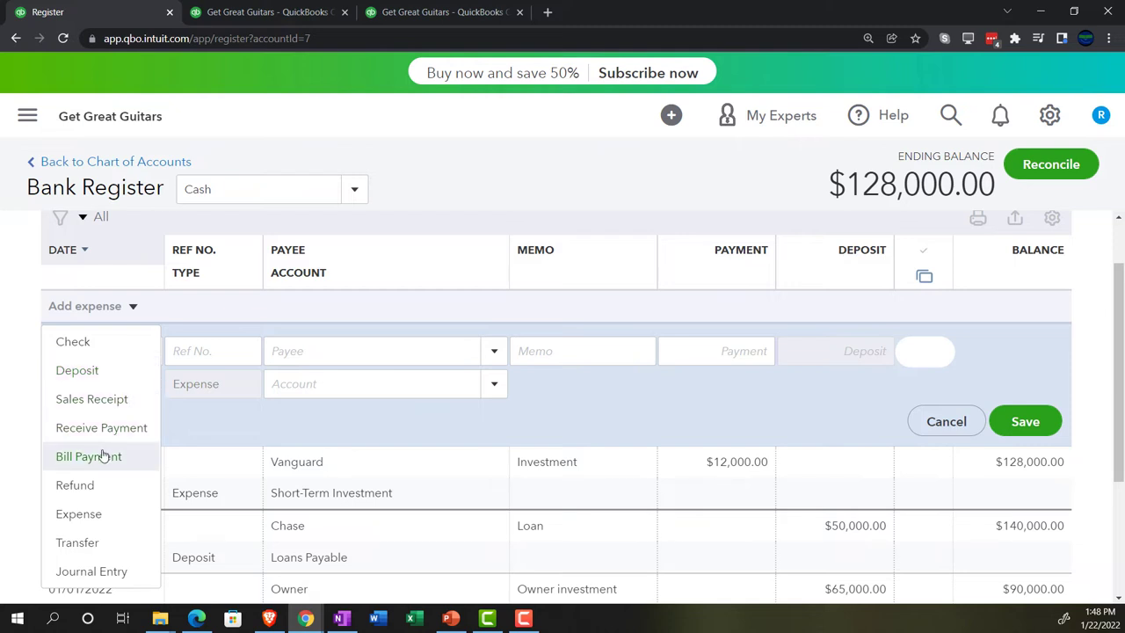
{"action": "left_click", "coordinate": [93, 514]}
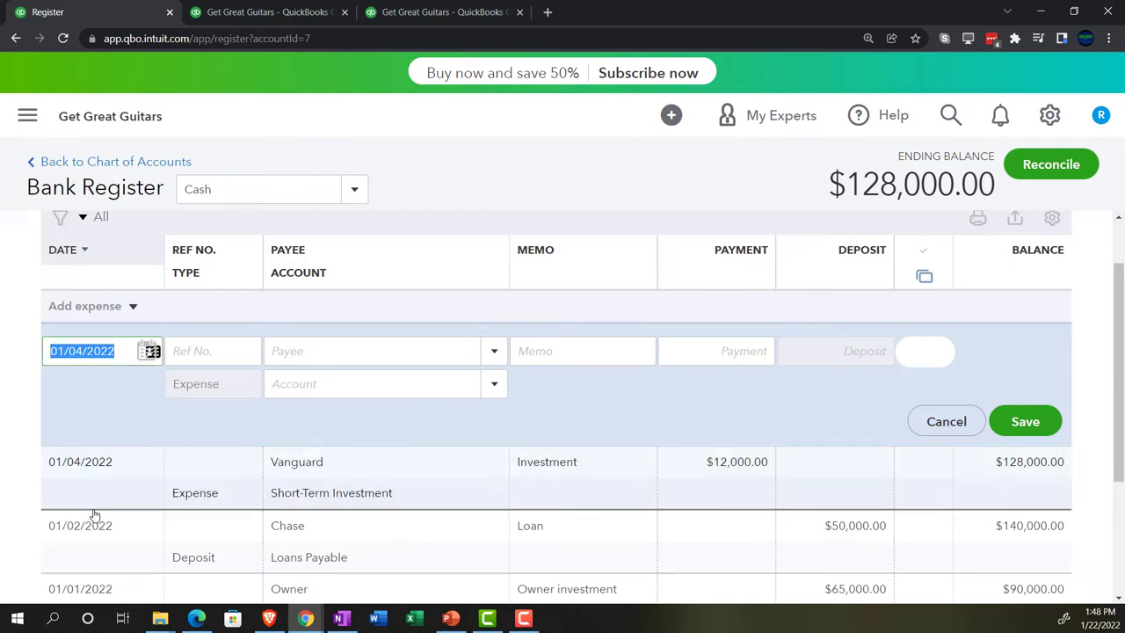
{"action": "left_click", "coordinate": [132, 306]}
{"action": "left_click", "coordinate": [112, 343]}
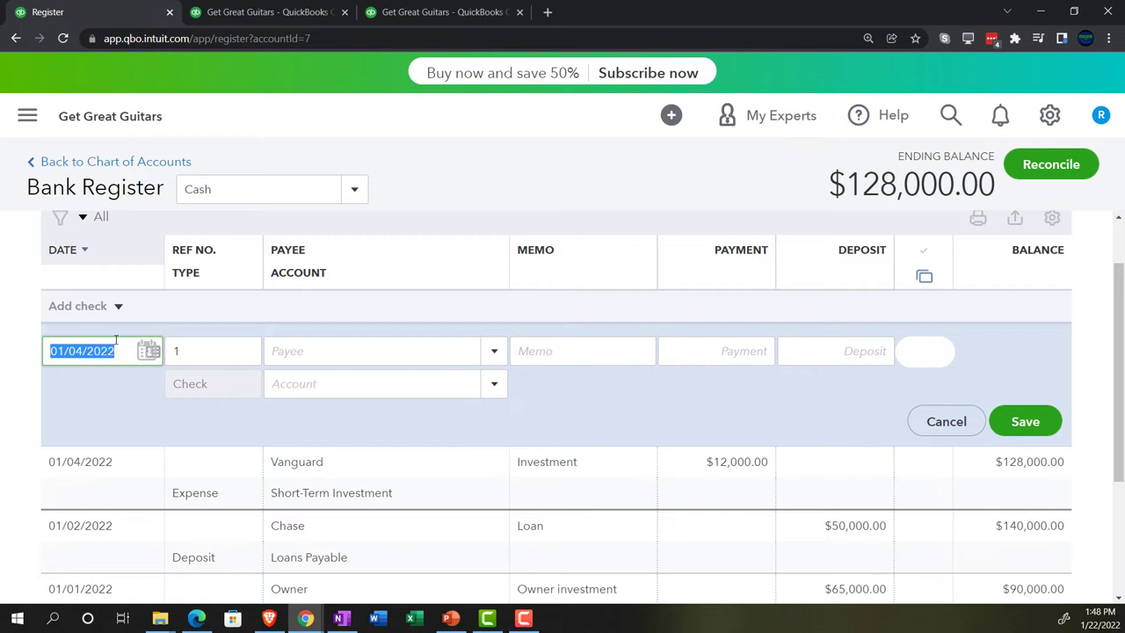
{"action": "key", "text": "plus"}
{"action": "key", "text": "plus"}
{"action": "key", "text": "plus"}
{"action": "key", "text": "plus"}
{"action": "key", "text": "Tab"}
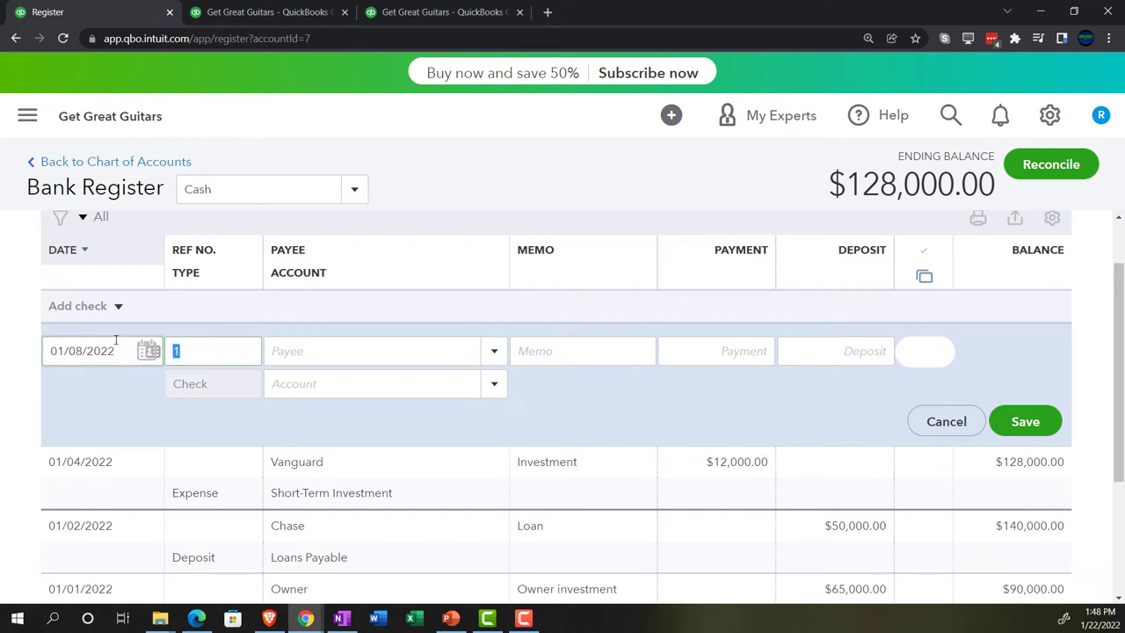
{"action": "left_click", "coordinate": [116, 345]}
{"action": "key", "text": "plus"}
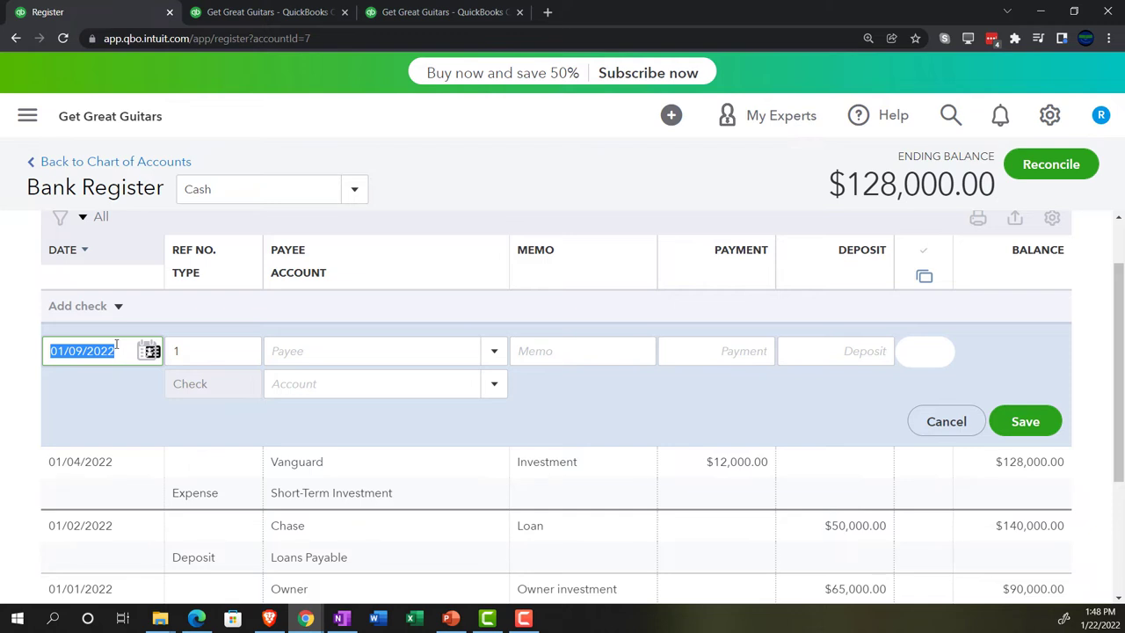
{"action": "key", "text": "Tab"}
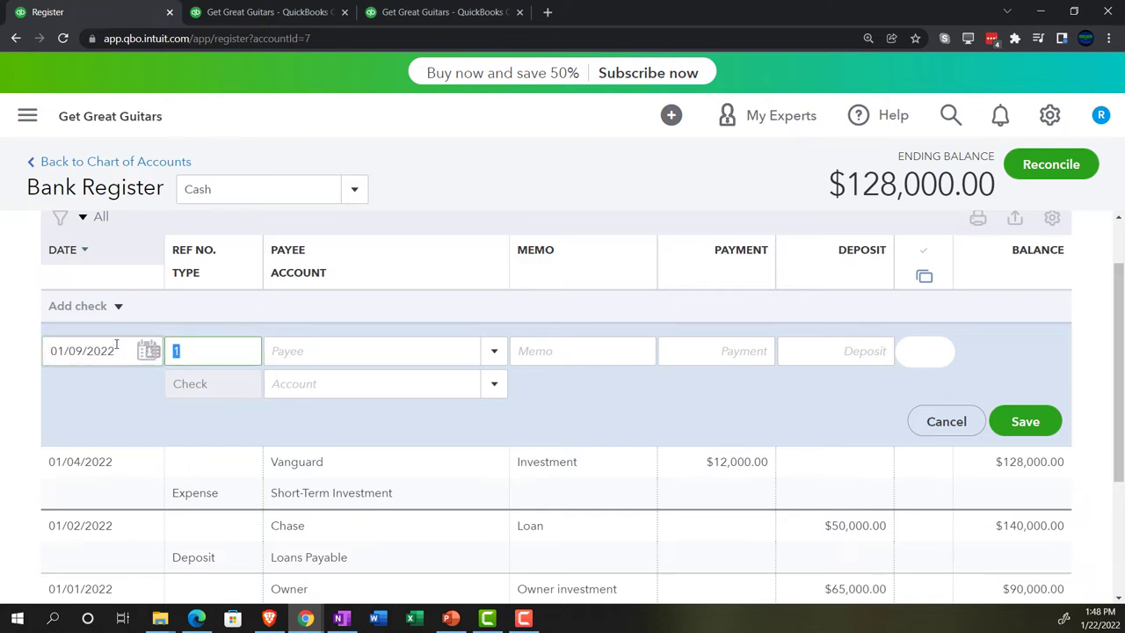
Step: Set the new check's reference number to 1002
{"action": "left_click", "coordinate": [191, 352]}
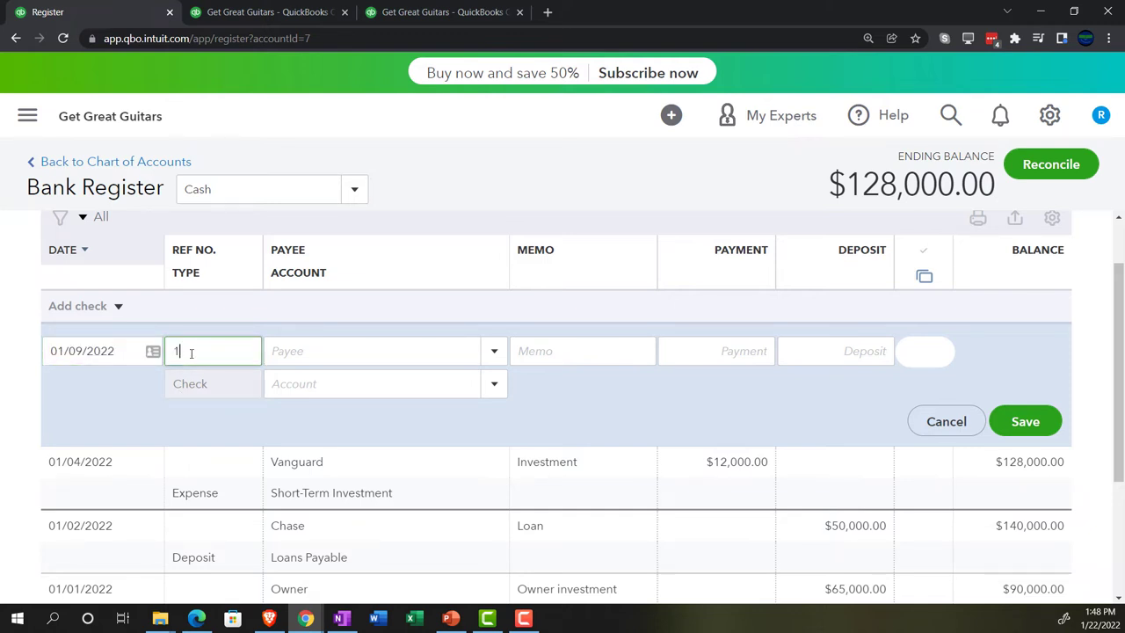
{"action": "left_click_drag", "start_coordinate": [190, 353], "coordinate": [170, 352]}
{"action": "type", "text": "1001"}
{"action": "key", "text": "BackSpace"}
{"action": "type", "text": "2"}
{"action": "key", "text": "Tab"}
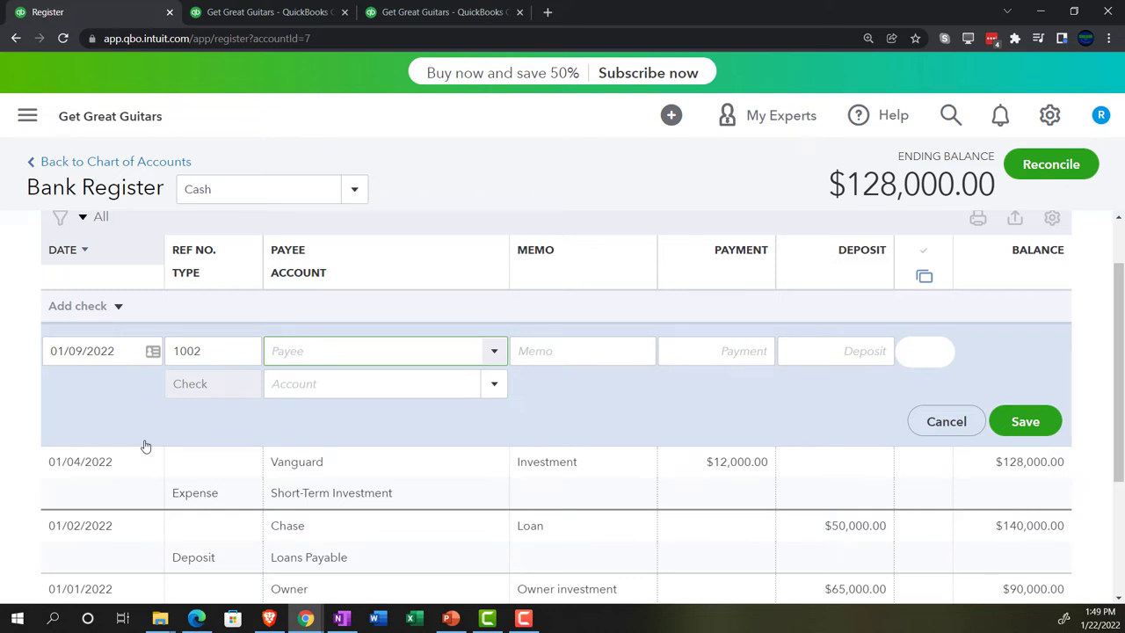
Step: Enter Office Depot as the check's payee and save it as a new vendor
{"action": "type", "text": "Offi"}
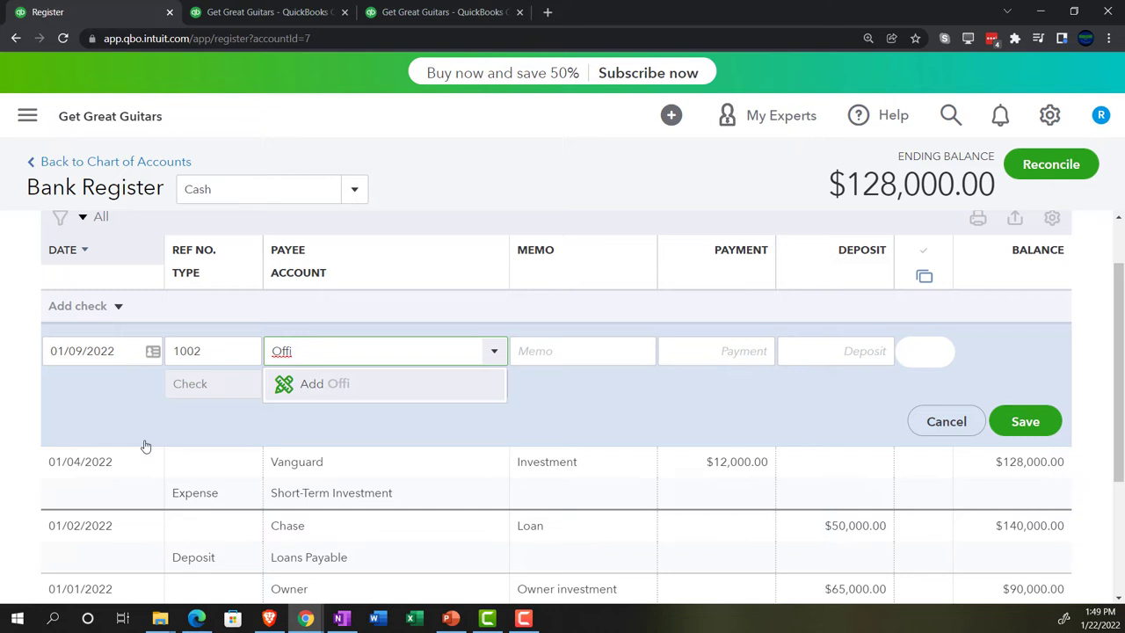
{"action": "type", "text": "ce Depot"}
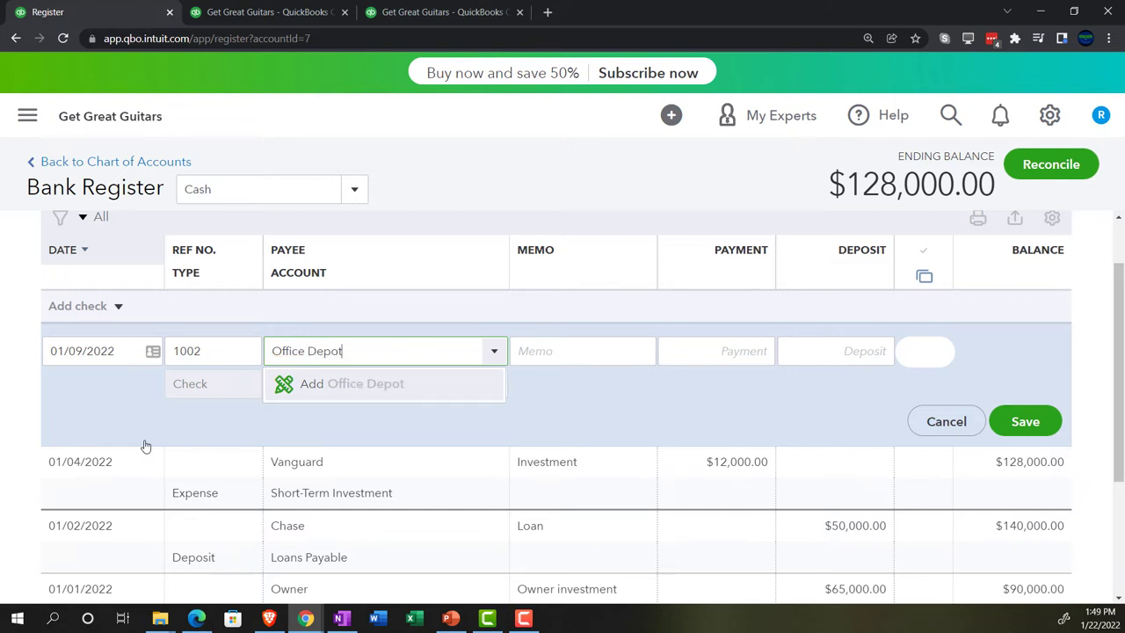
{"action": "key", "text": "Return"}
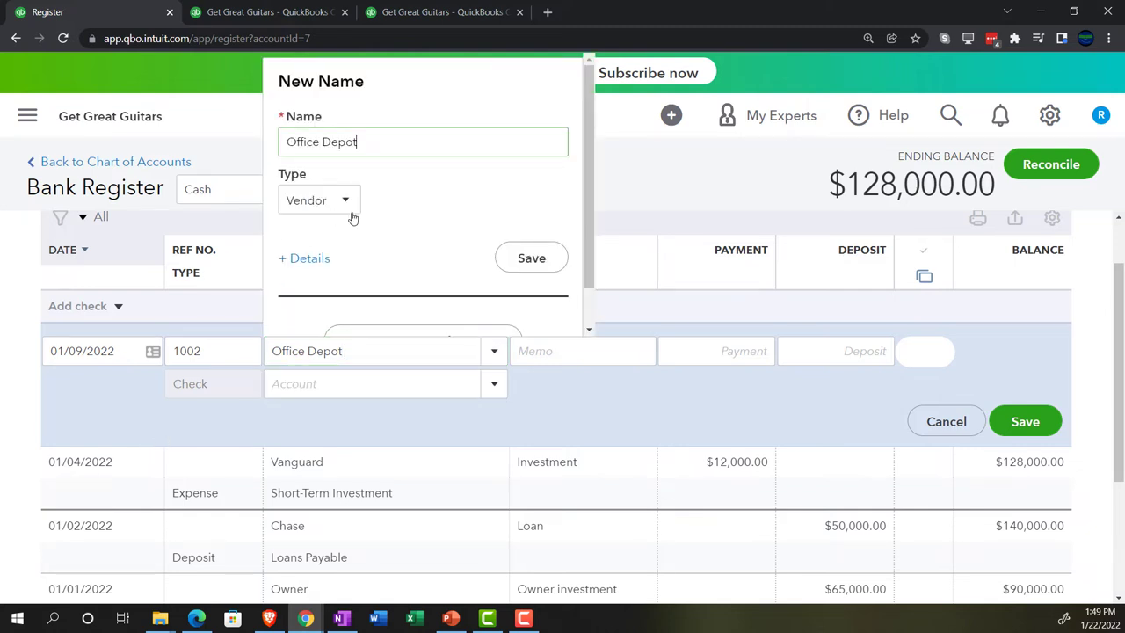
{"action": "left_click", "coordinate": [532, 260]}
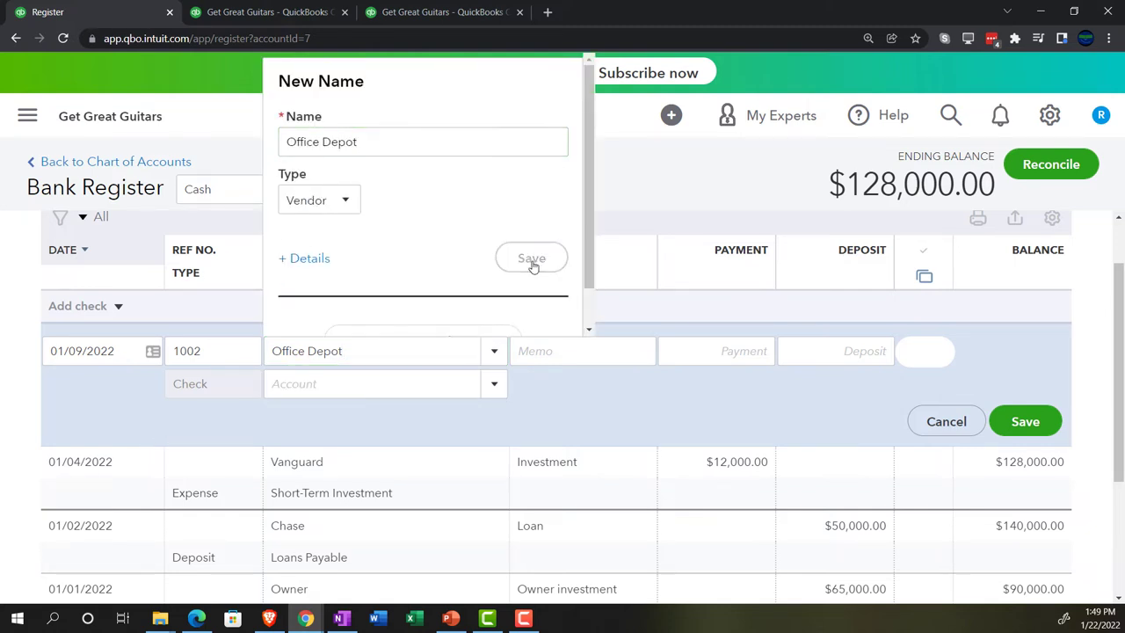
Step: Give the Office Depot check the memo "Purchase furniture" and a payment amount of 18000
{"action": "key", "text": "Tab"}
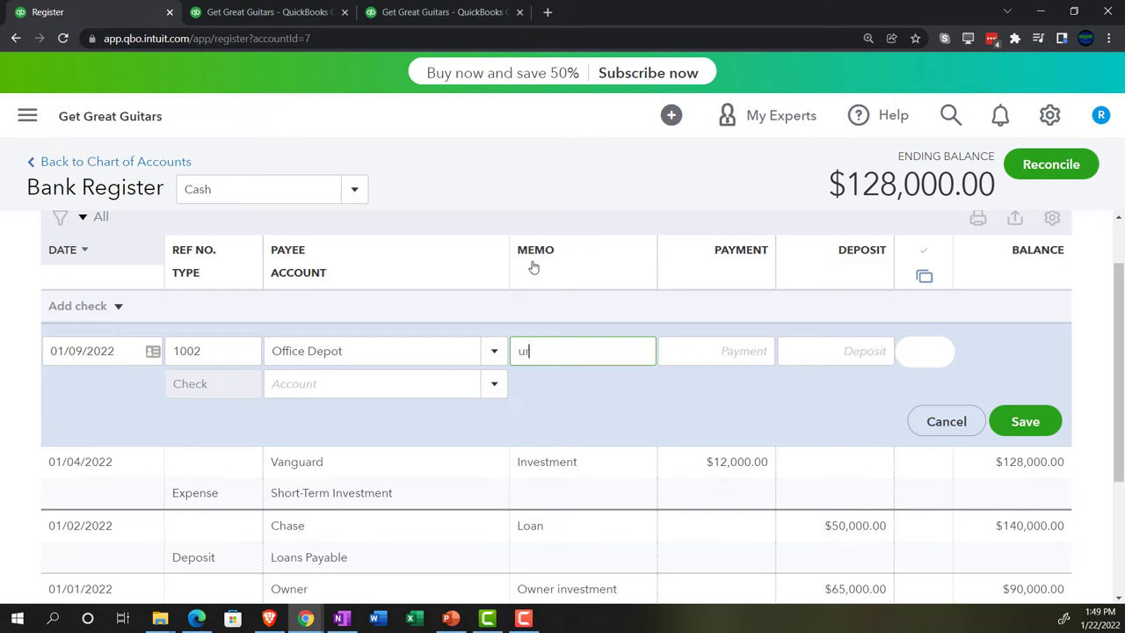
{"action": "type", "text": "PU"}
{"action": "key", "text": "BackSpace"}
{"action": "type", "text": "urchase furniture"}
{"action": "key", "text": "Tab"}
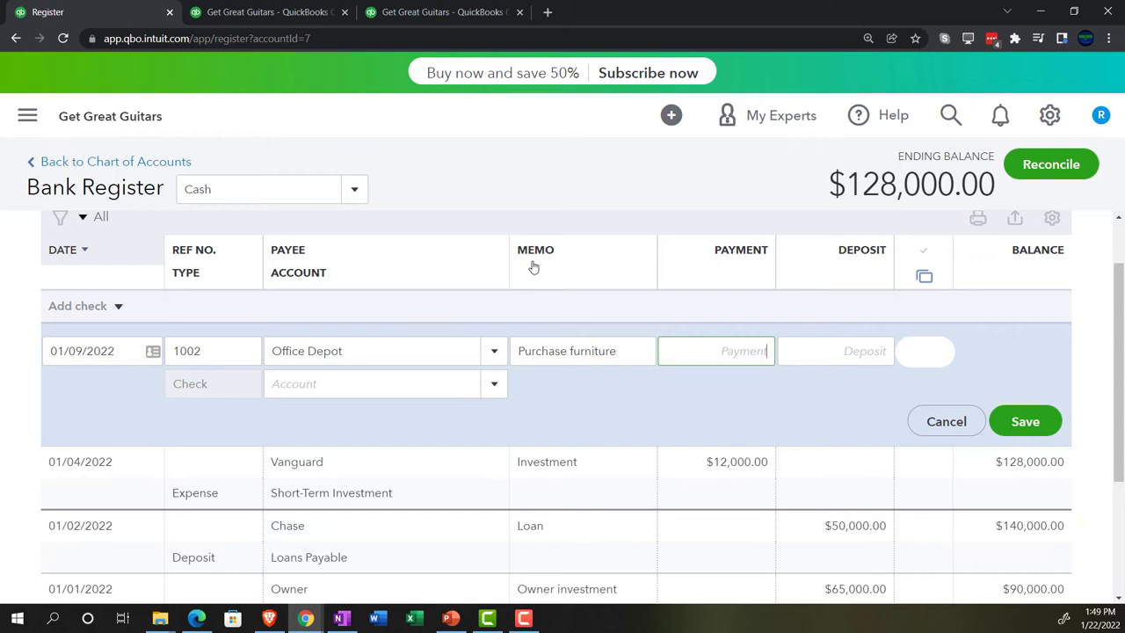
{"action": "type", "text": "18000"}
{"action": "key", "text": "Tab"}
Step: Assign the Office Depot check to the Furniture & Equipment fixed asset account and save the transaction
{"action": "left_click", "coordinate": [494, 388]}
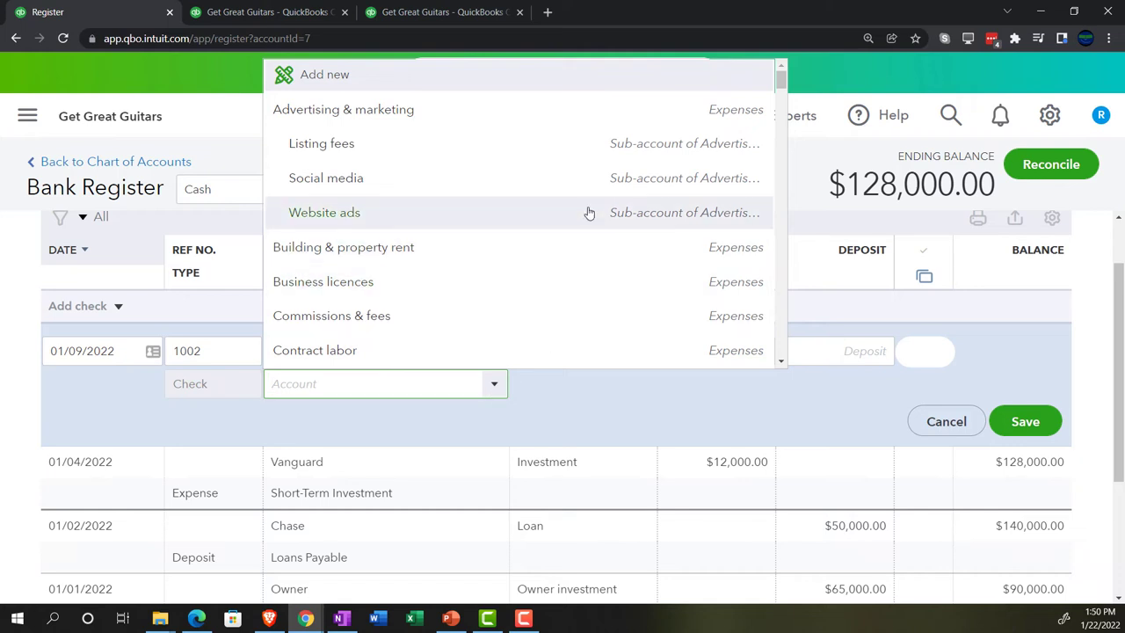
{"action": "scroll", "coordinate": [584, 210], "scroll_direction": "down", "scroll_amount": 5}
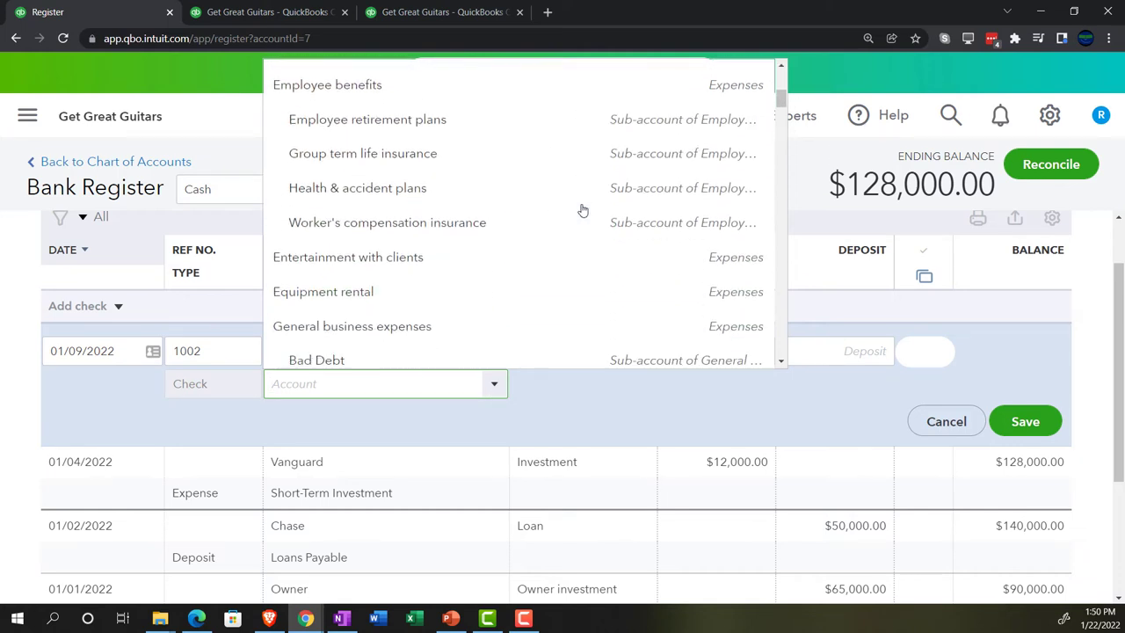
{"action": "scroll", "coordinate": [583, 211], "scroll_direction": "down", "scroll_amount": 6}
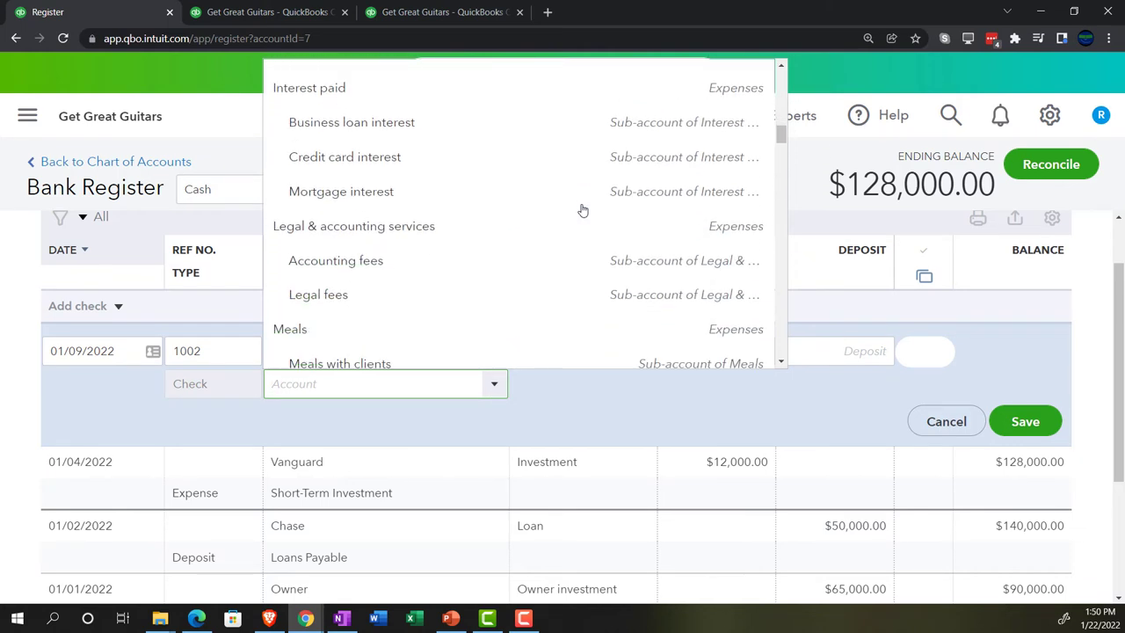
{"action": "scroll", "coordinate": [583, 211], "scroll_direction": "down", "scroll_amount": 6}
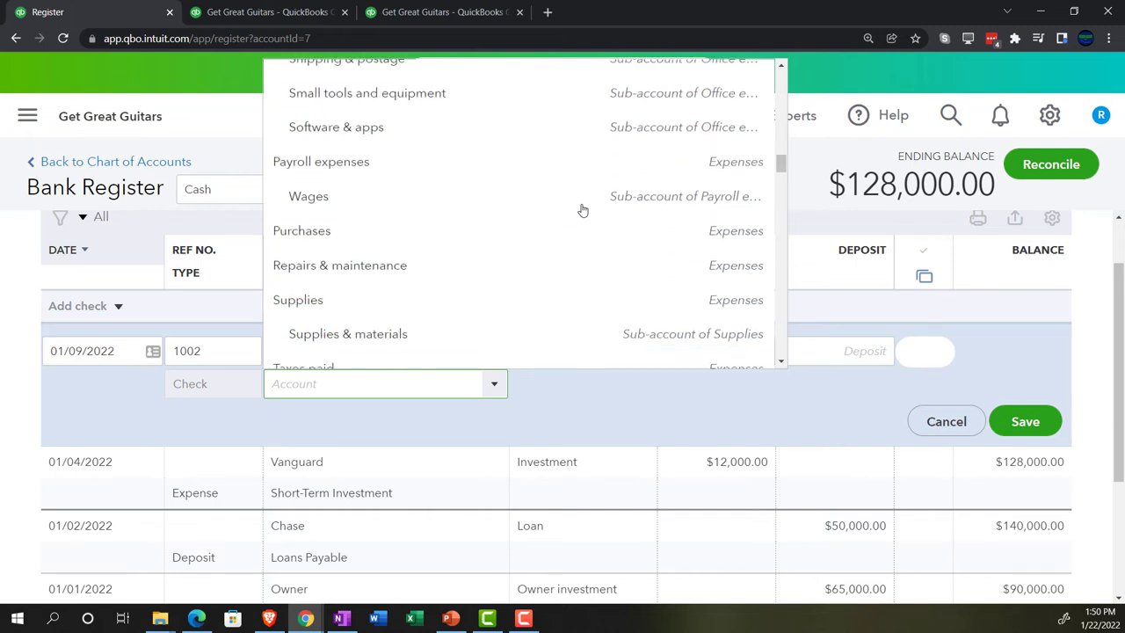
{"action": "scroll", "coordinate": [583, 210], "scroll_direction": "down", "scroll_amount": 6}
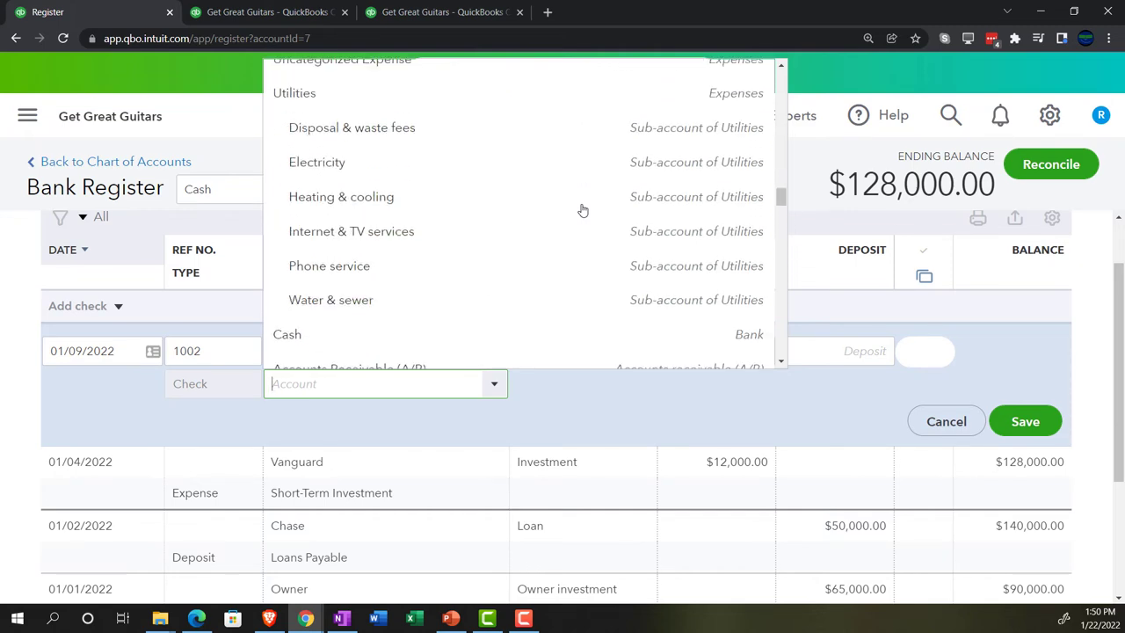
{"action": "scroll", "coordinate": [583, 211], "scroll_direction": "down", "scroll_amount": 5}
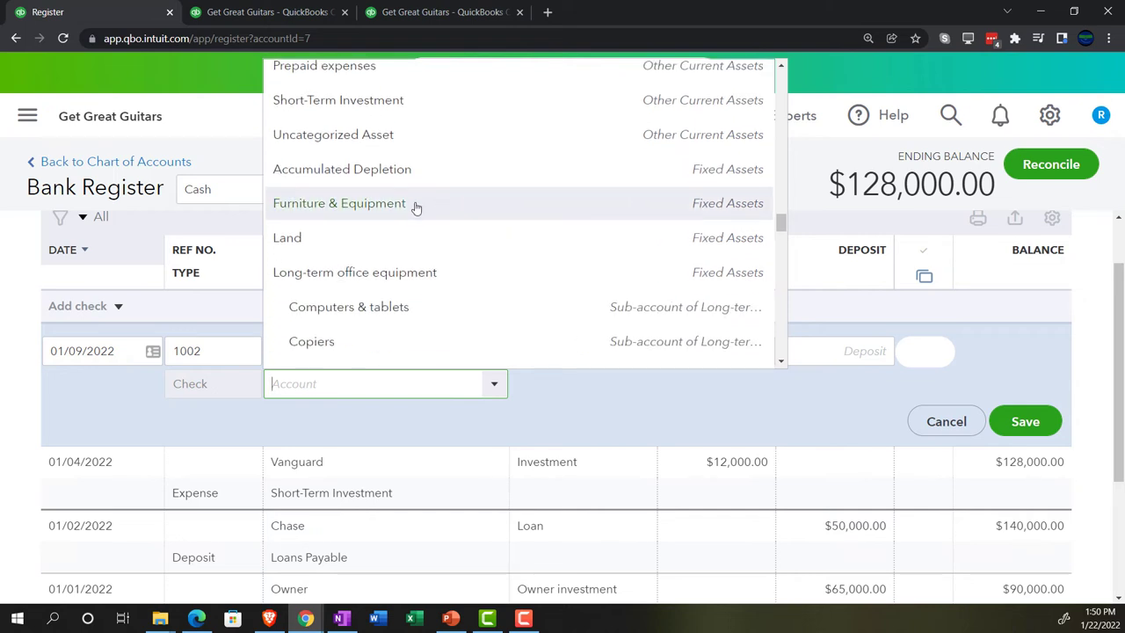
{"action": "type", "text": "fur"}
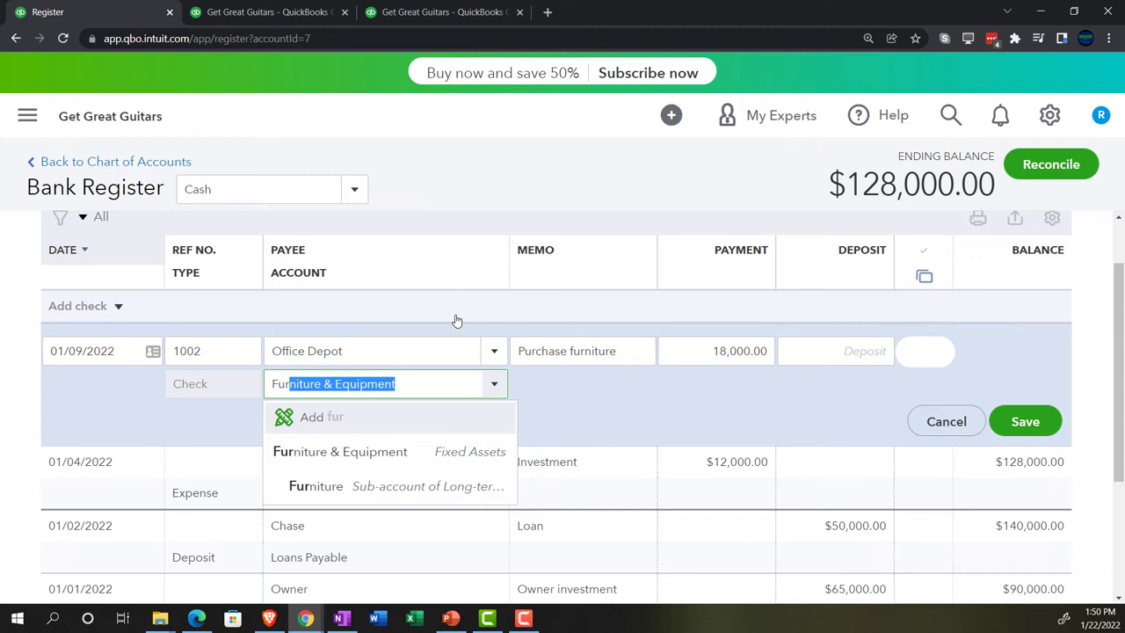
{"action": "left_click", "coordinate": [375, 459]}
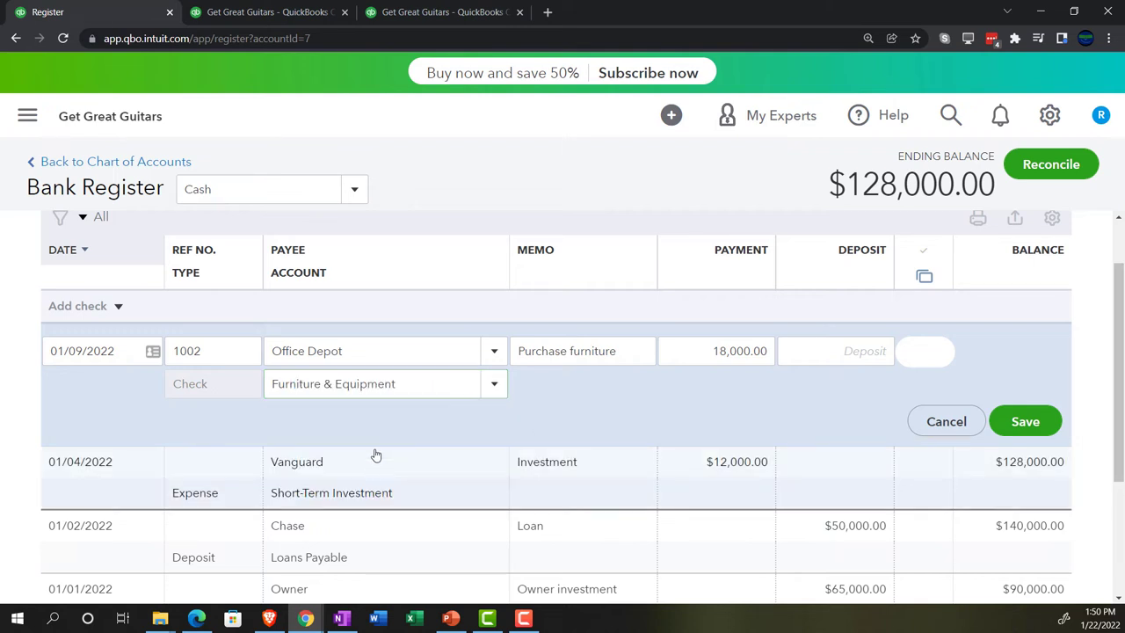
{"action": "left_click", "coordinate": [1025, 422]}
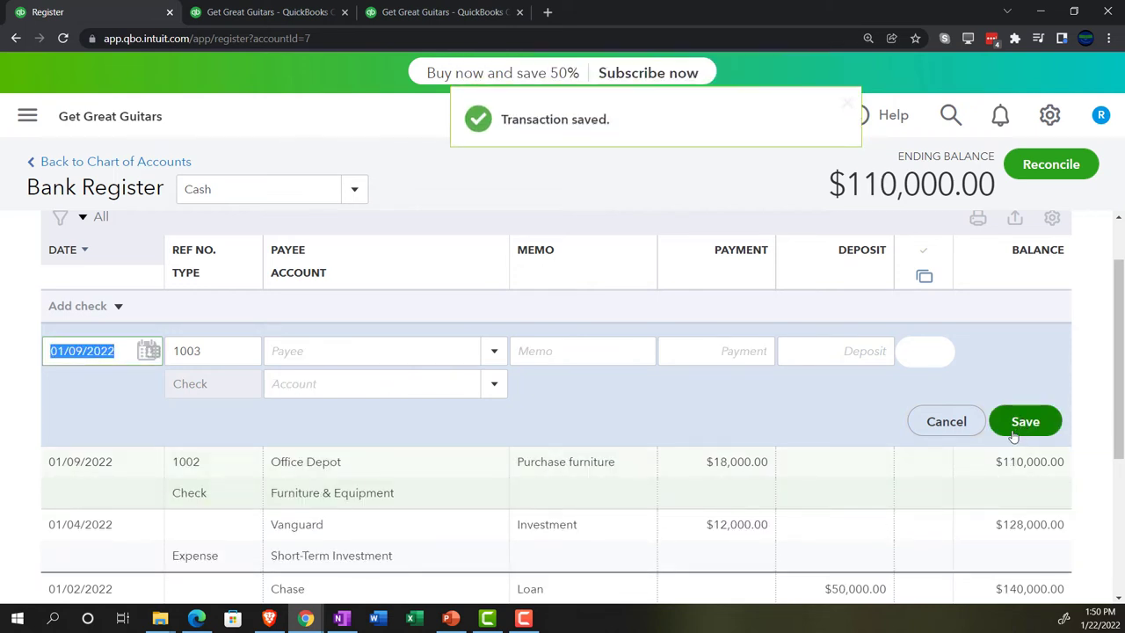
Step: Rerun the 2022 Balance Sheet report and open the transaction detail behind the Cash balance
{"action": "left_click", "coordinate": [239, 7]}
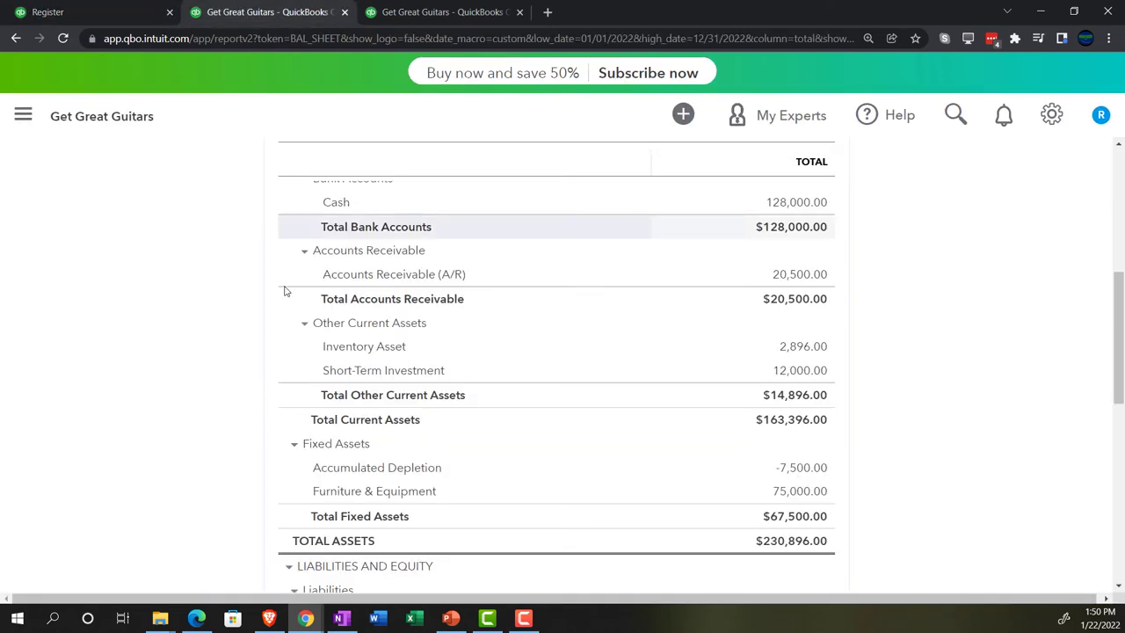
{"action": "scroll", "coordinate": [289, 364], "scroll_direction": "up", "scroll_amount": 10}
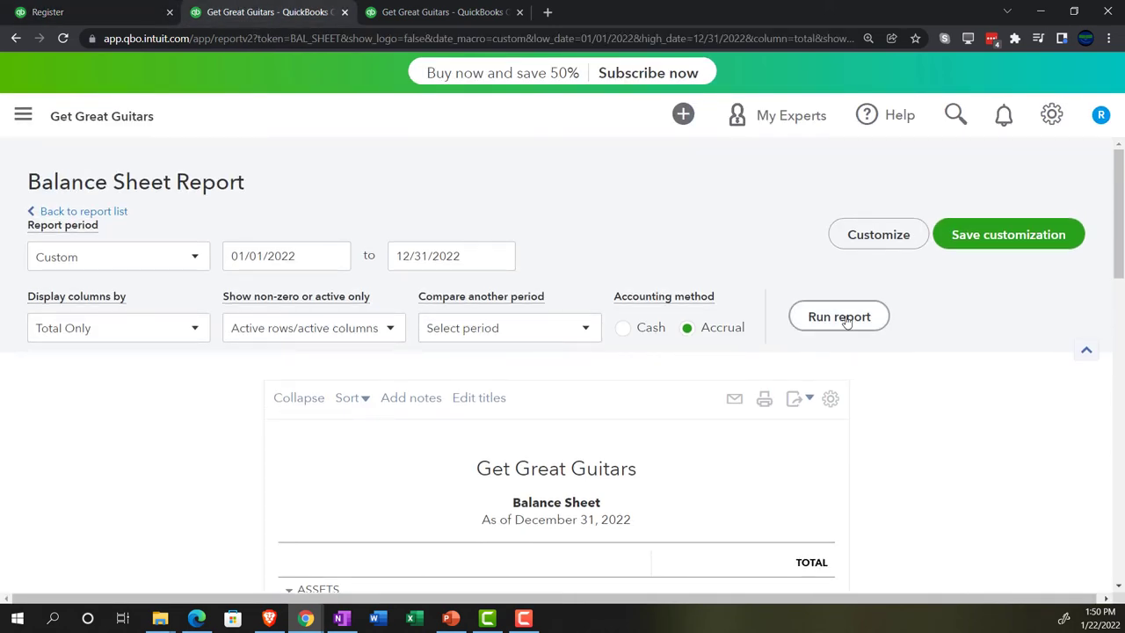
{"action": "scroll", "coordinate": [301, 457], "scroll_direction": "down", "scroll_amount": 3}
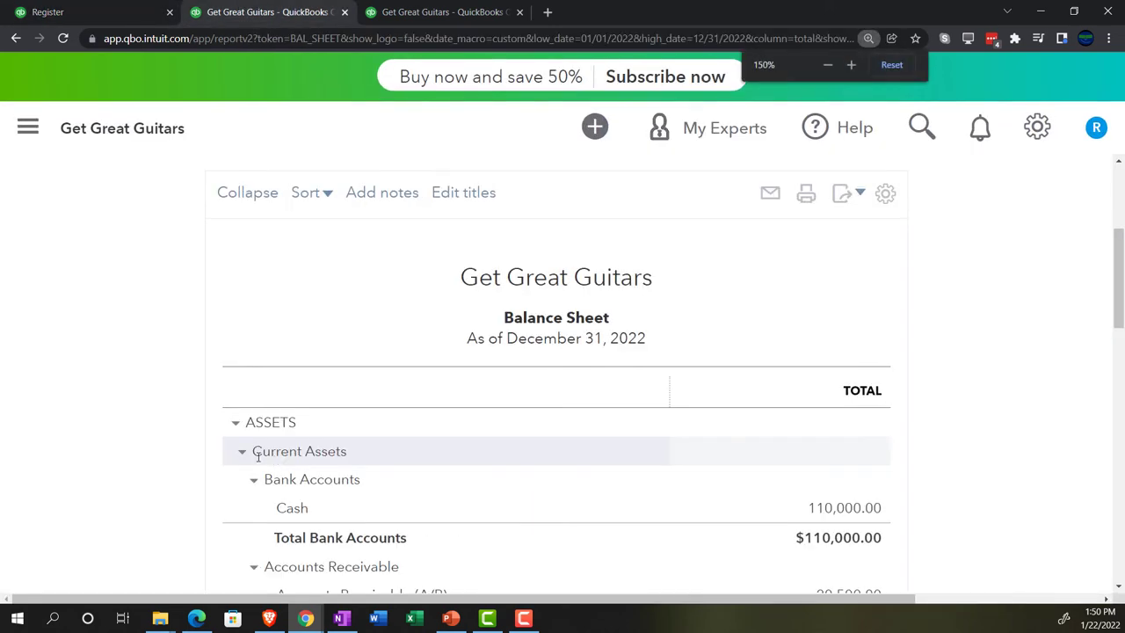
{"action": "left_click", "coordinate": [842, 437]}
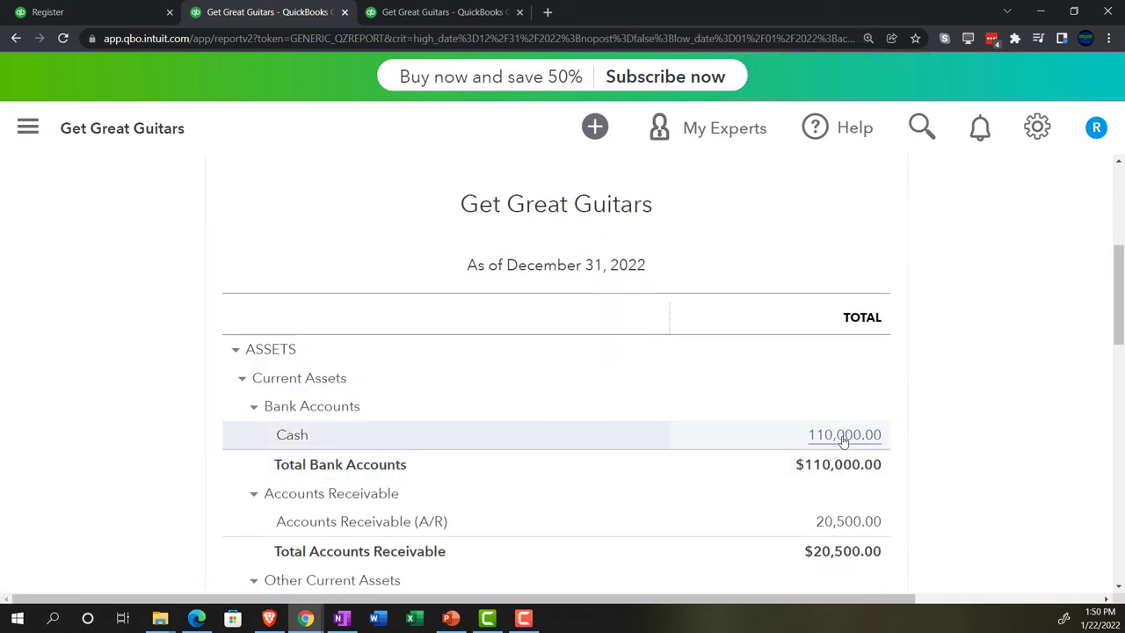
{"action": "key", "text": "ctrl+minus"}
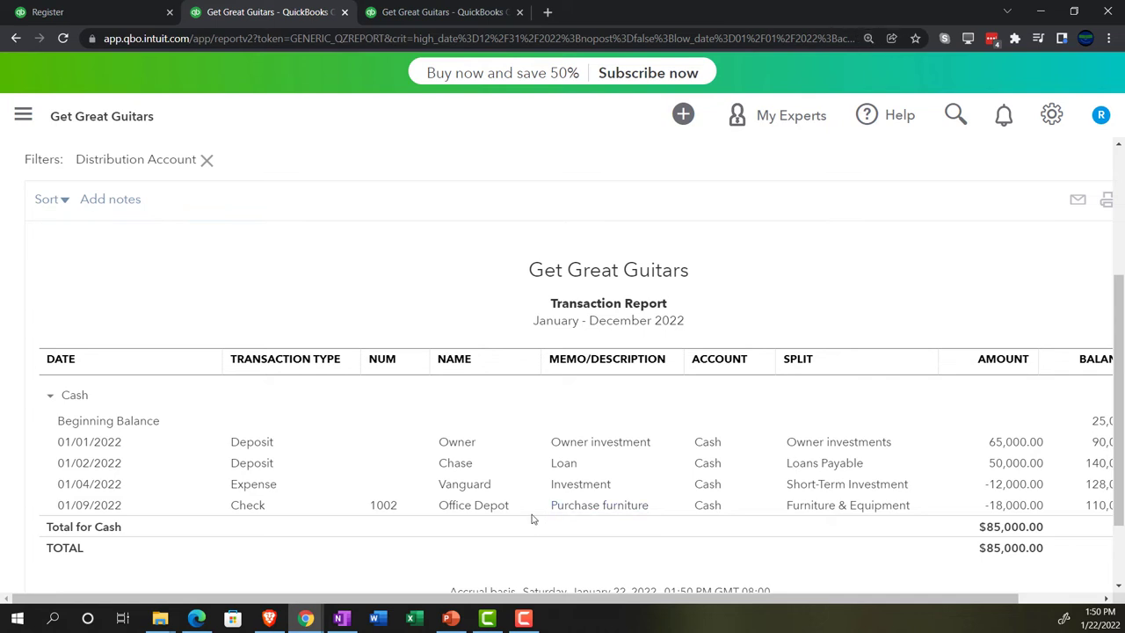
Step: Open the Office Depot check from the Cash transaction report, review its payment date and category details, and close it
{"action": "left_click", "coordinate": [999, 507]}
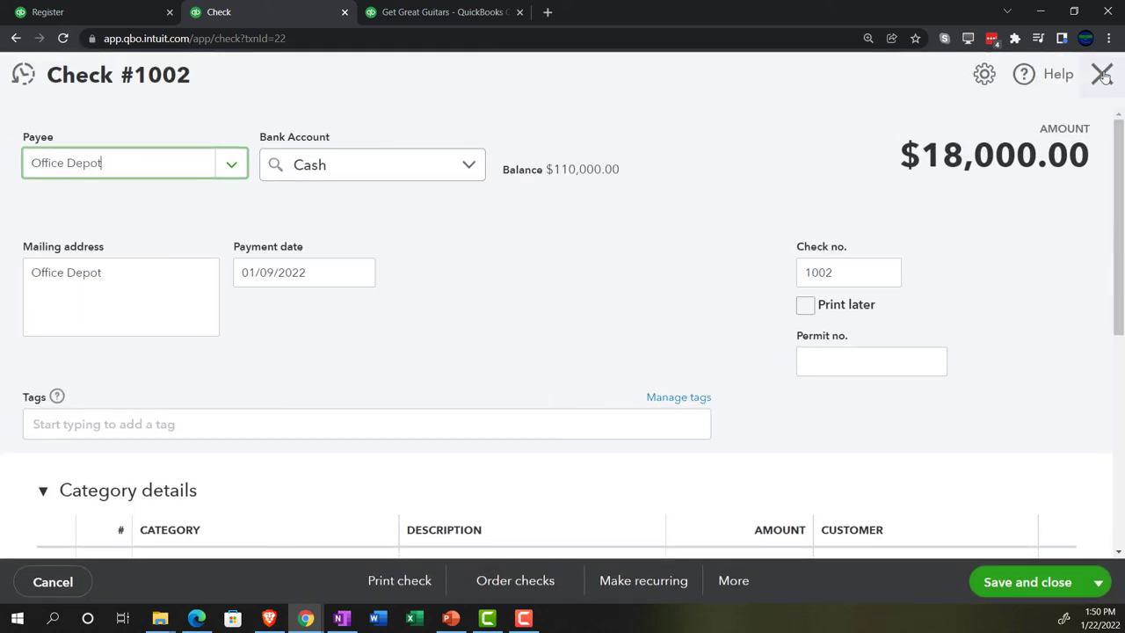
{"action": "scroll", "coordinate": [492, 290], "scroll_direction": "down", "scroll_amount": 1}
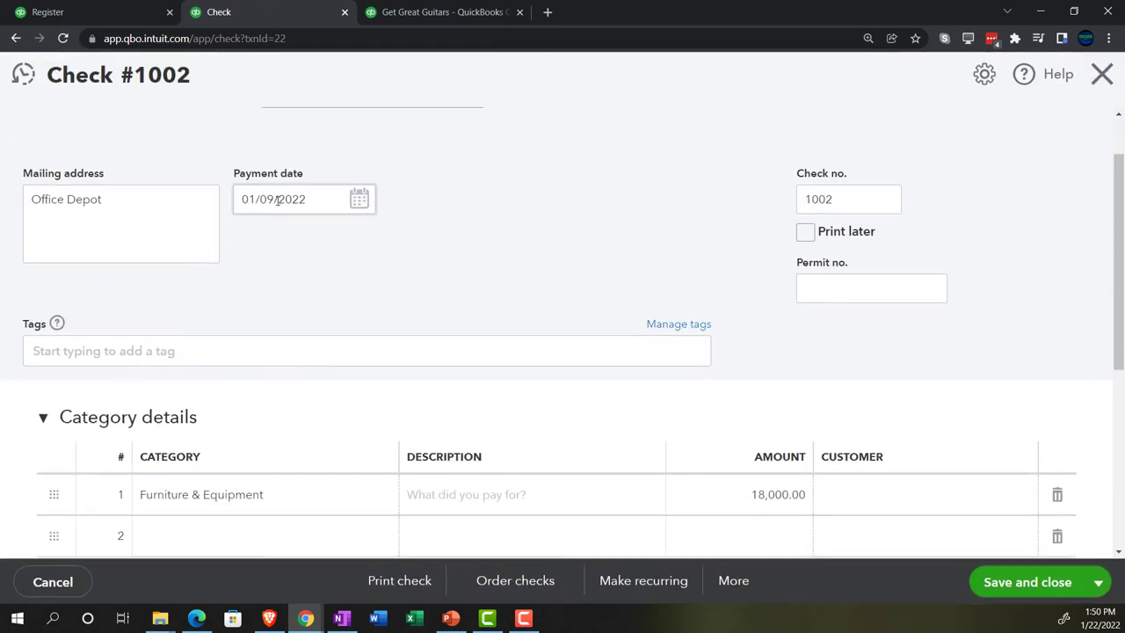
{"action": "scroll", "coordinate": [369, 327], "scroll_direction": "up", "scroll_amount": 1}
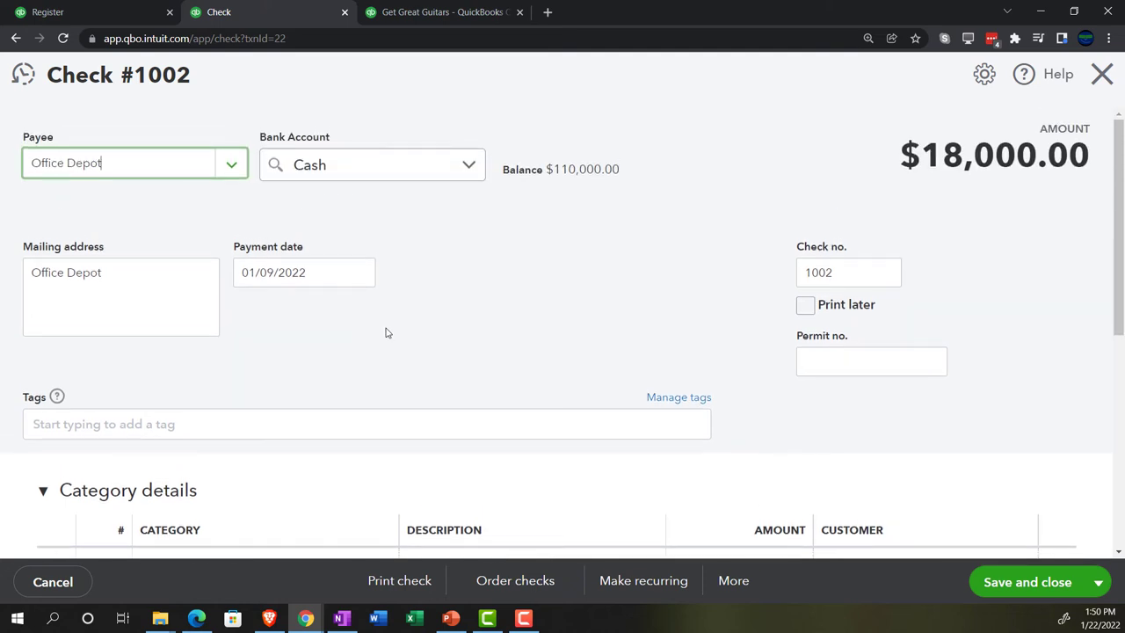
{"action": "left_click", "coordinate": [1102, 75]}
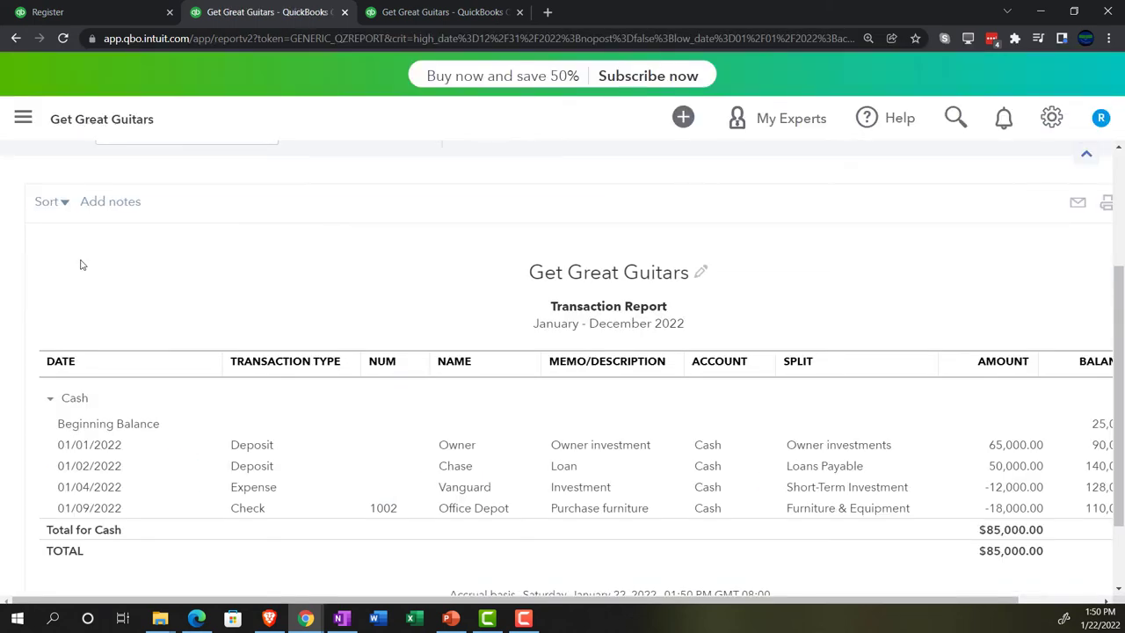
Step: Return to the Balance Sheet and examine the current and fixed asset balances
{"action": "scroll", "coordinate": [100, 217], "scroll_direction": "up", "scroll_amount": 3}
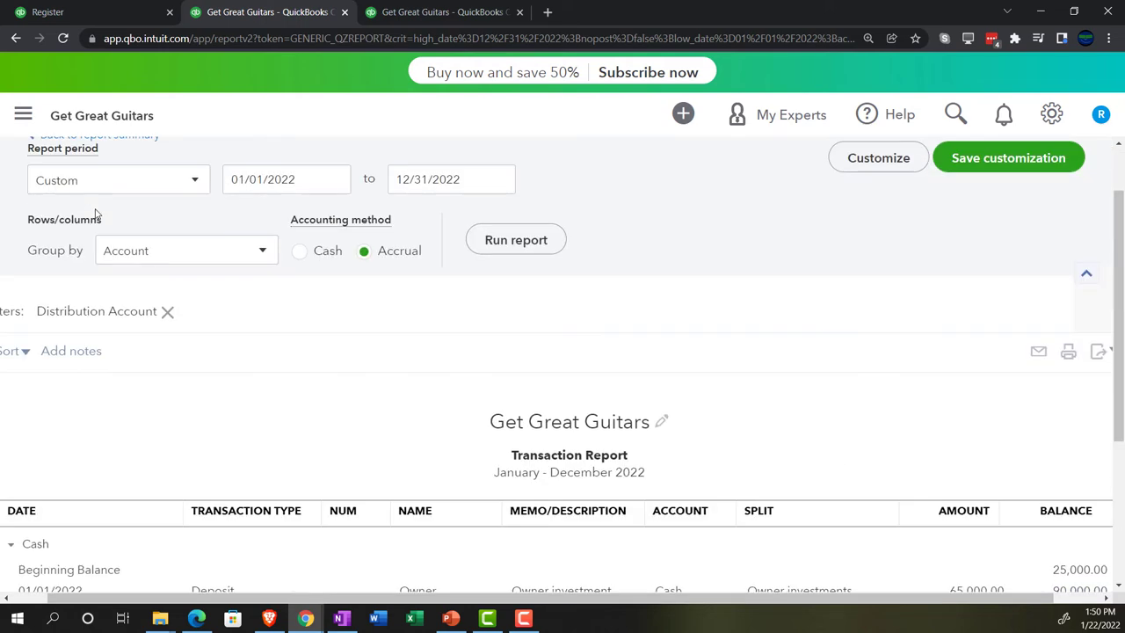
{"action": "left_click", "coordinate": [106, 155]}
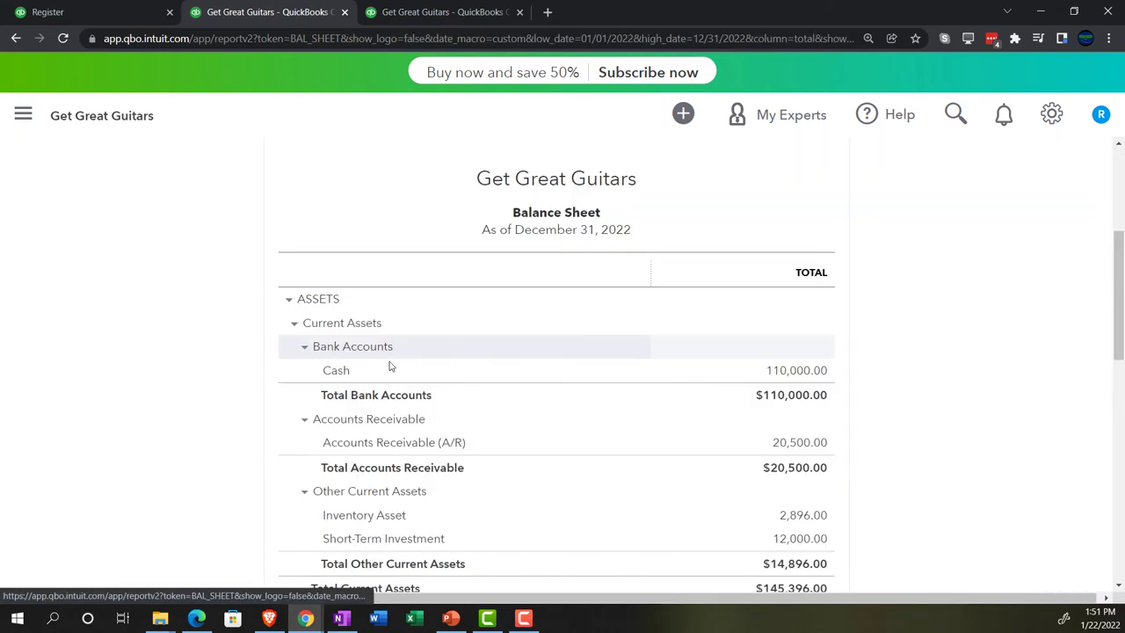
{"action": "key", "text": "ctrl+plus"}
{"action": "key", "text": "ctrl+plus"}
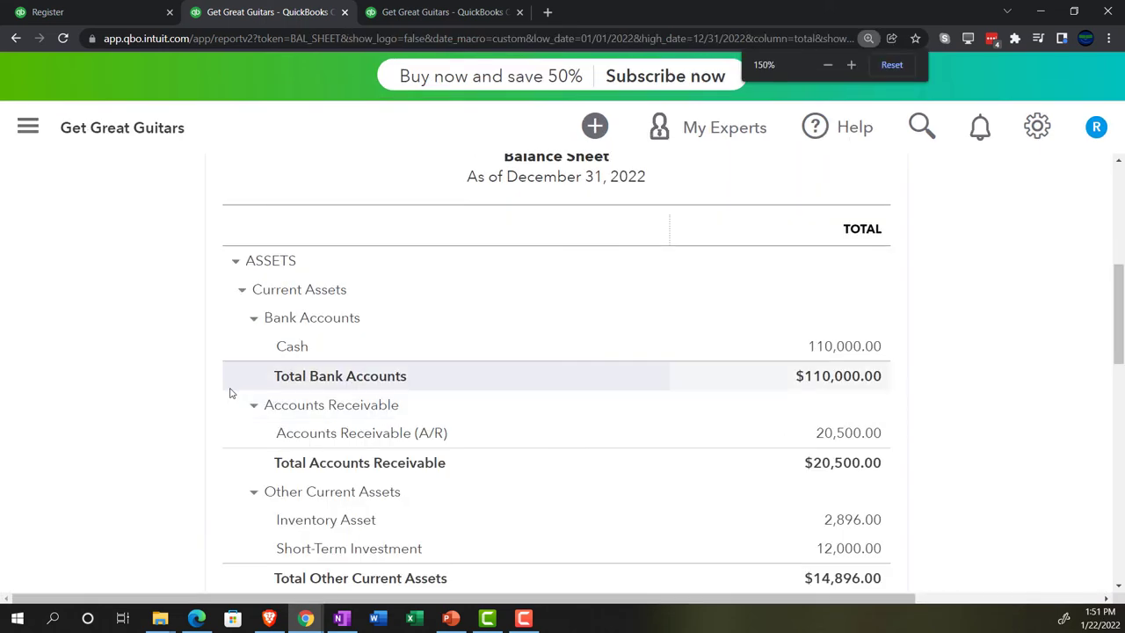
{"action": "scroll", "coordinate": [210, 397], "scroll_direction": "down", "scroll_amount": 2}
{"action": "scroll", "coordinate": [210, 397], "scroll_direction": "down", "scroll_amount": 2}
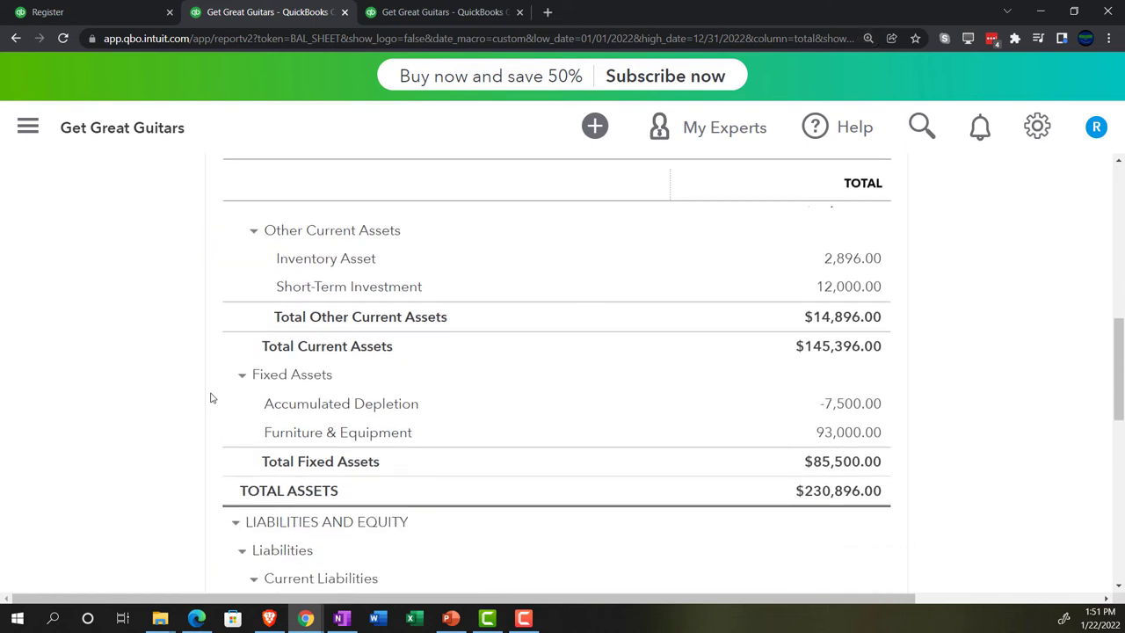
Step: Open the transaction detail behind the Furniture & Equipment balance, review it, and return to the Balance Sheet
{"action": "left_click", "coordinate": [831, 434]}
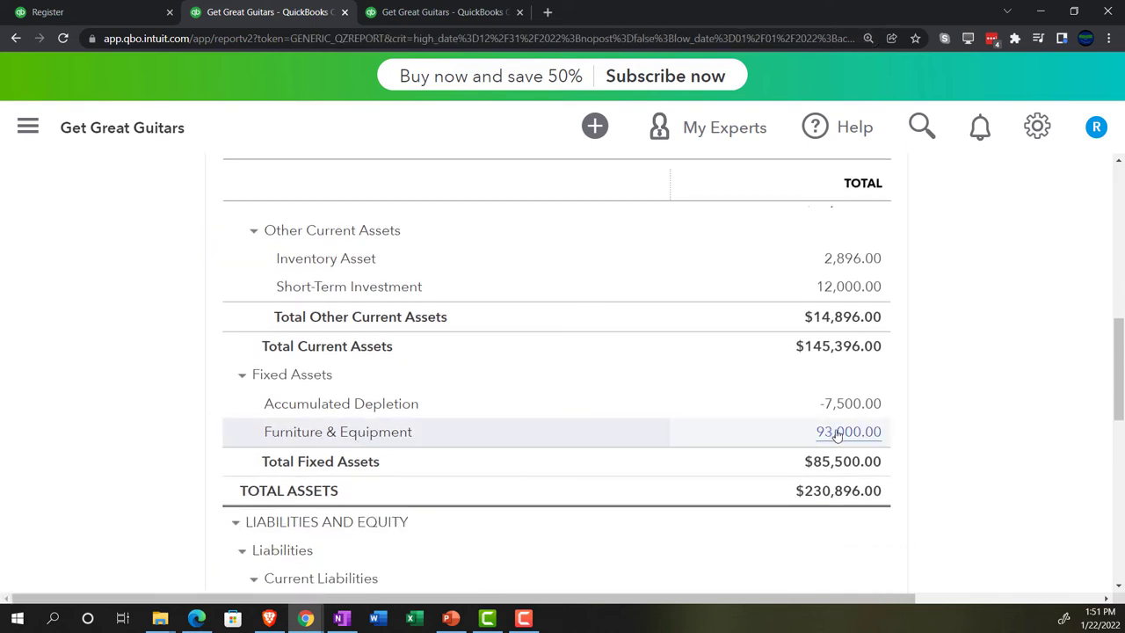
{"action": "scroll", "coordinate": [839, 436], "scroll_direction": "down", "scroll_amount": 4}
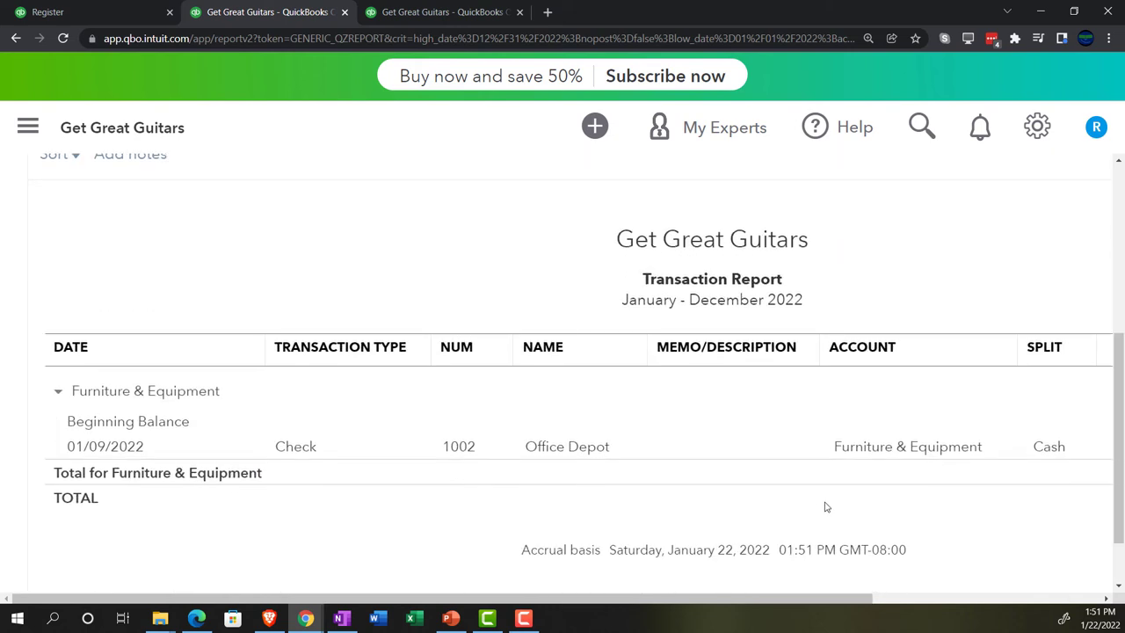
{"action": "left_click_drag", "start_coordinate": [819, 600], "coordinate": [715, 607]}
{"action": "scroll", "coordinate": [352, 482], "scroll_direction": "up", "scroll_amount": 5}
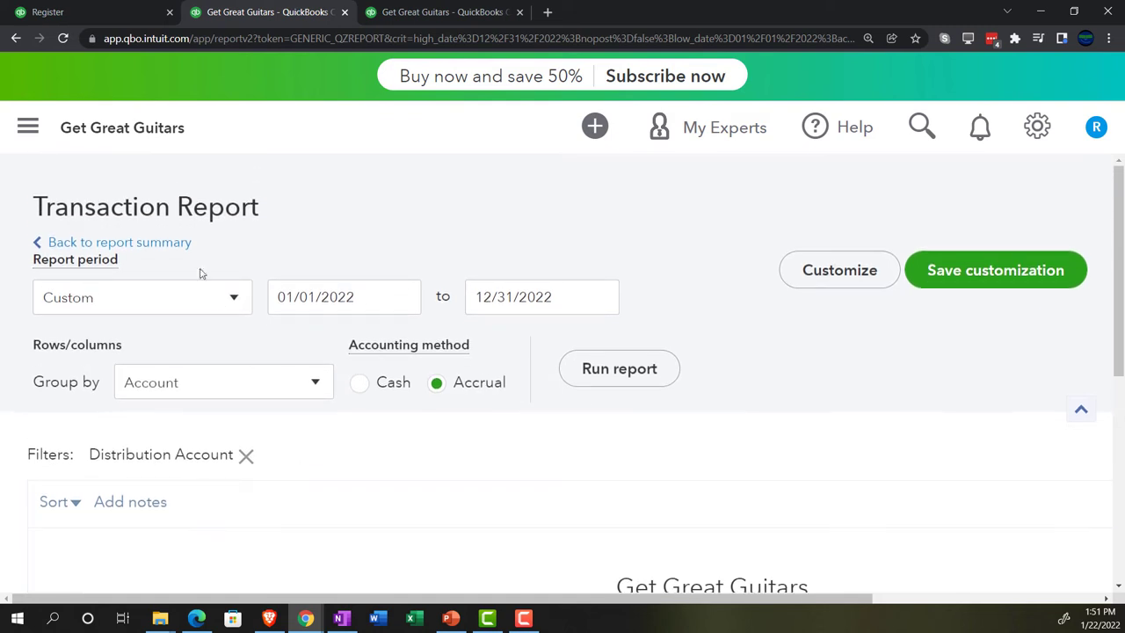
{"action": "left_click", "coordinate": [180, 244]}
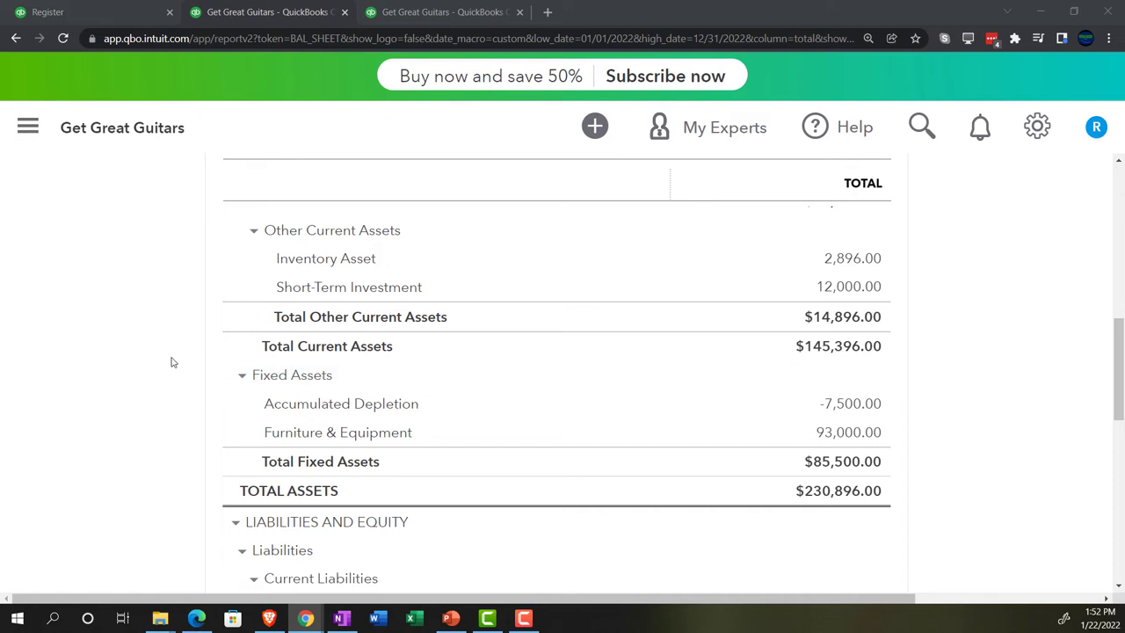
Step: Go back to the Cash register and date the new check 01/11/2022
{"action": "left_click", "coordinate": [112, 10]}
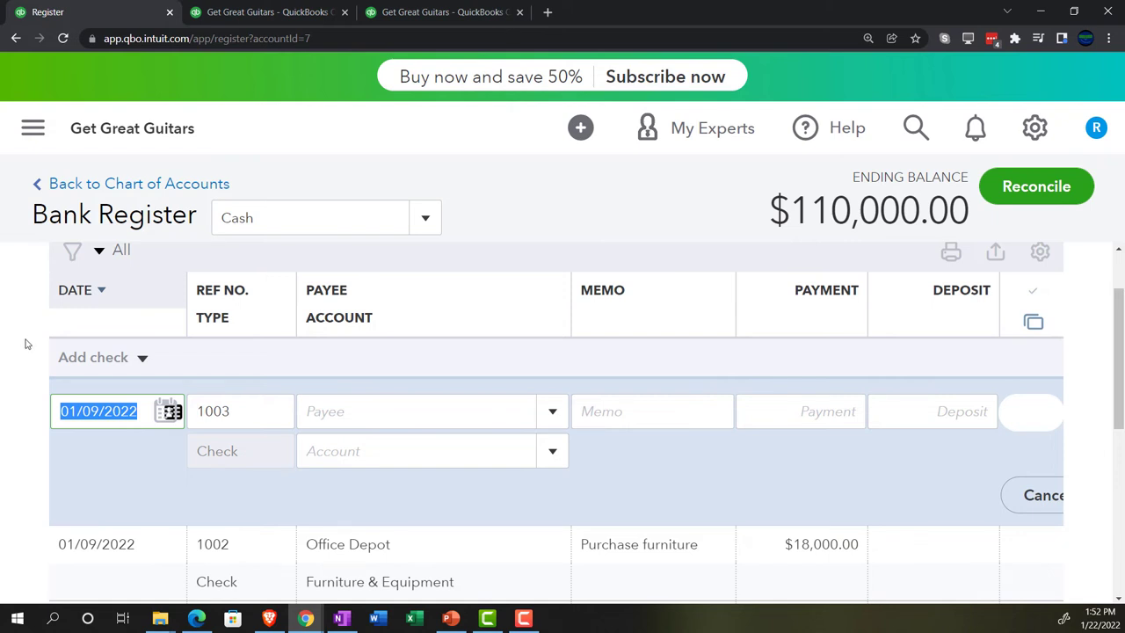
{"action": "key", "text": "plus"}
{"action": "key", "text": "plus"}
{"action": "key", "text": "Tab"}
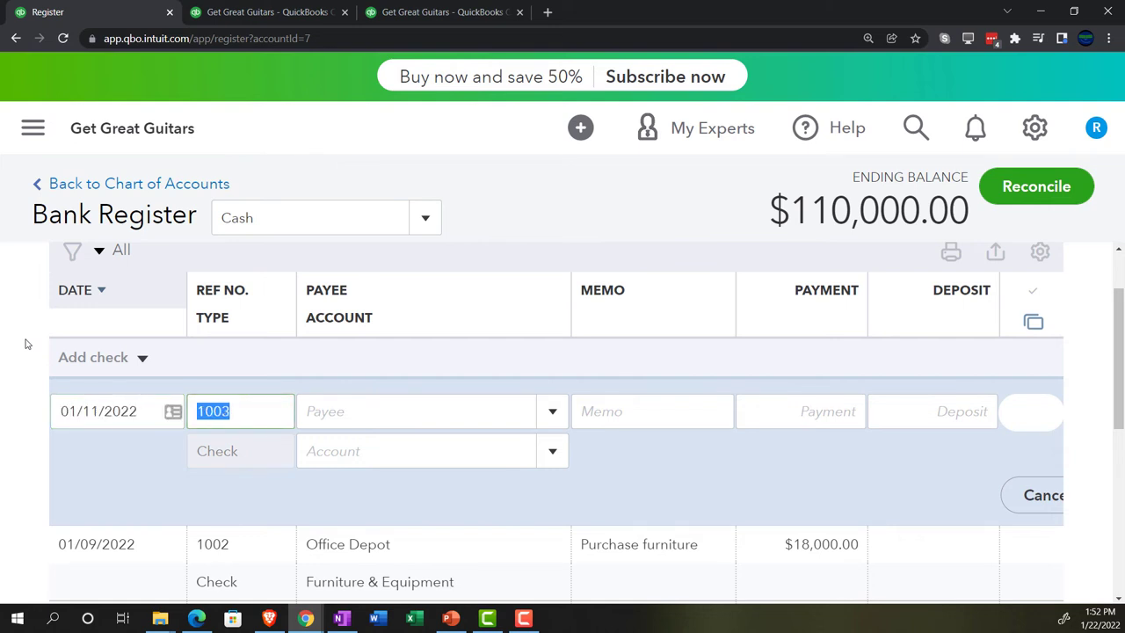
Step: Enter Amazon as the payee of check 1003 and save it as a new vendor
{"action": "key", "text": "Tab"}
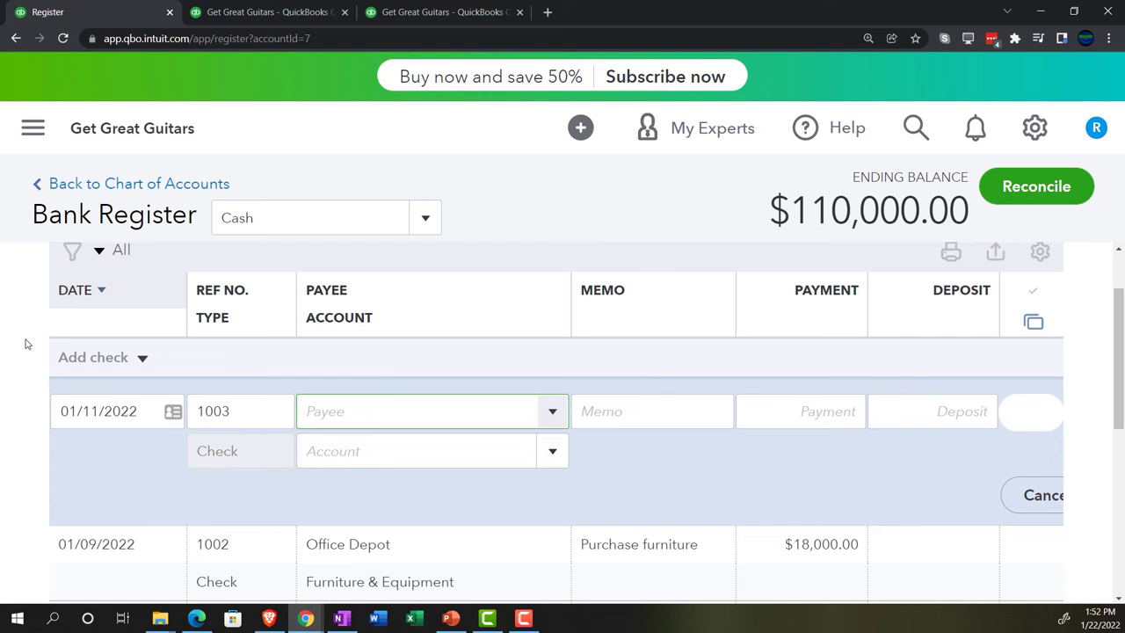
{"action": "type", "text": "Amazon"}
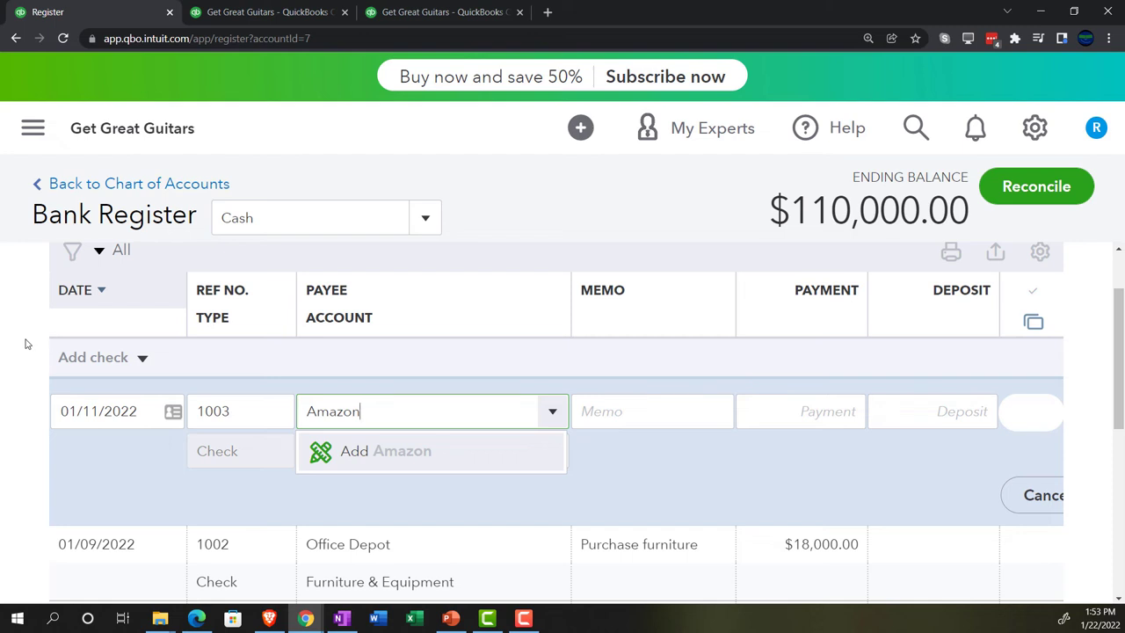
{"action": "key", "text": "Return"}
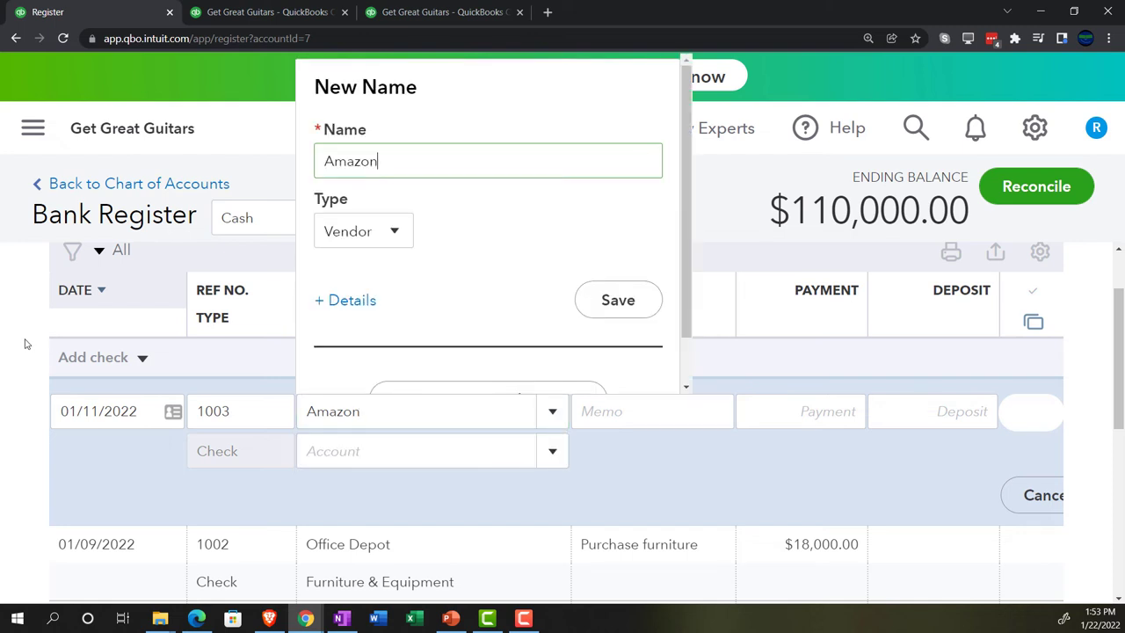
{"action": "left_click", "coordinate": [606, 301]}
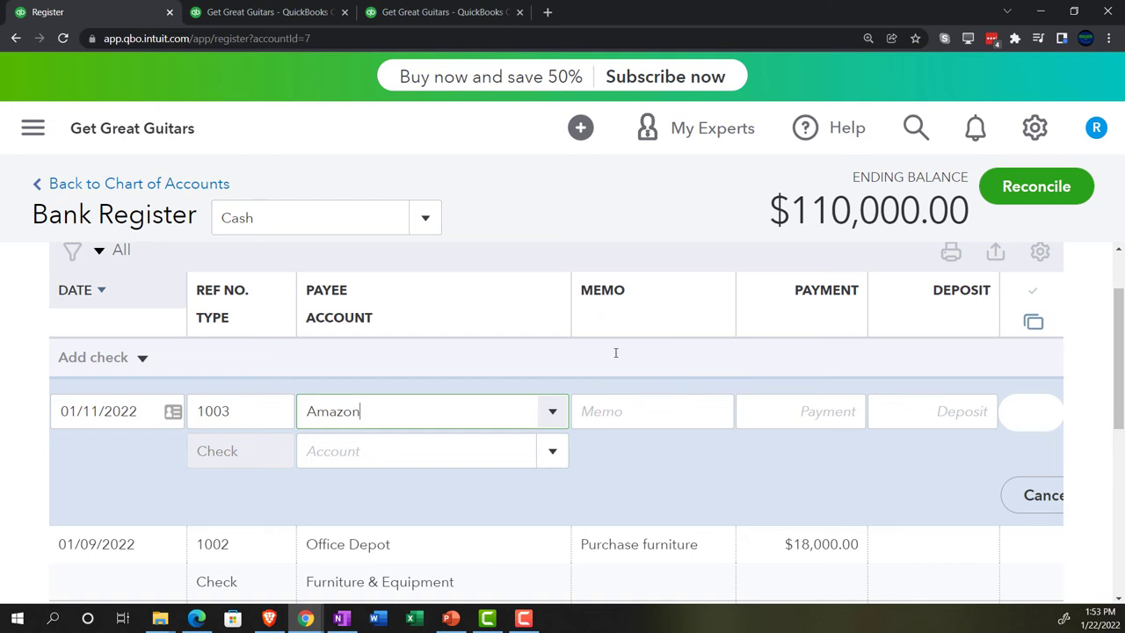
Step: Give the Amazon check the memo "Purchase fixed assets" and a payment amount of 7000
{"action": "left_click", "coordinate": [611, 404]}
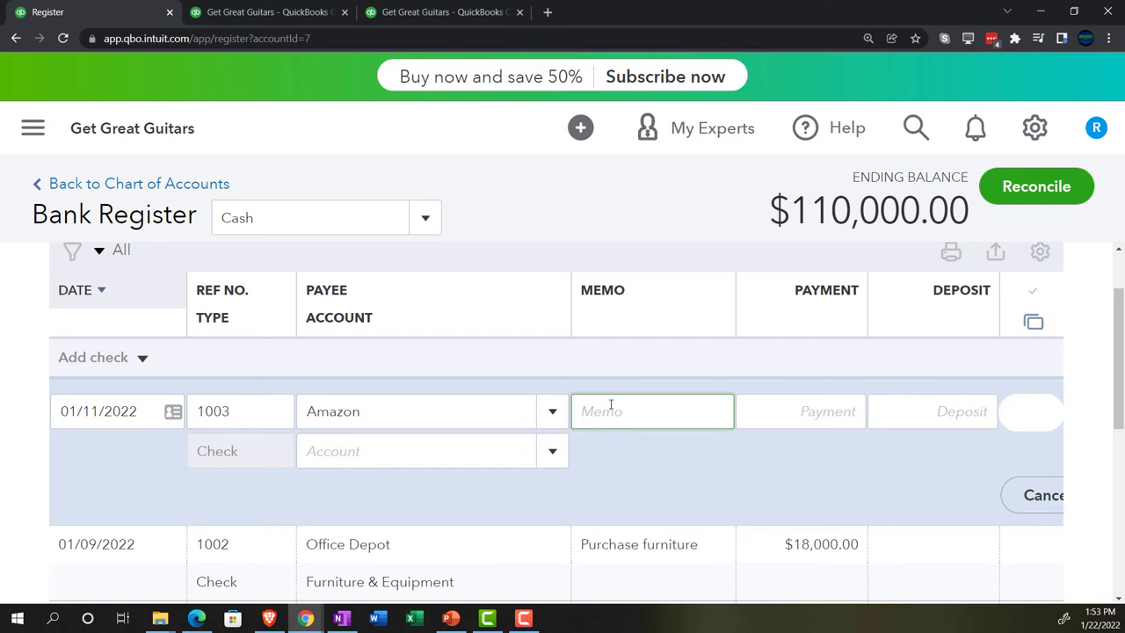
{"action": "type", "text": "Purchase fixed assets"}
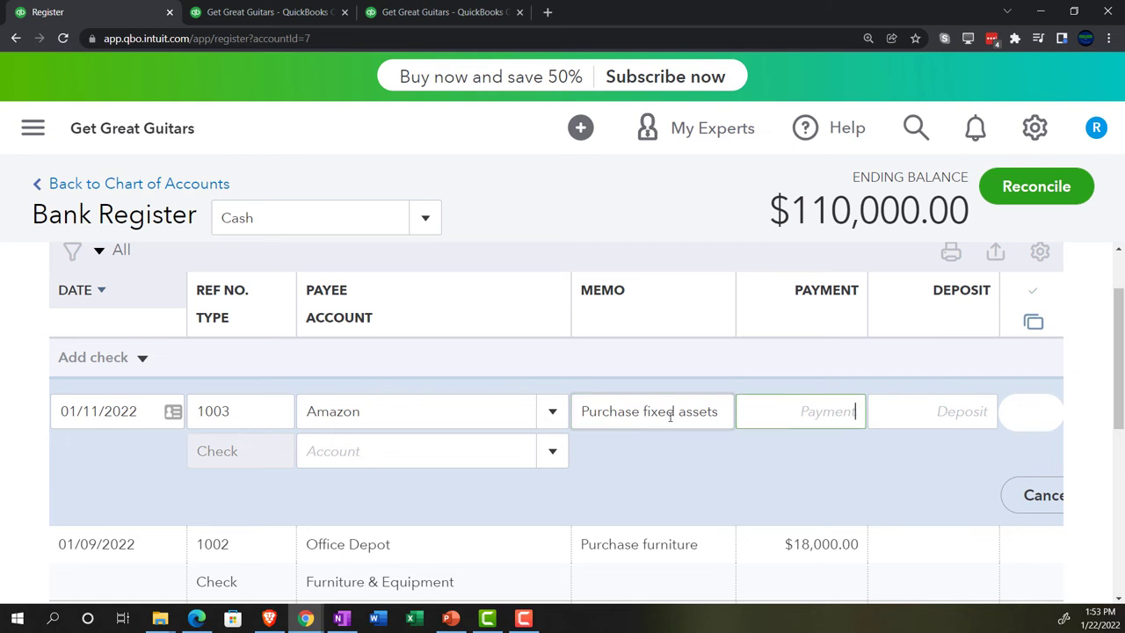
{"action": "type", "text": "7000"}
{"action": "key", "text": "Tab"}
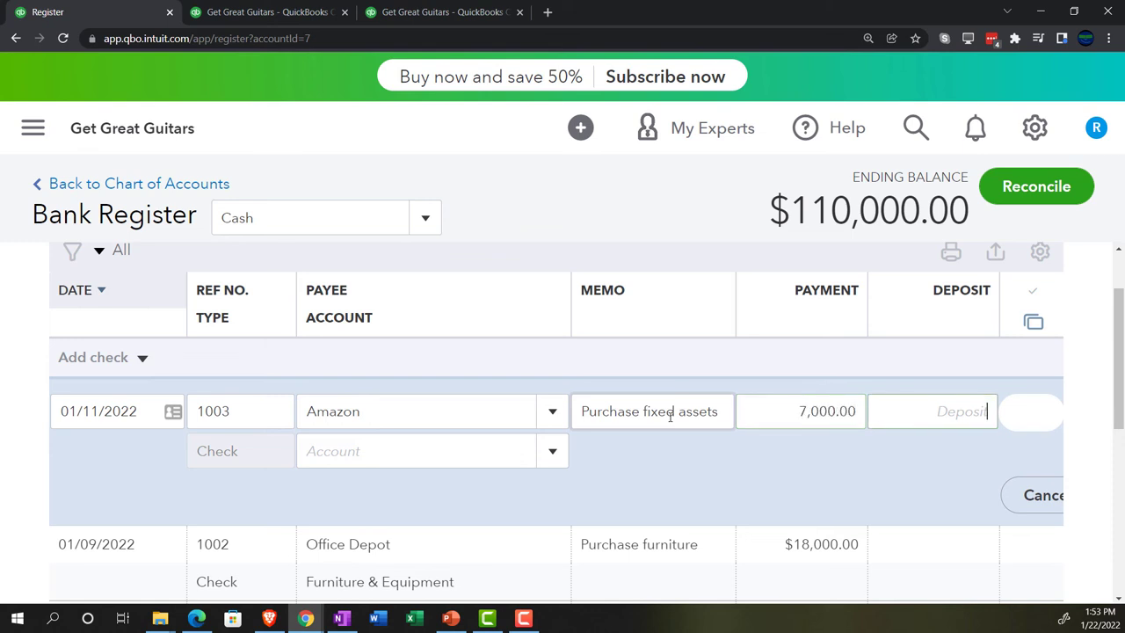
Step: Assign the Amazon check to the Furniture & Equipment fixed asset account and try to save the transaction
{"action": "key", "text": "Tab"}
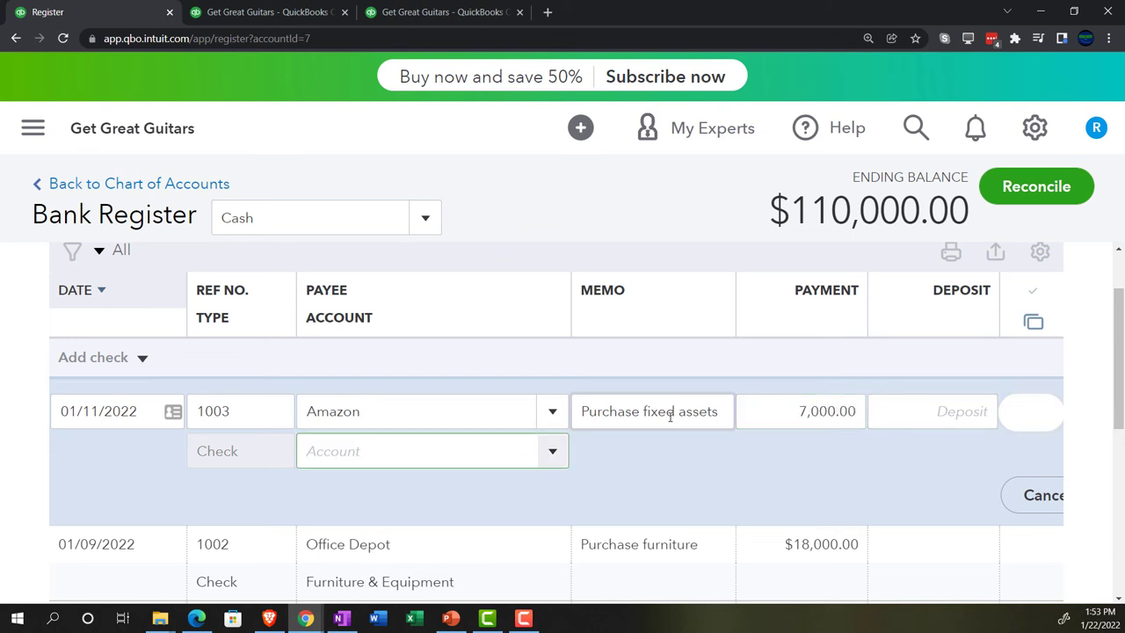
{"action": "type", "text": "Fur"}
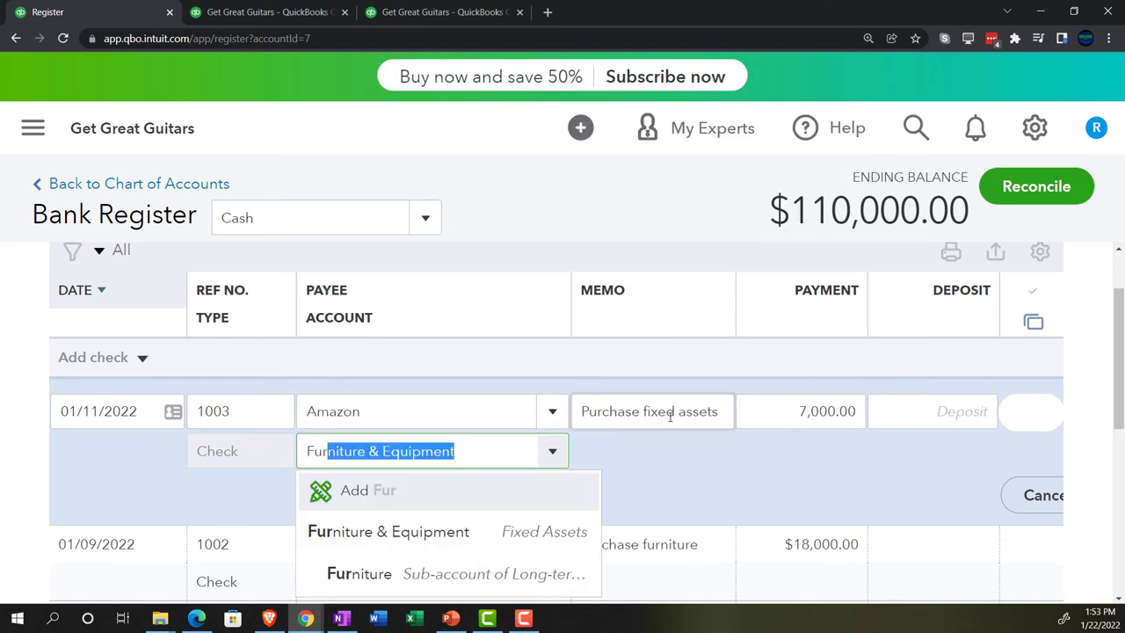
{"action": "key", "text": "BackSpace"}
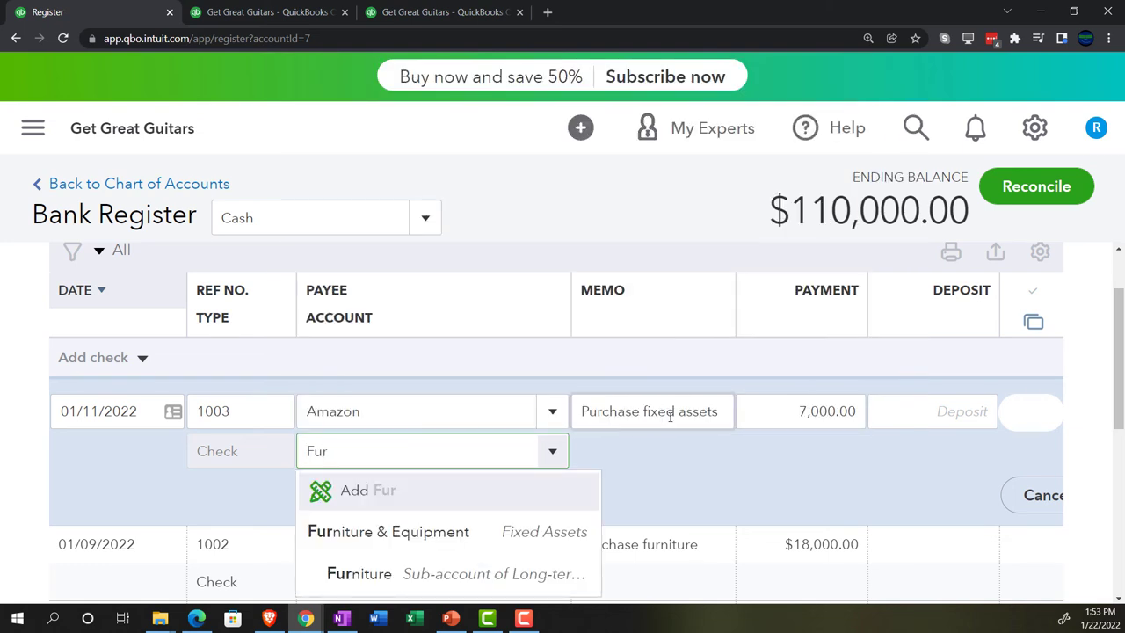
{"action": "left_click", "coordinate": [435, 532]}
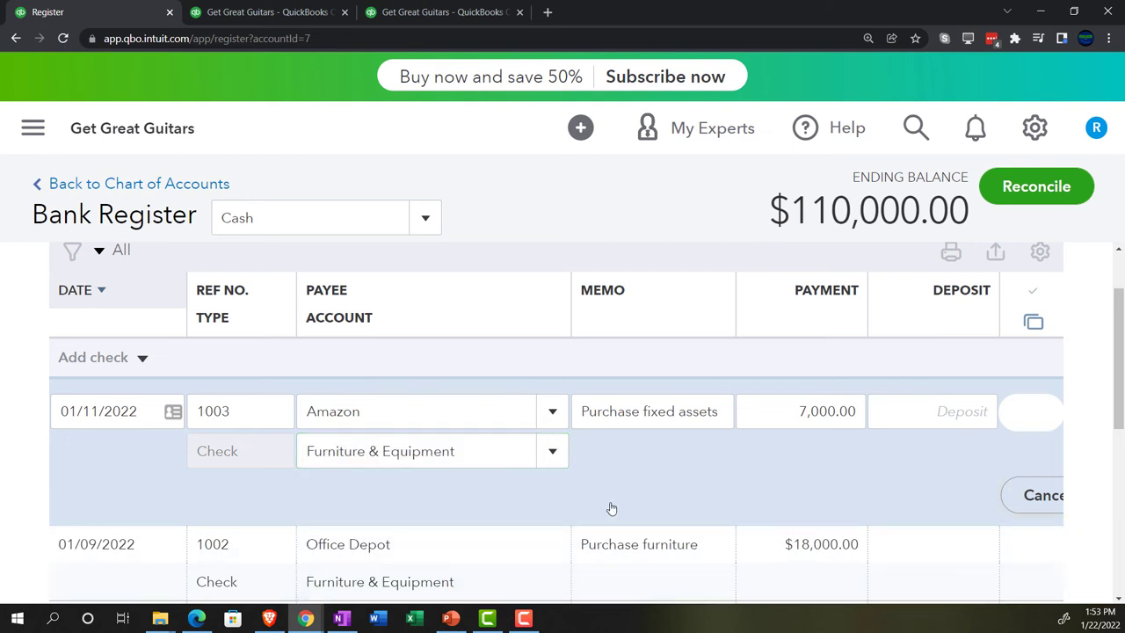
{"action": "key", "text": "ctrl+minus"}
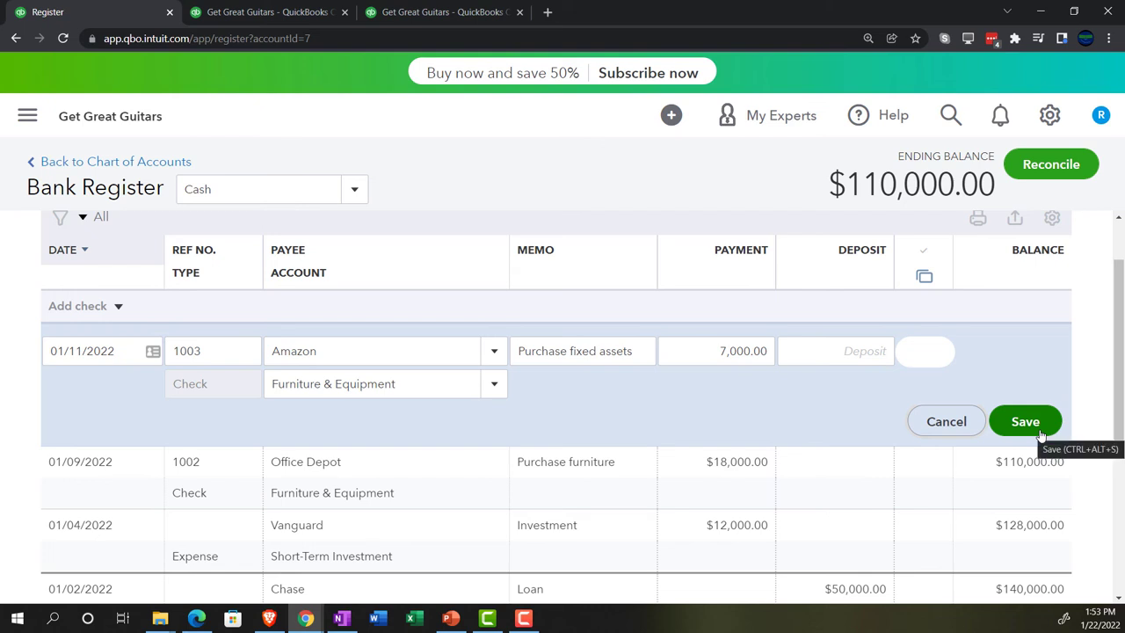
{"action": "left_click", "coordinate": [1025, 422]}
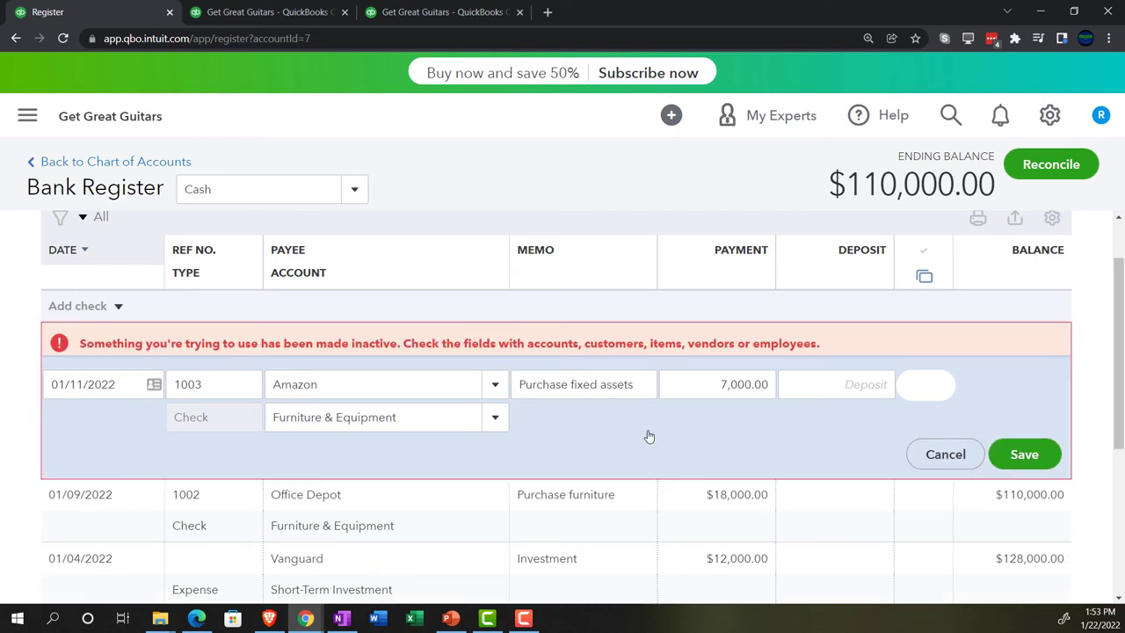
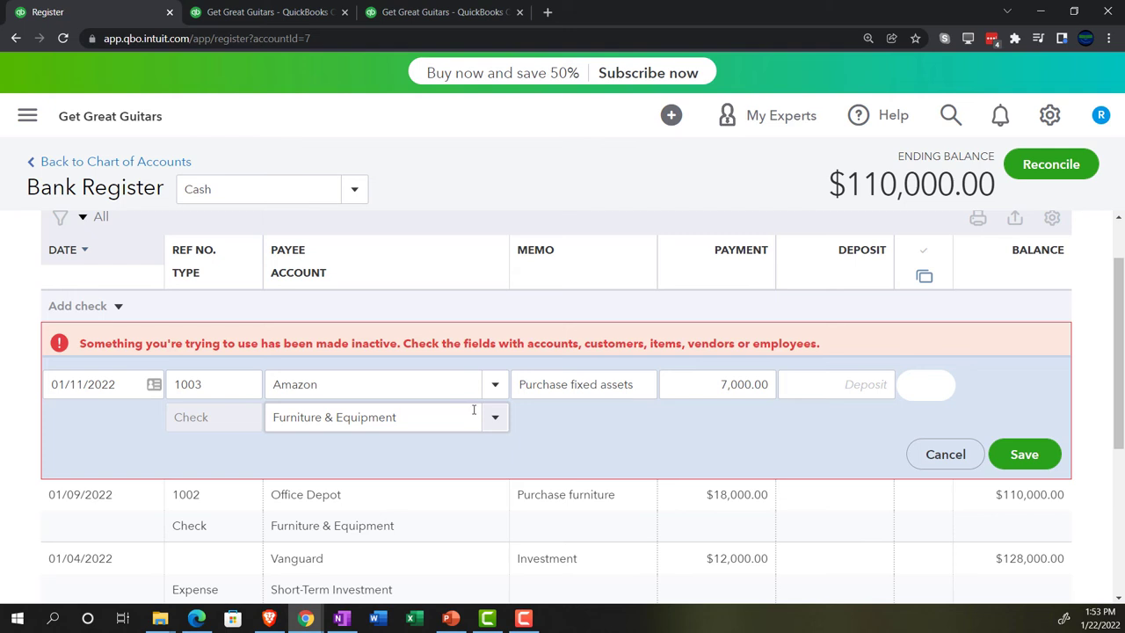
Step: Reselect the Furniture & Equipment fixed asset account for Amazon check 1003 and save the transaction
{"action": "left_click", "coordinate": [496, 422]}
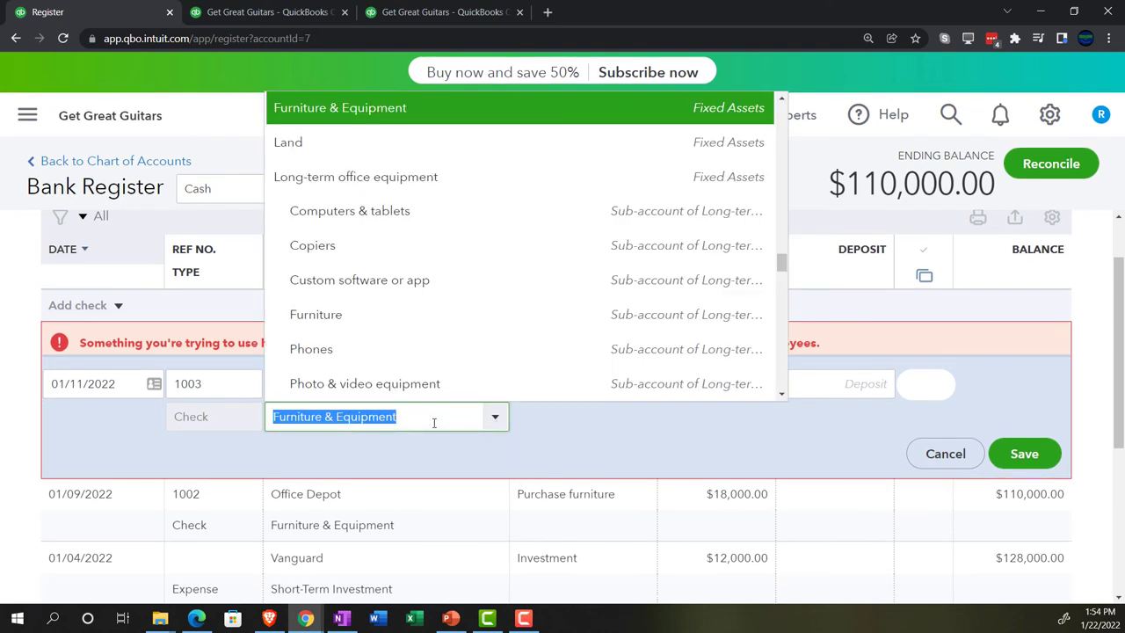
{"action": "type", "text": "furn"}
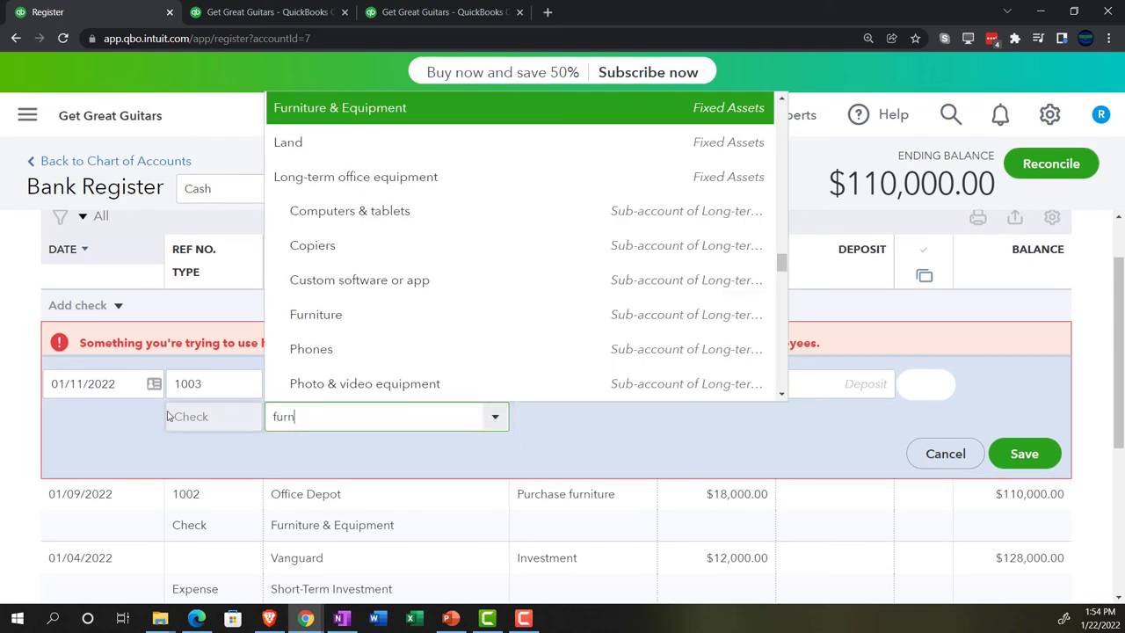
{"action": "key", "text": "BackSpace"}
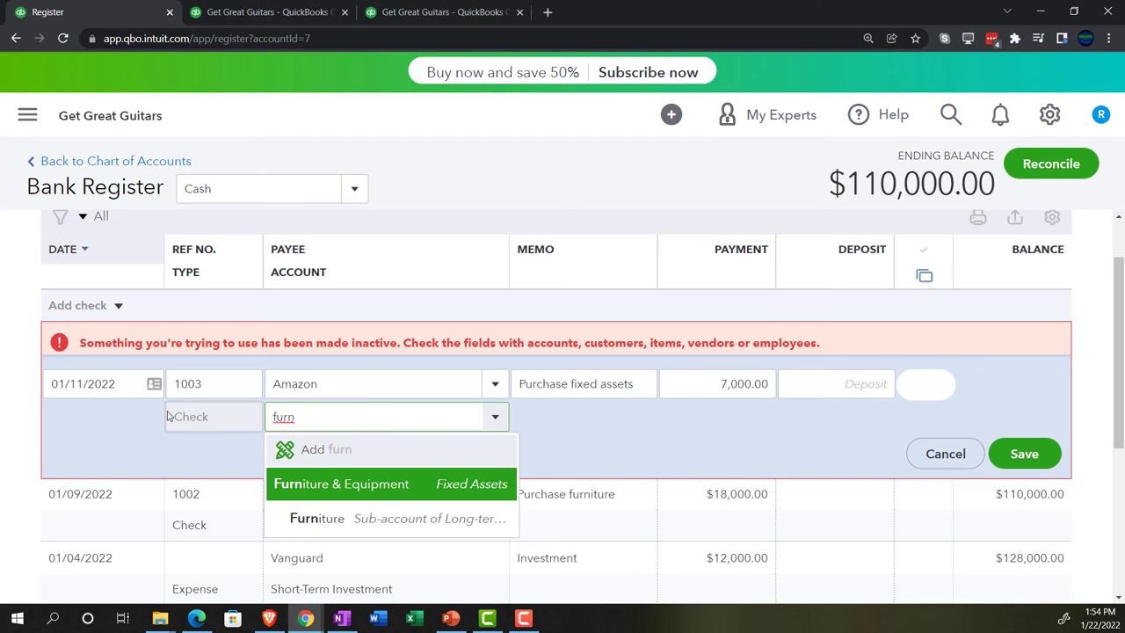
{"action": "left_click", "coordinate": [309, 485]}
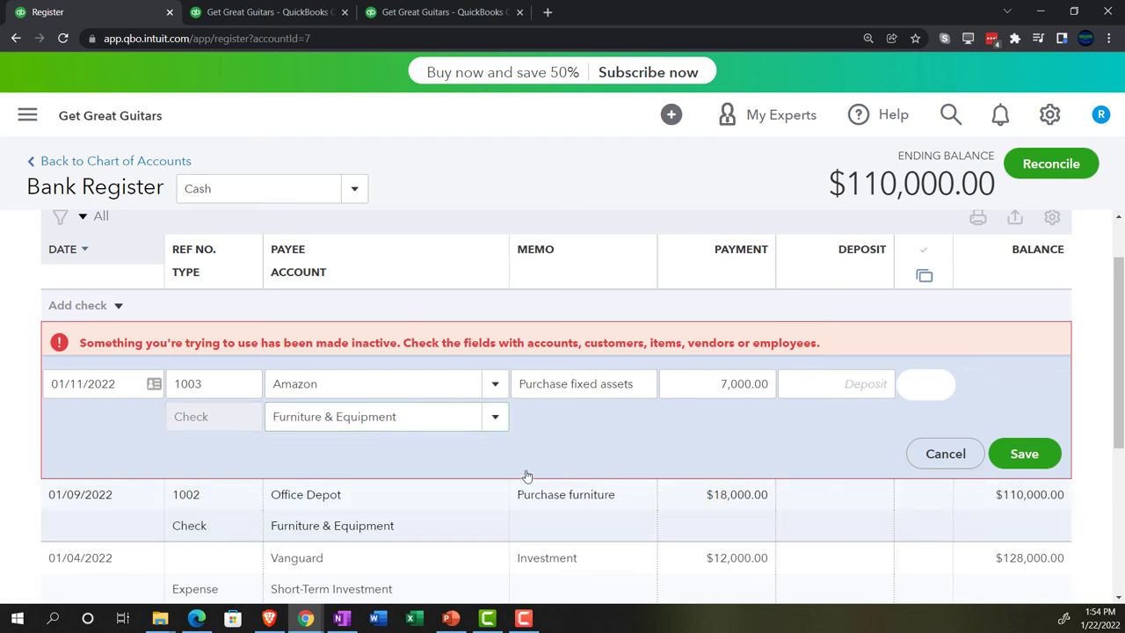
{"action": "left_click", "coordinate": [1013, 458]}
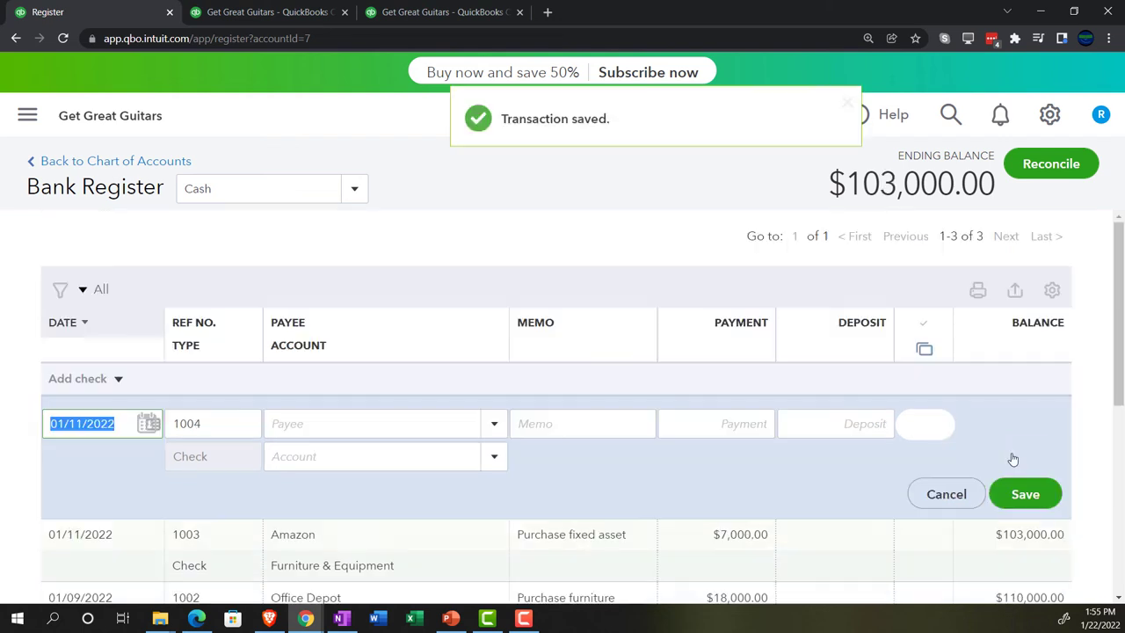
{"action": "scroll", "coordinate": [1013, 459], "scroll_direction": "down", "scroll_amount": 1}
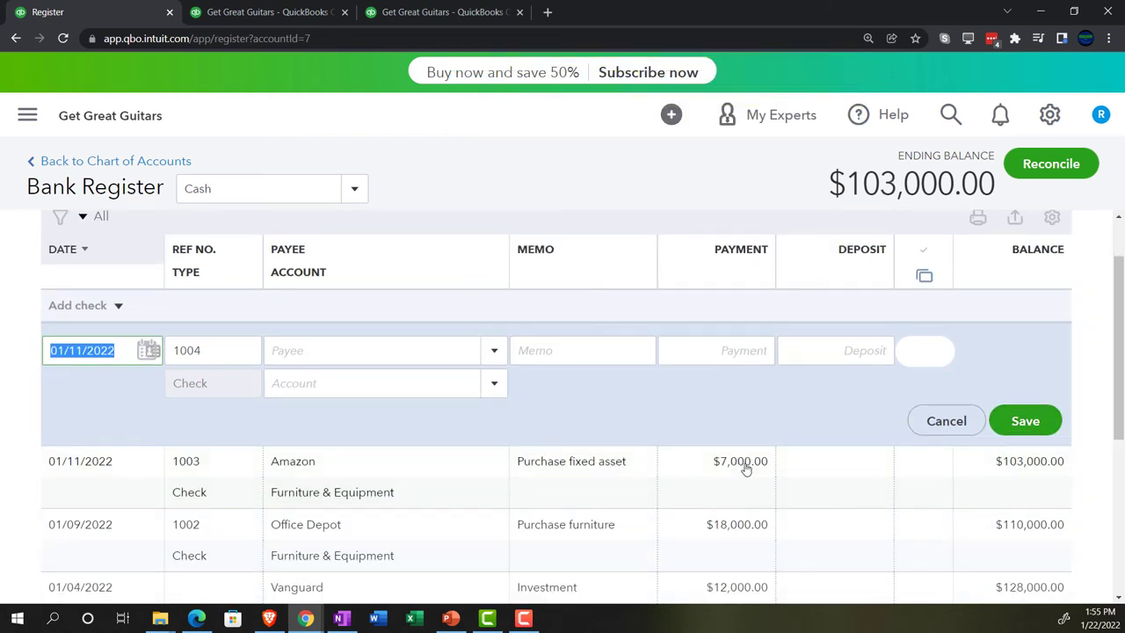
Step: Rerun the 2022 balance sheet report and check the Cash balance under Bank Accounts
{"action": "left_click", "coordinate": [295, 15]}
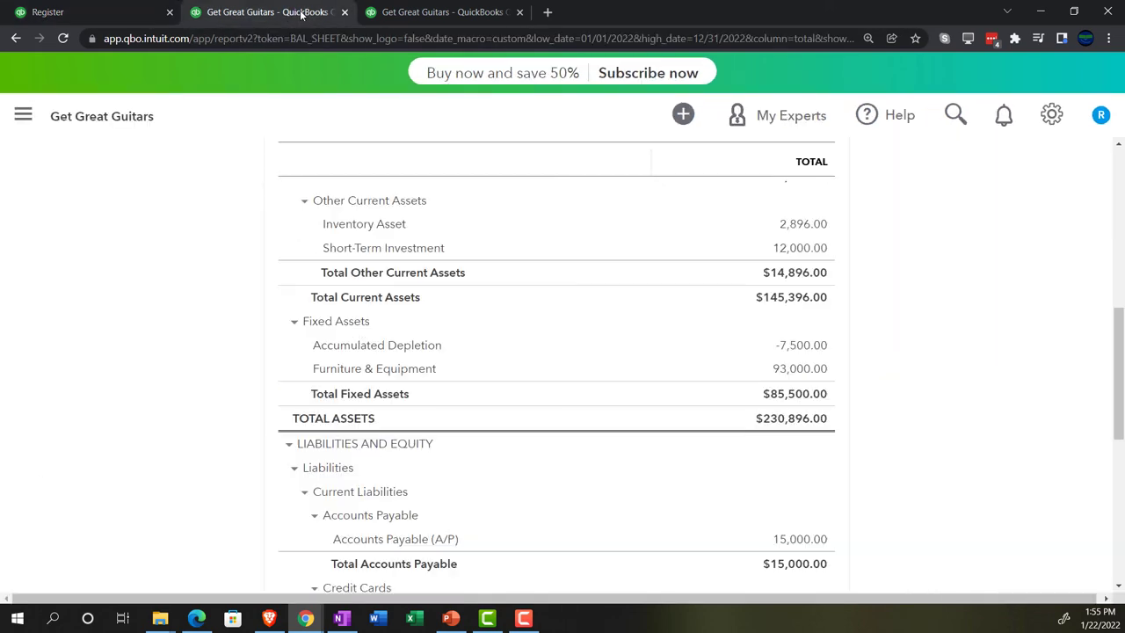
{"action": "scroll", "coordinate": [194, 379], "scroll_direction": "up", "scroll_amount": 5}
{"action": "scroll", "coordinate": [256, 396], "scroll_direction": "up", "scroll_amount": 3}
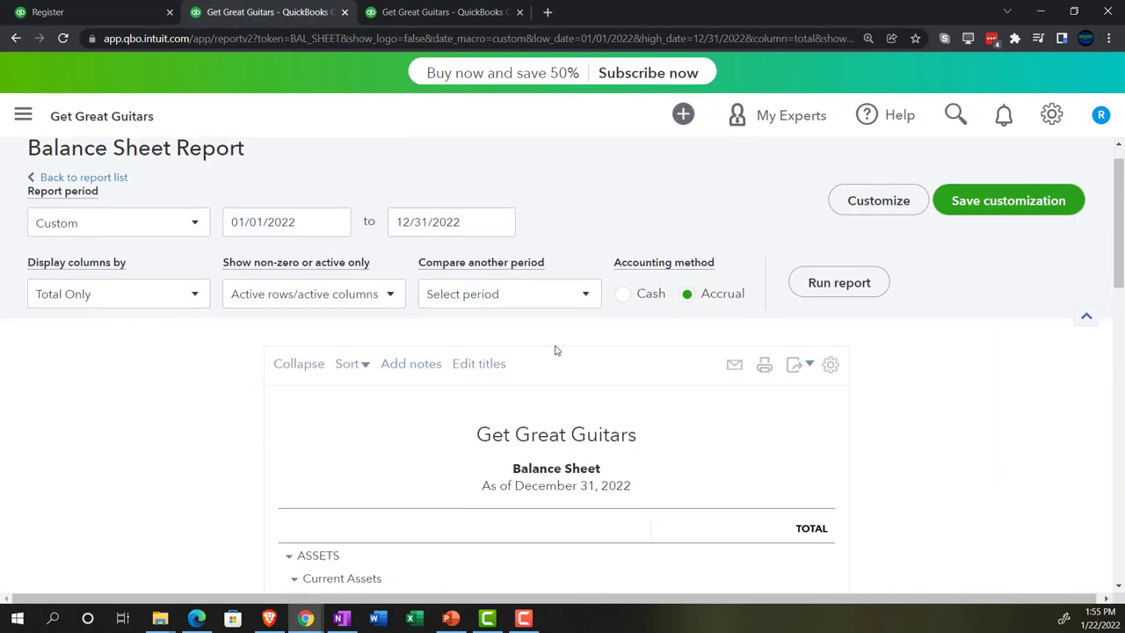
{"action": "left_click", "coordinate": [844, 296]}
{"action": "scroll", "coordinate": [290, 449], "scroll_direction": "down", "scroll_amount": 3}
{"action": "key", "text": "ctrl+plus"}
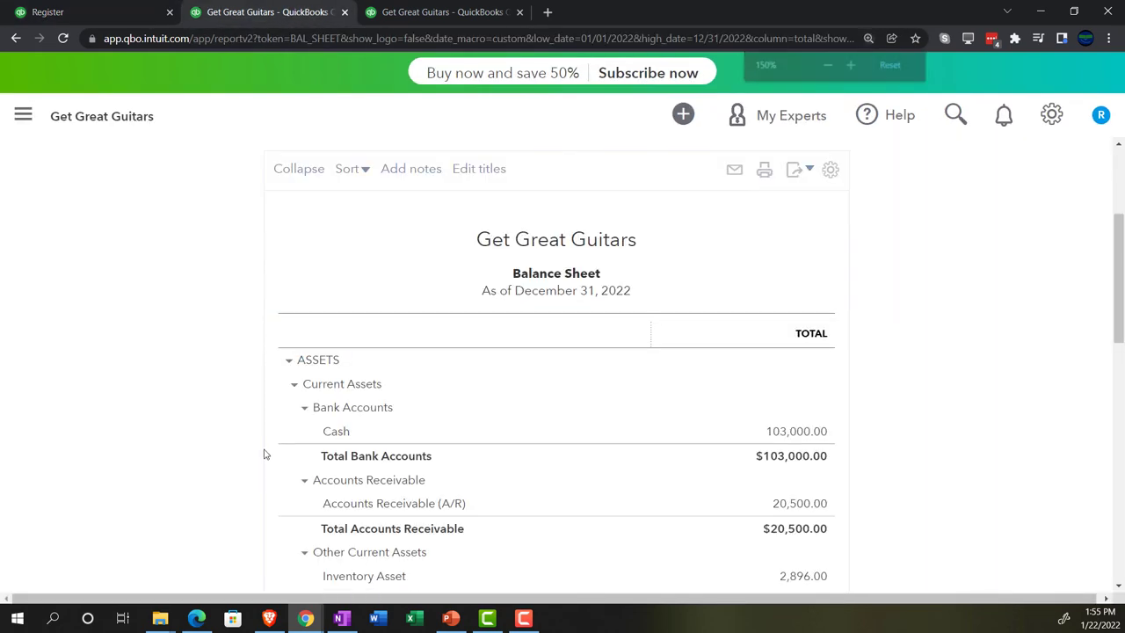
{"action": "key", "text": "ctrl+plus"}
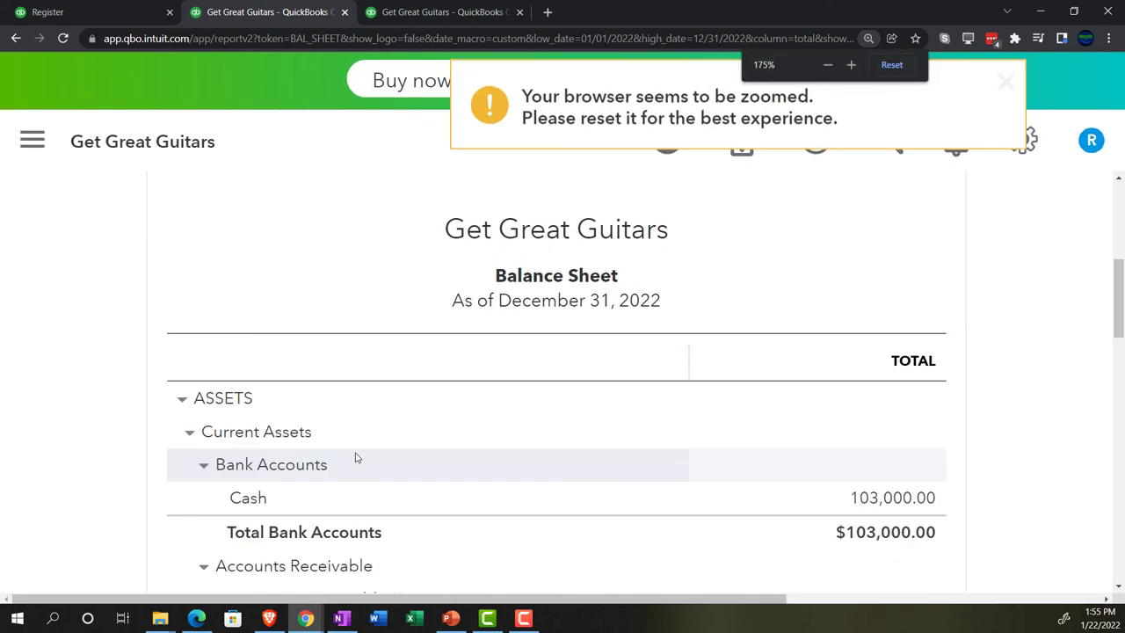
{"action": "scroll", "coordinate": [537, 466], "scroll_direction": "down", "scroll_amount": 1}
Step: Open the Cash transaction detail from the balance sheet, inspect Amazon check 1003, and close it without changes
{"action": "left_click", "coordinate": [892, 424]}
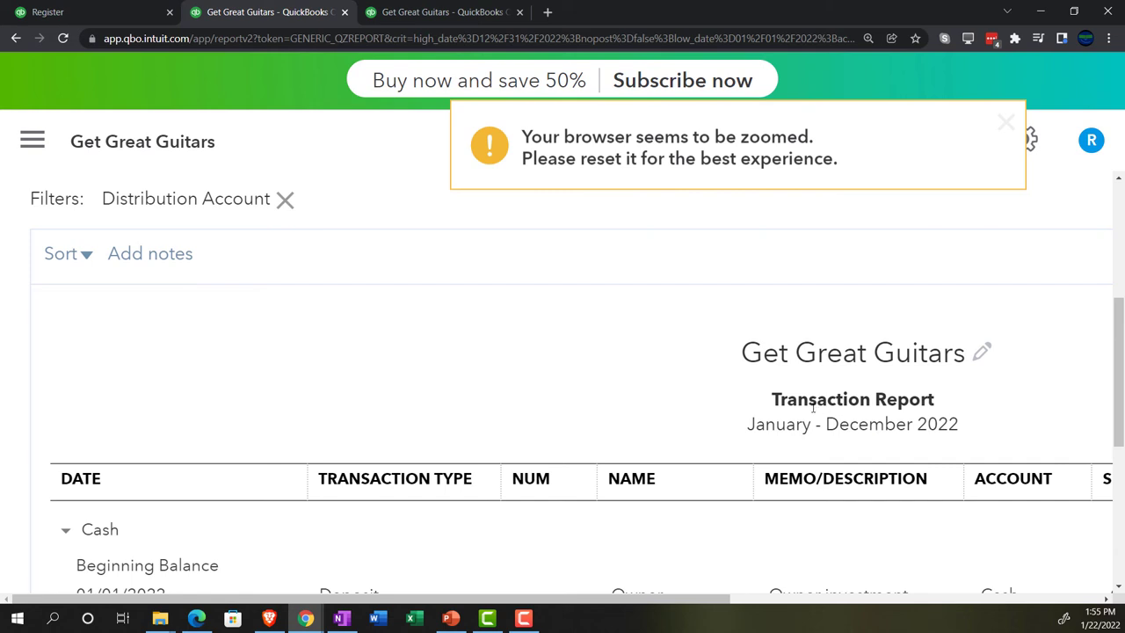
{"action": "key", "text": "ctrl+minus"}
{"action": "scroll", "coordinate": [802, 406], "scroll_direction": "down", "scroll_amount": 1}
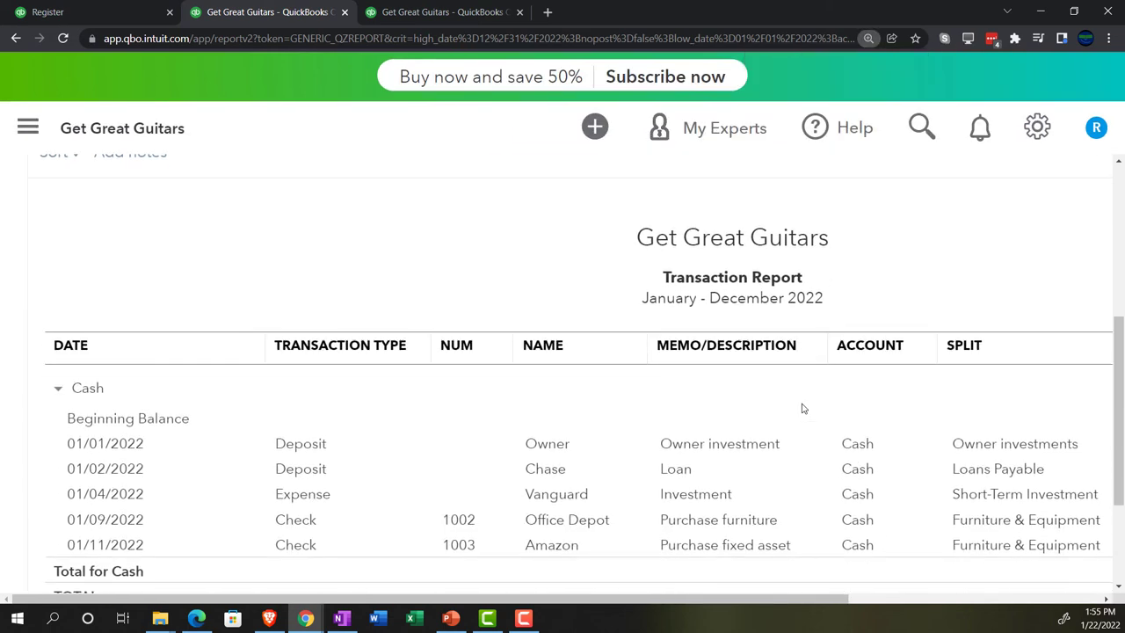
{"action": "key", "text": "ctrl+minus"}
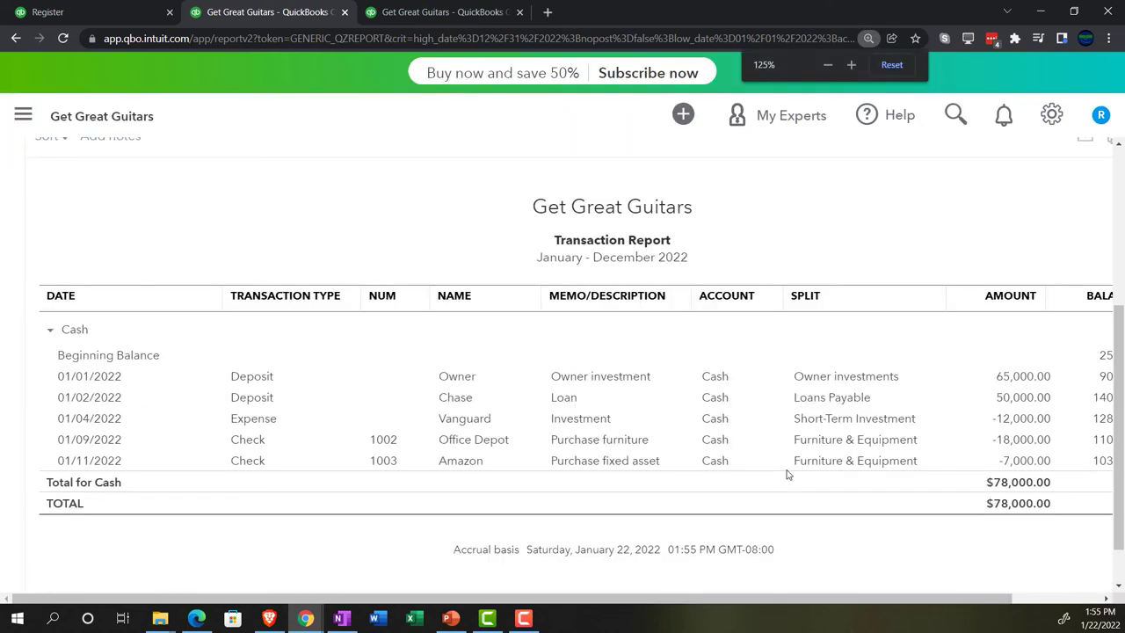
{"action": "left_click", "coordinate": [1019, 470]}
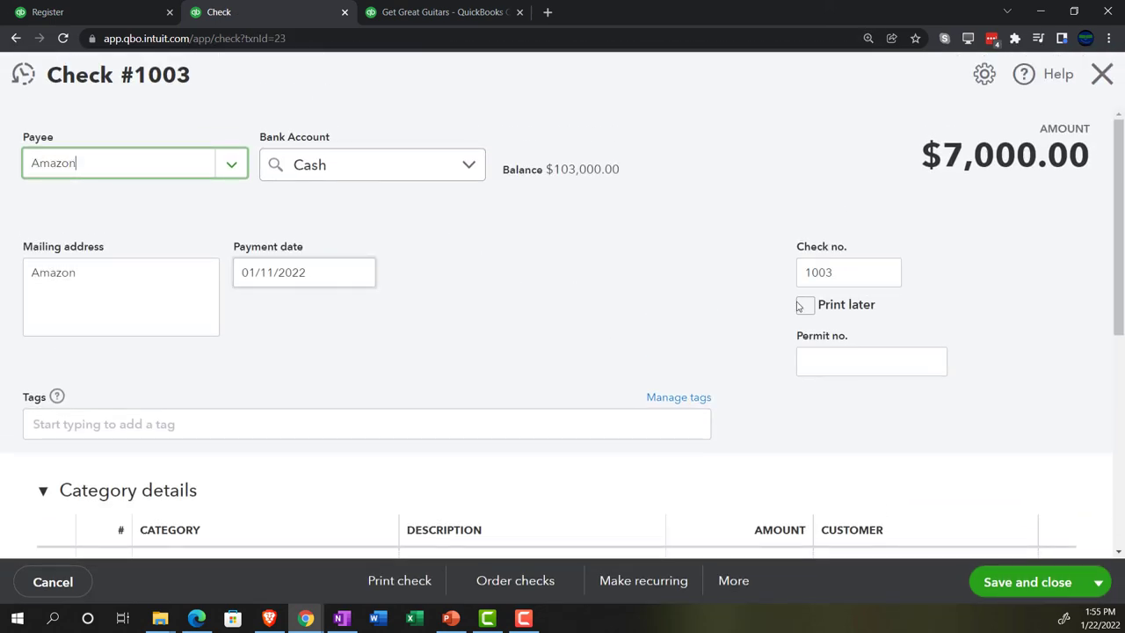
{"action": "scroll", "coordinate": [835, 316], "scroll_direction": "down", "scroll_amount": 2}
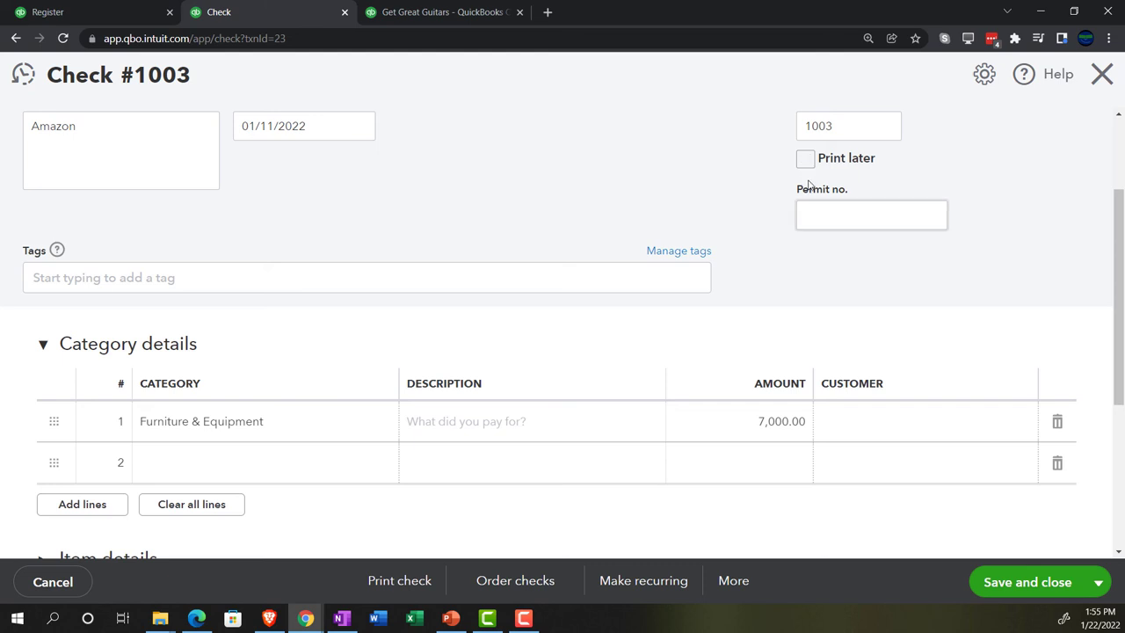
{"action": "left_click", "coordinate": [1103, 75]}
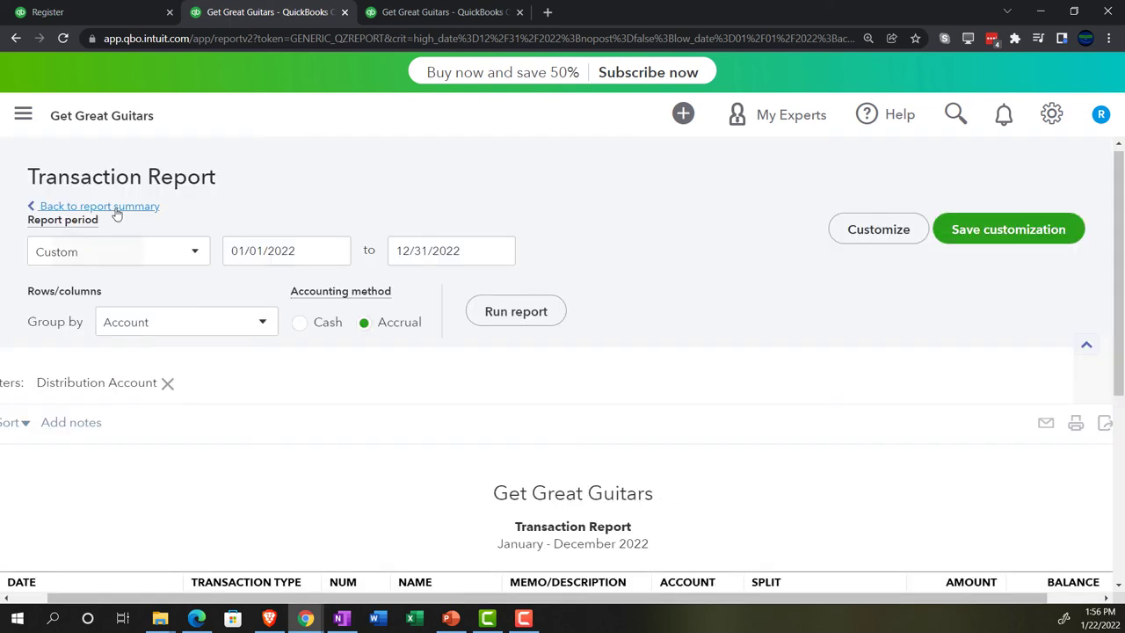
Step: Return to the balance sheet and examine the Furniture & Equipment line under Fixed Assets
{"action": "left_click", "coordinate": [114, 212]}
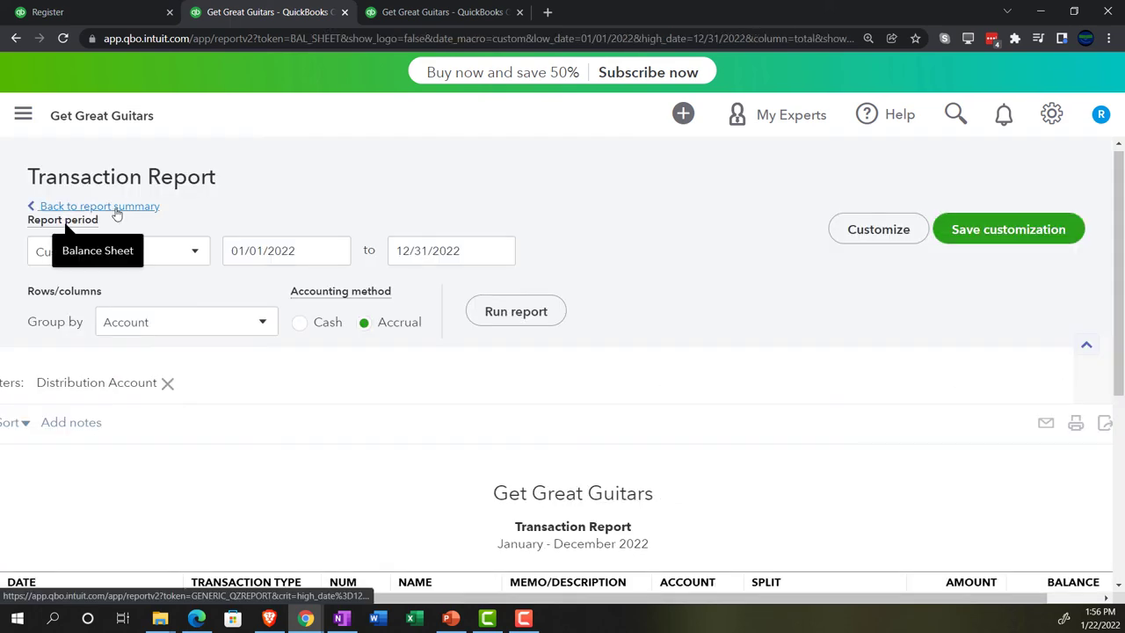
{"action": "key", "text": "ctrl+plus"}
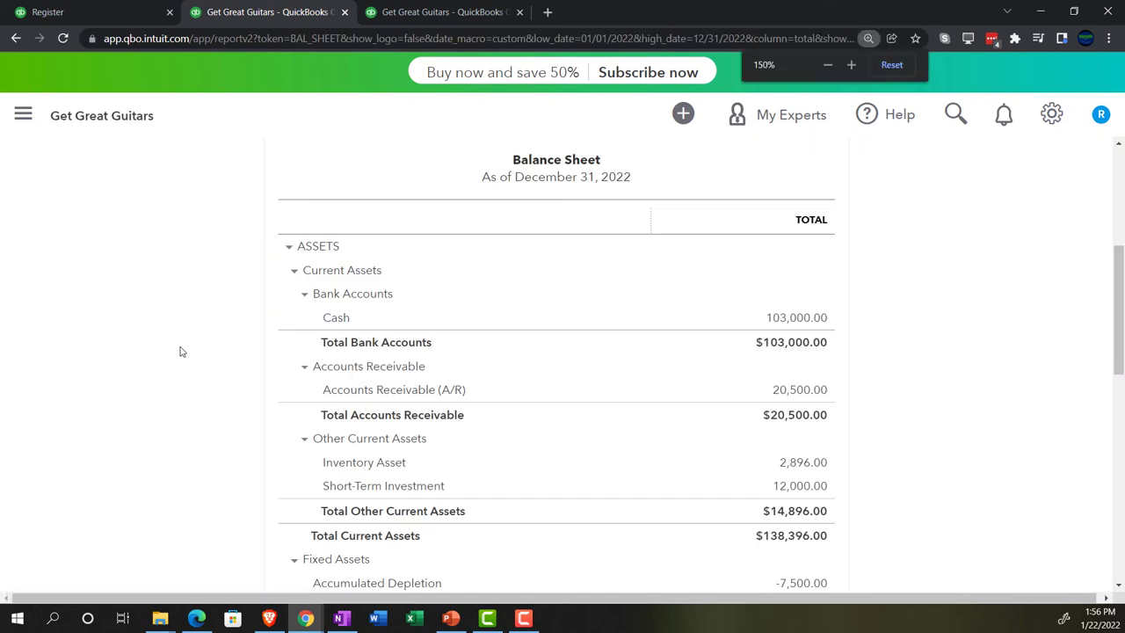
{"action": "key", "text": "ctrl+plus"}
{"action": "scroll", "coordinate": [178, 355], "scroll_direction": "down", "scroll_amount": 4}
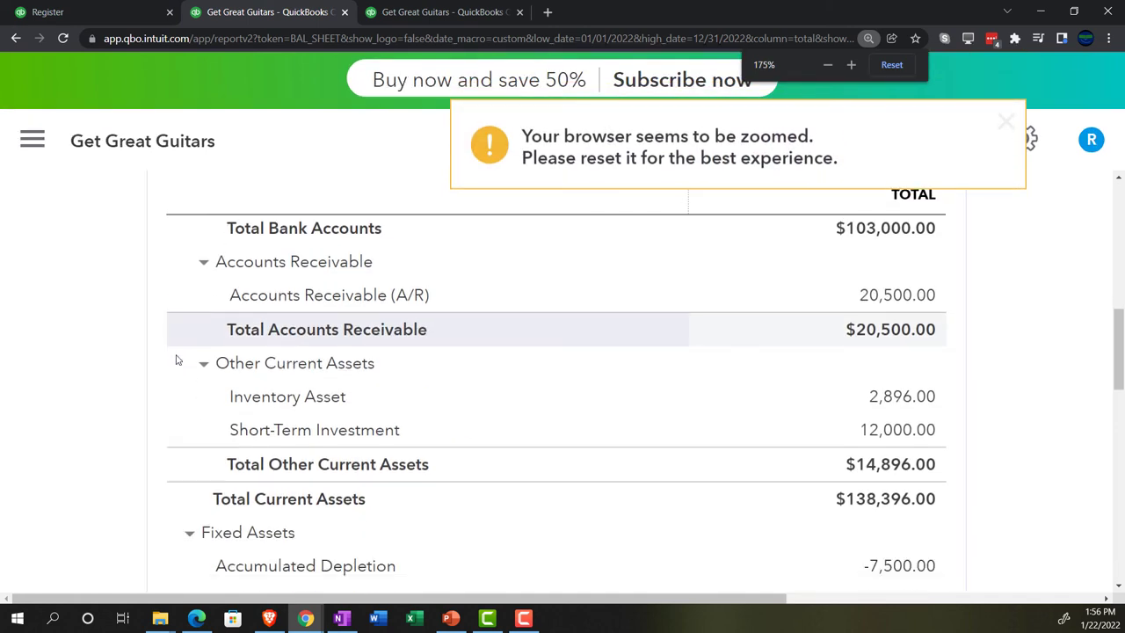
{"action": "scroll", "coordinate": [176, 358], "scroll_direction": "down", "scroll_amount": 1}
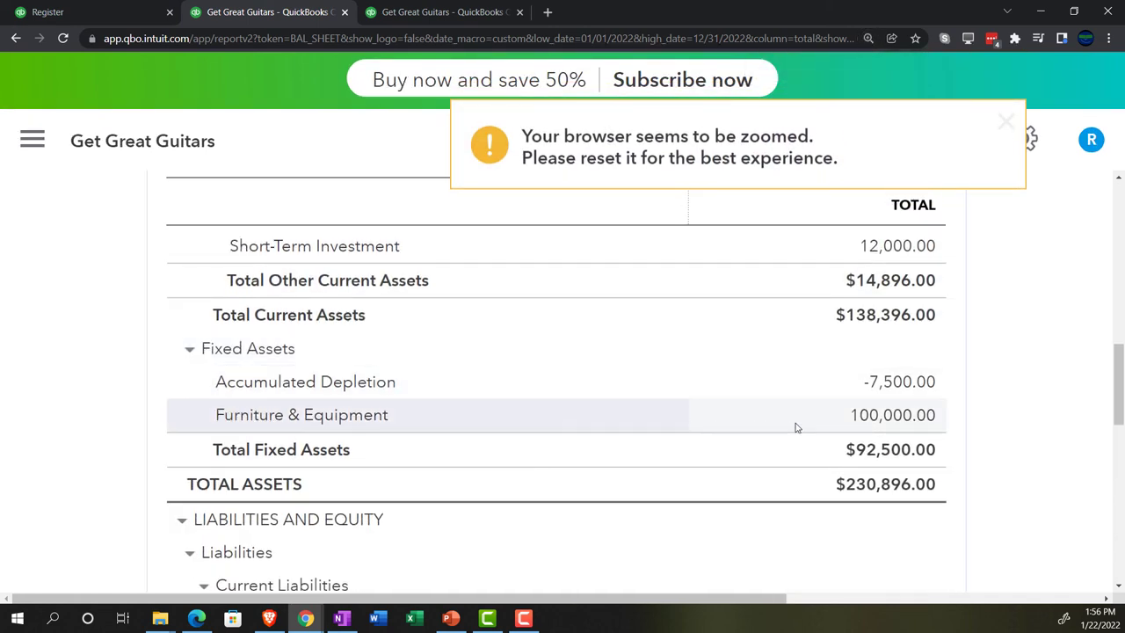
Step: Review the transaction detail behind the Furniture & Equipment balance, including amounts and running balances, and return to the balance sheet
{"action": "left_click", "coordinate": [880, 419]}
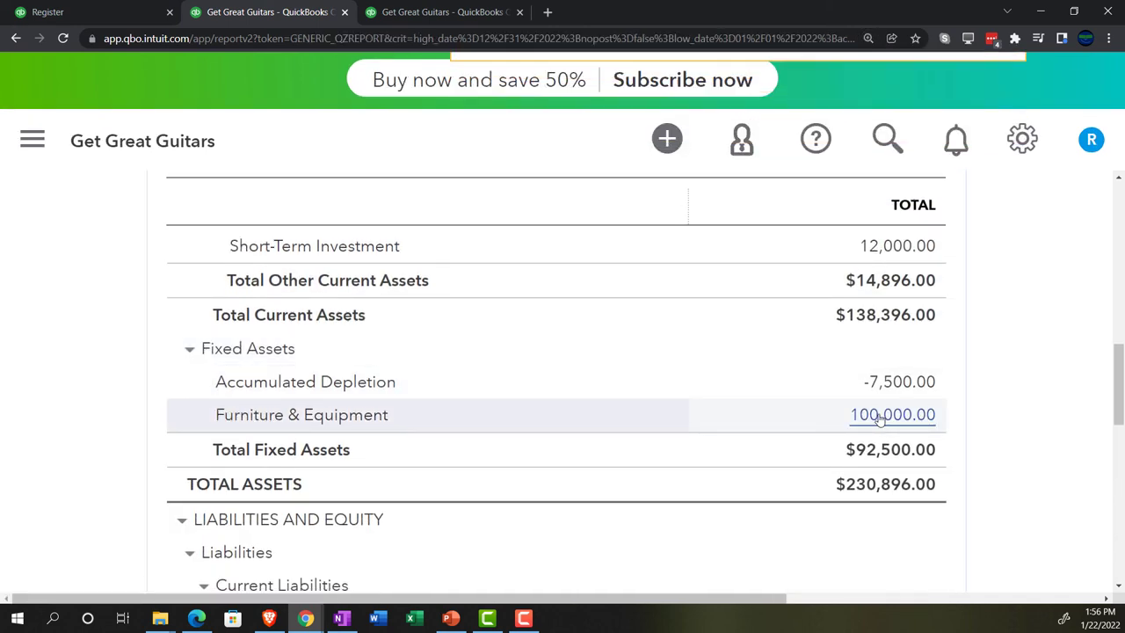
{"action": "key", "text": "ctrl+minus"}
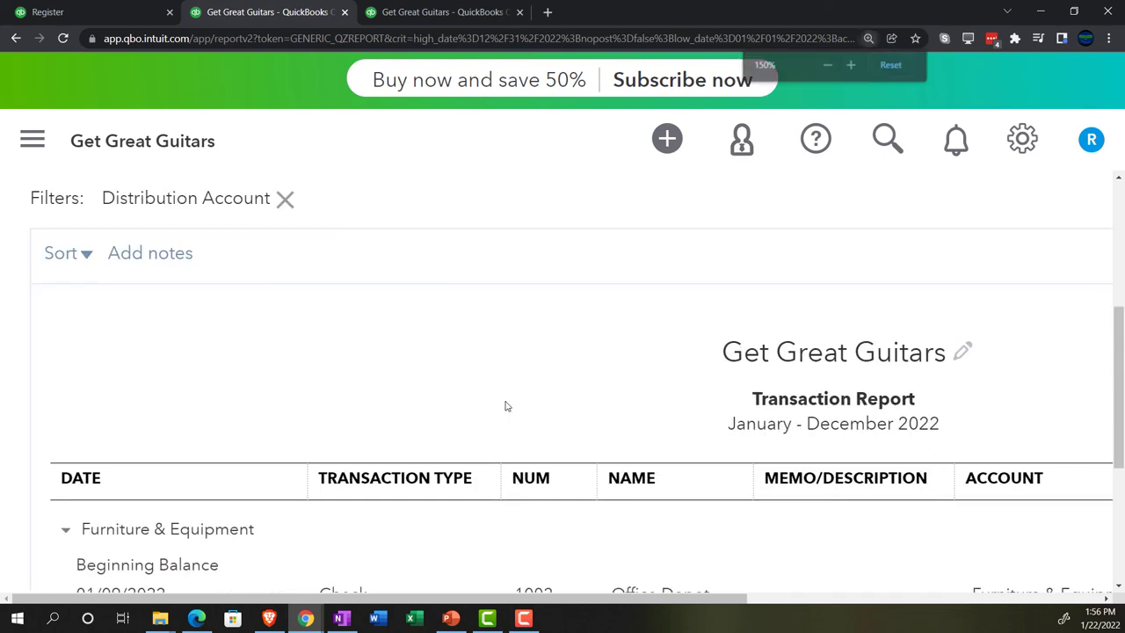
{"action": "key", "text": "ctrl+minus"}
{"action": "left_click_drag", "start_coordinate": [609, 605], "coordinate": [703, 605]}
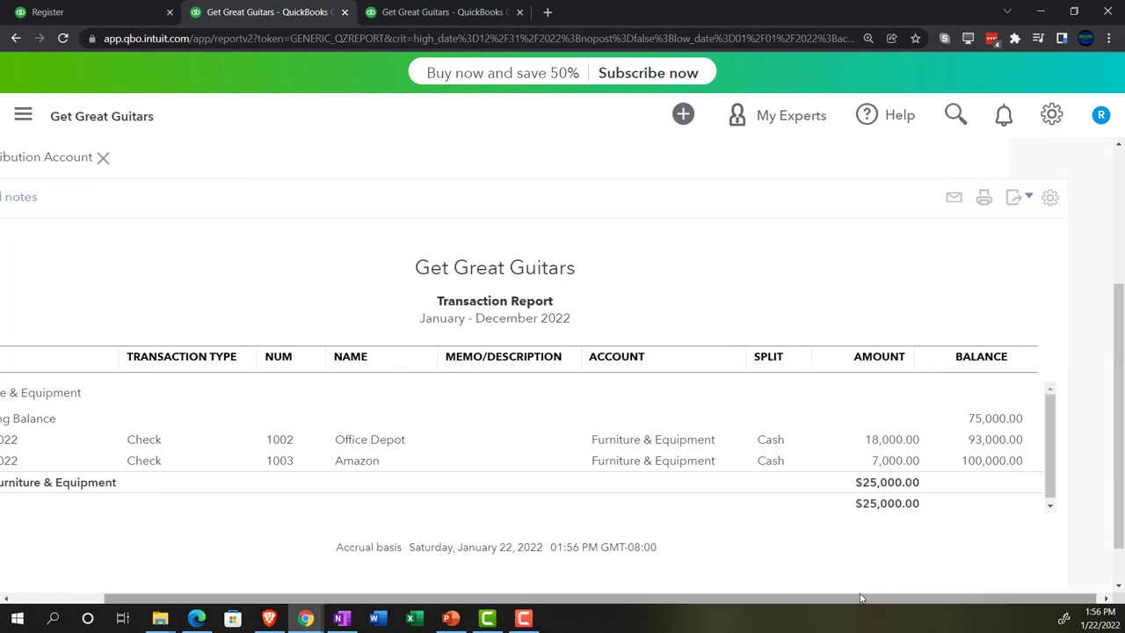
{"action": "left_click_drag", "start_coordinate": [870, 599], "coordinate": [525, 589]}
{"action": "scroll", "coordinate": [261, 502], "scroll_direction": "up", "scroll_amount": 3}
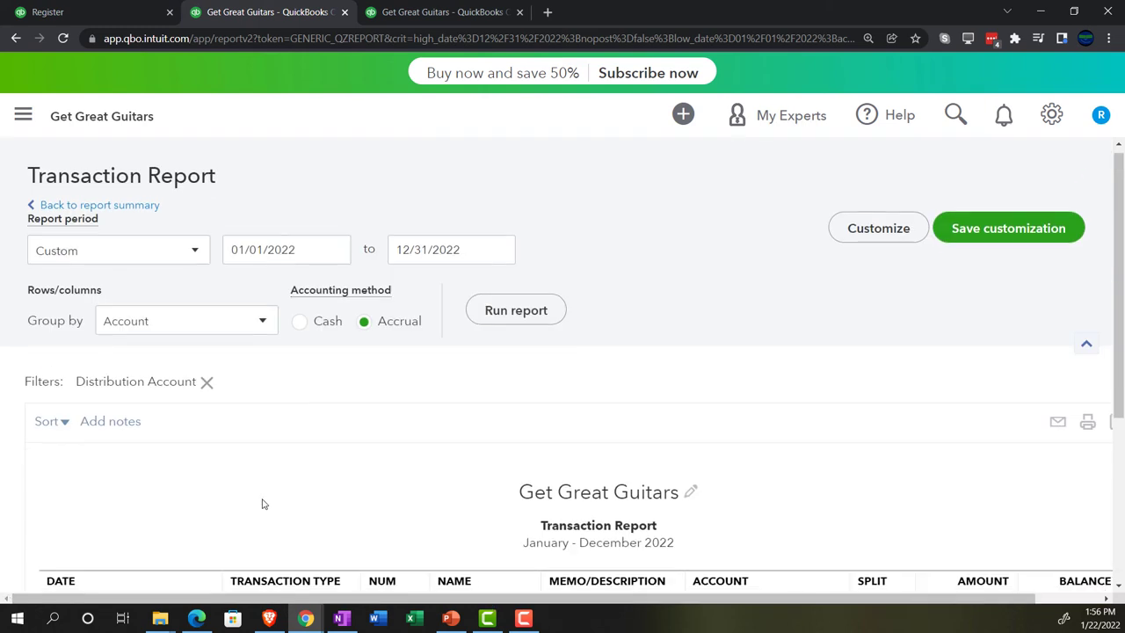
{"action": "left_click", "coordinate": [129, 218]}
{"action": "scroll", "coordinate": [129, 216], "scroll_direction": "down", "scroll_amount": 5}
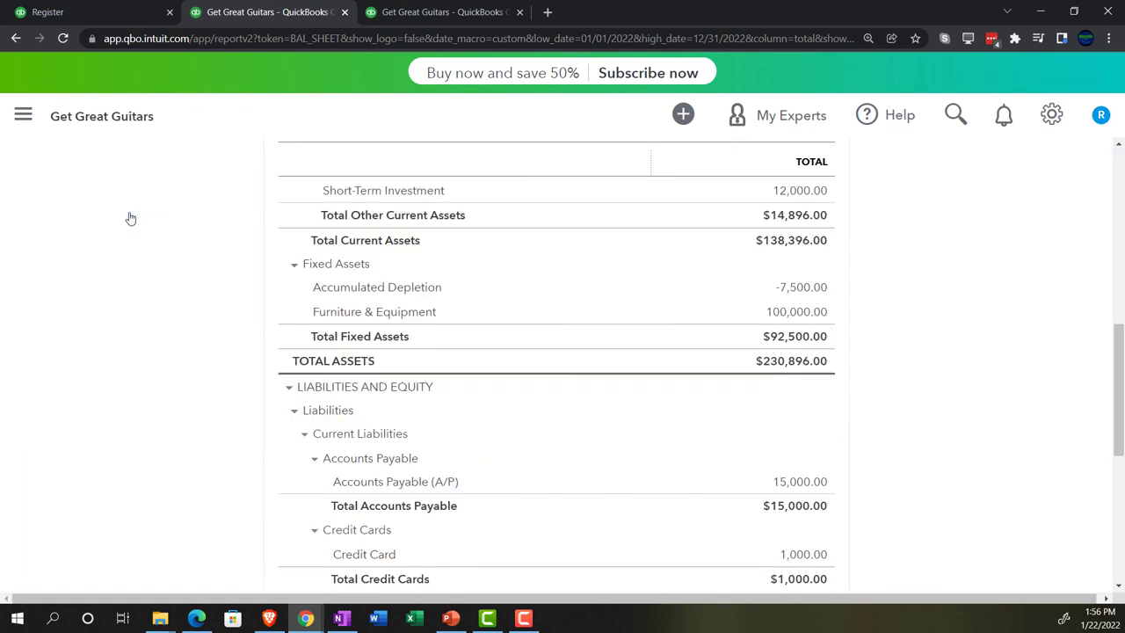
Step: Rerun the 2022 trial balance report and review its account balances and the debit and credit totals
{"action": "left_click", "coordinate": [402, 12]}
{"action": "scroll", "coordinate": [193, 417], "scroll_direction": "up", "scroll_amount": 3}
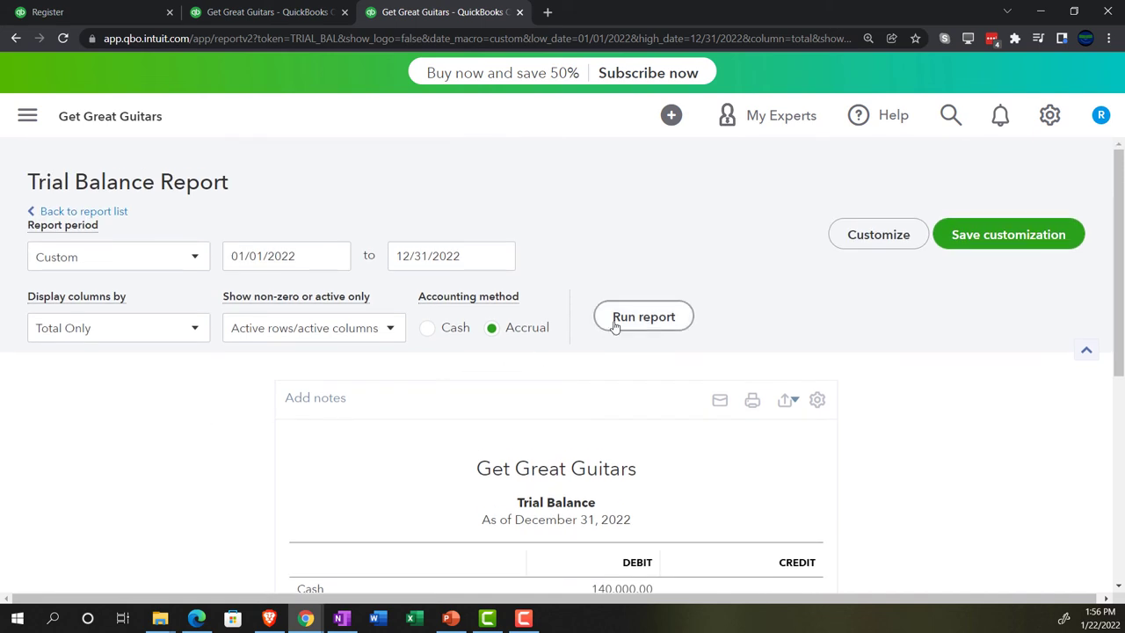
{"action": "left_click", "coordinate": [615, 323]}
{"action": "scroll", "coordinate": [266, 501], "scroll_direction": "down", "scroll_amount": 3}
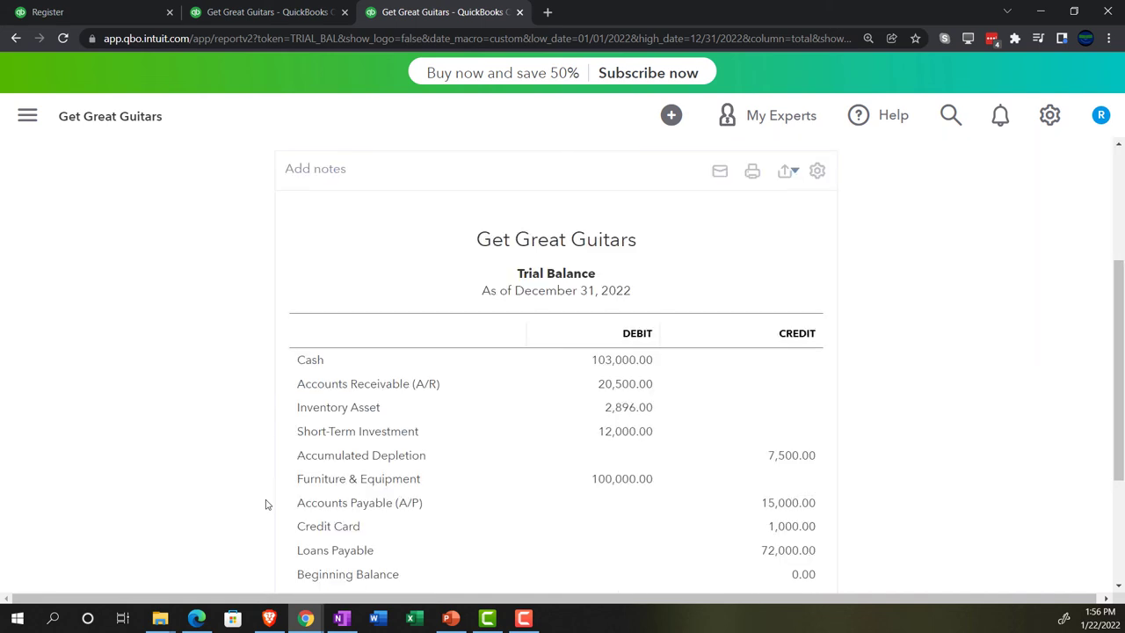
{"action": "key", "text": "ctrl+plus"}
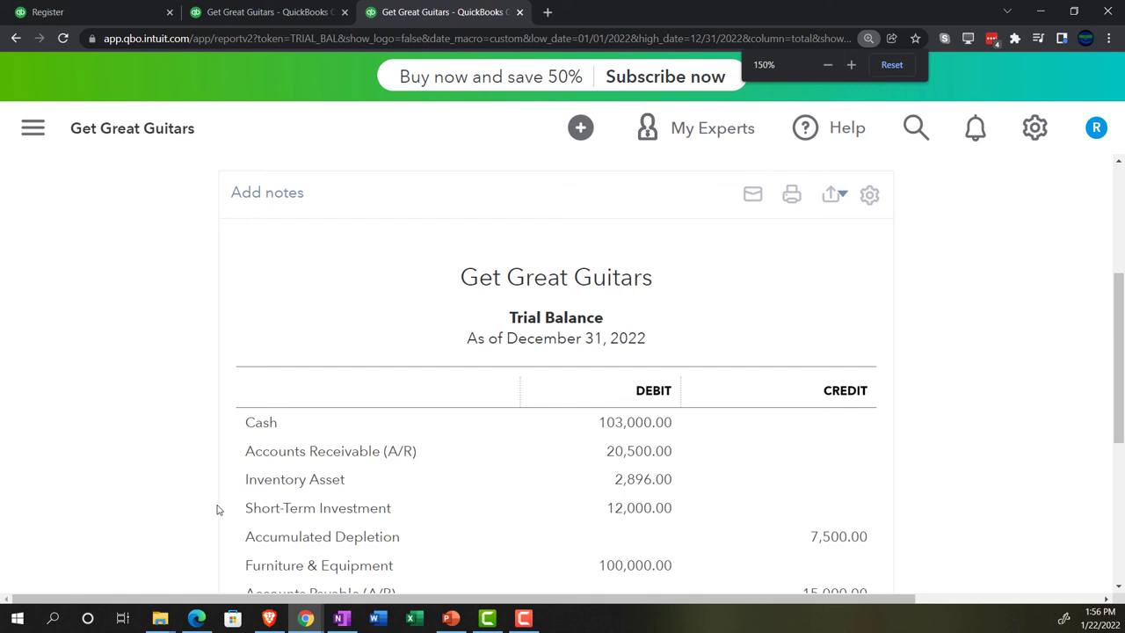
{"action": "key", "text": "ctrl+plus"}
{"action": "scroll", "coordinate": [167, 501], "scroll_direction": "down", "scroll_amount": 2}
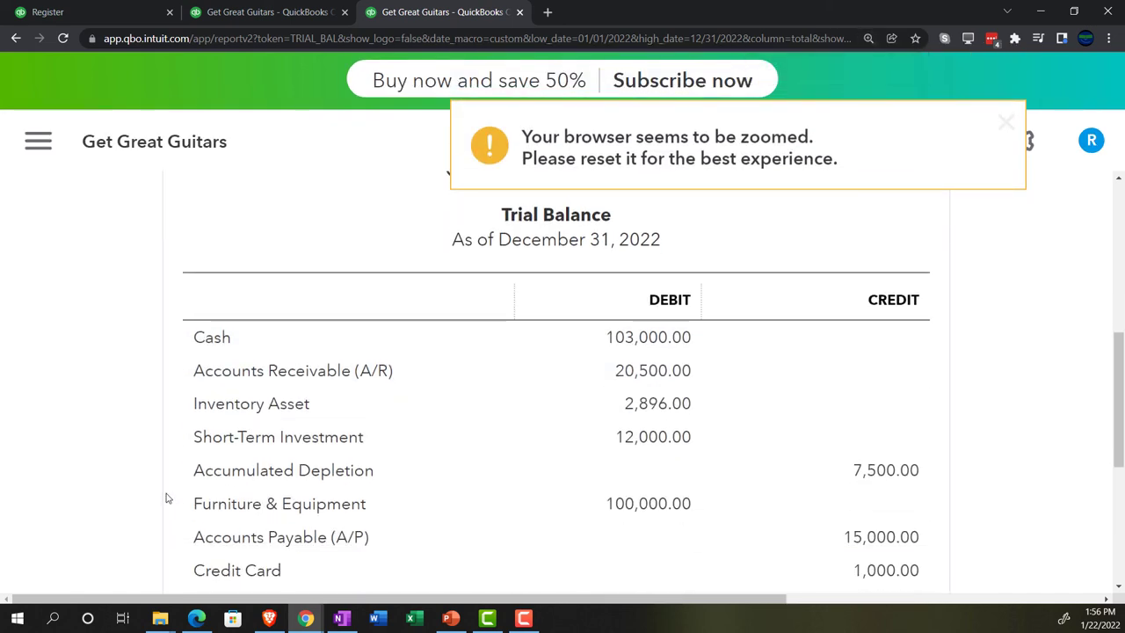
{"action": "scroll", "coordinate": [164, 454], "scroll_direction": "down", "scroll_amount": 3}
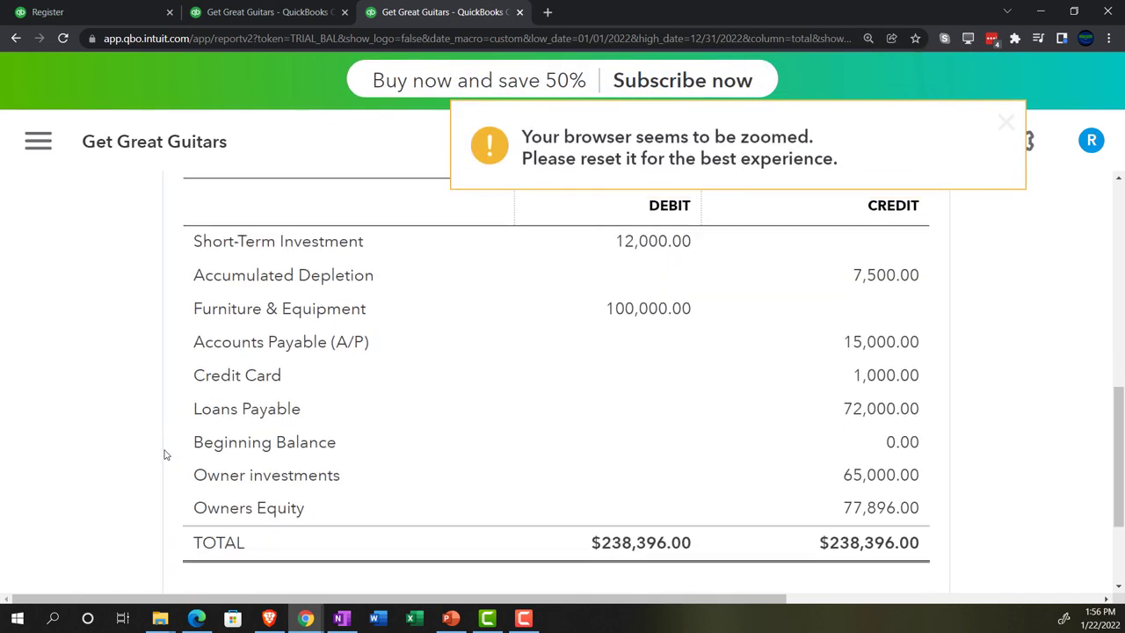
{"action": "scroll", "coordinate": [164, 455], "scroll_direction": "up", "scroll_amount": 2}
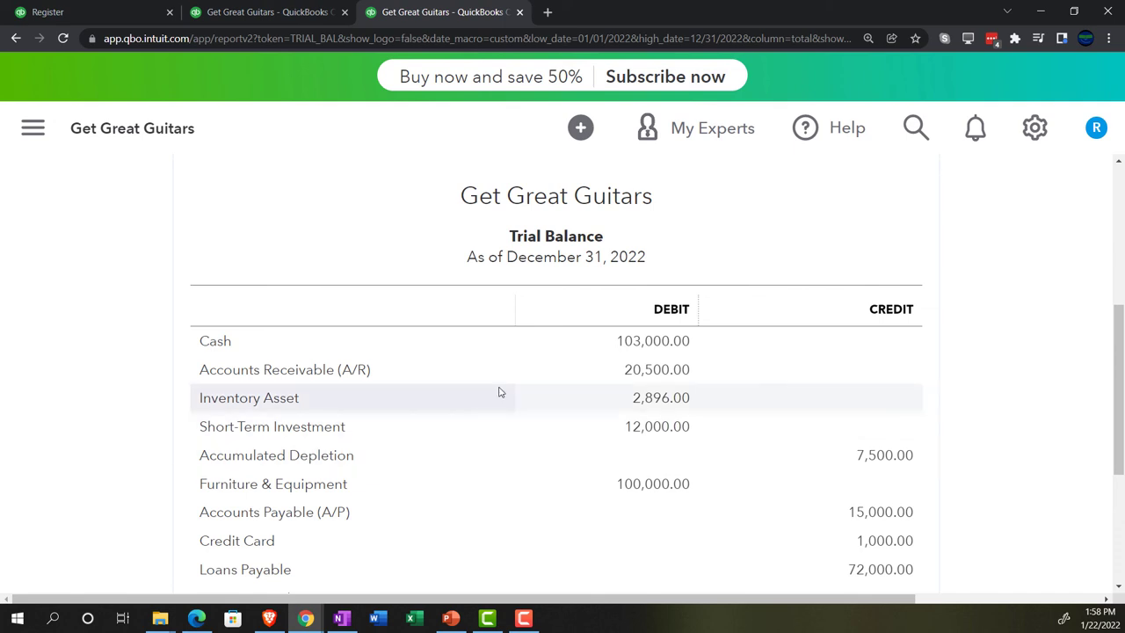
Step: Open the Cash transaction detail from the trial balance and inspect Office Depot check 1002 and its category line
{"action": "left_click", "coordinate": [636, 349]}
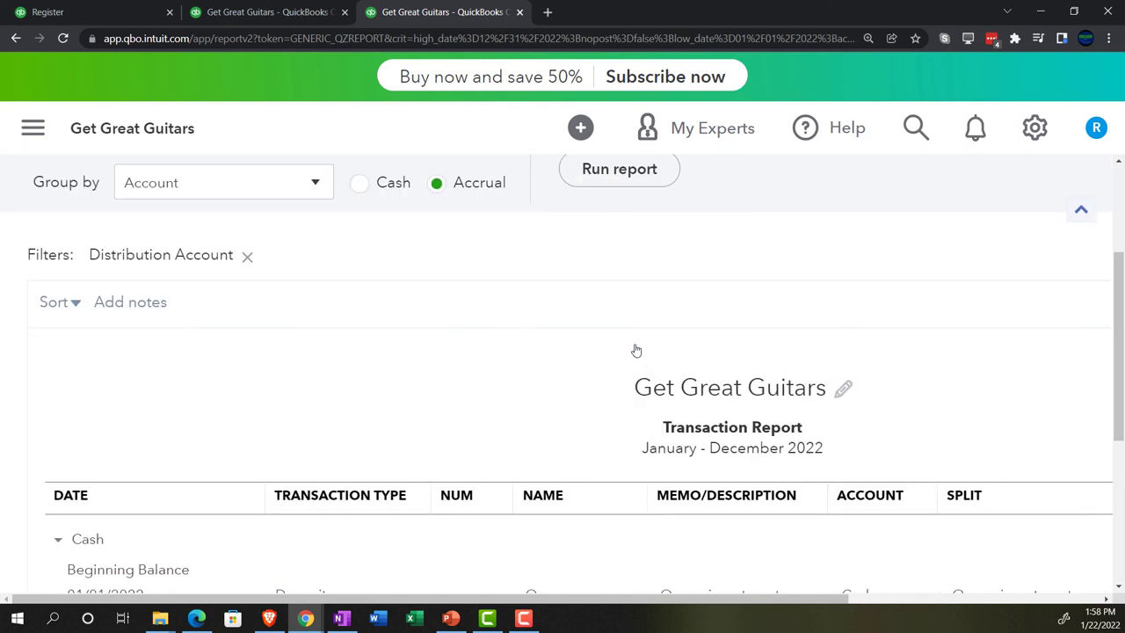
{"action": "key", "text": "ctrl+minus"}
{"action": "key", "text": "ctrl+minus"}
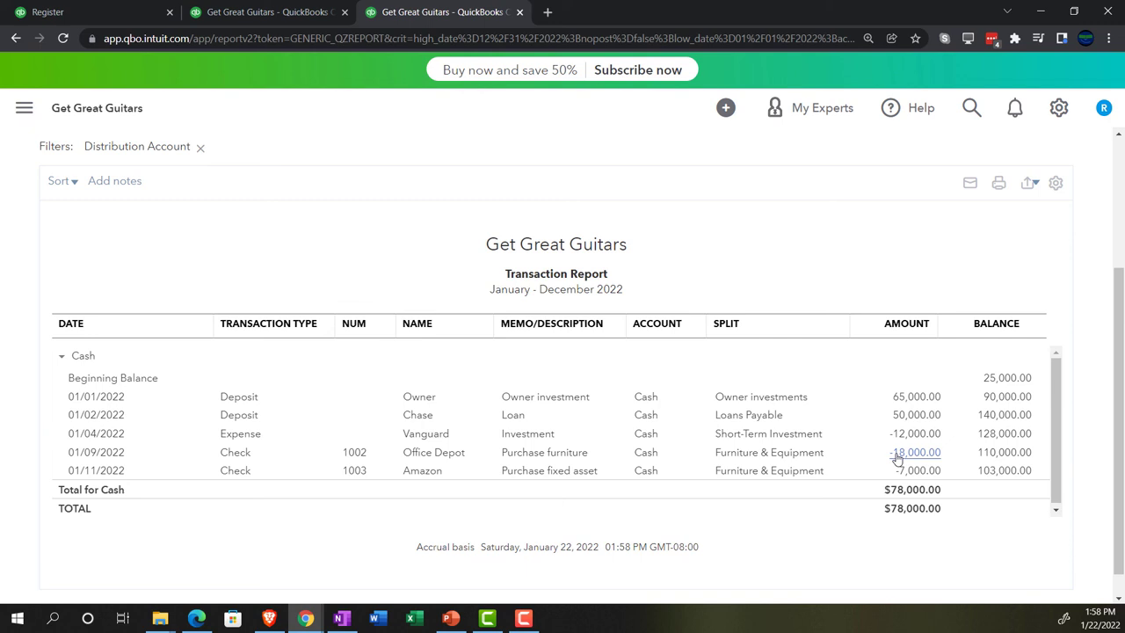
{"action": "left_click", "coordinate": [896, 458]}
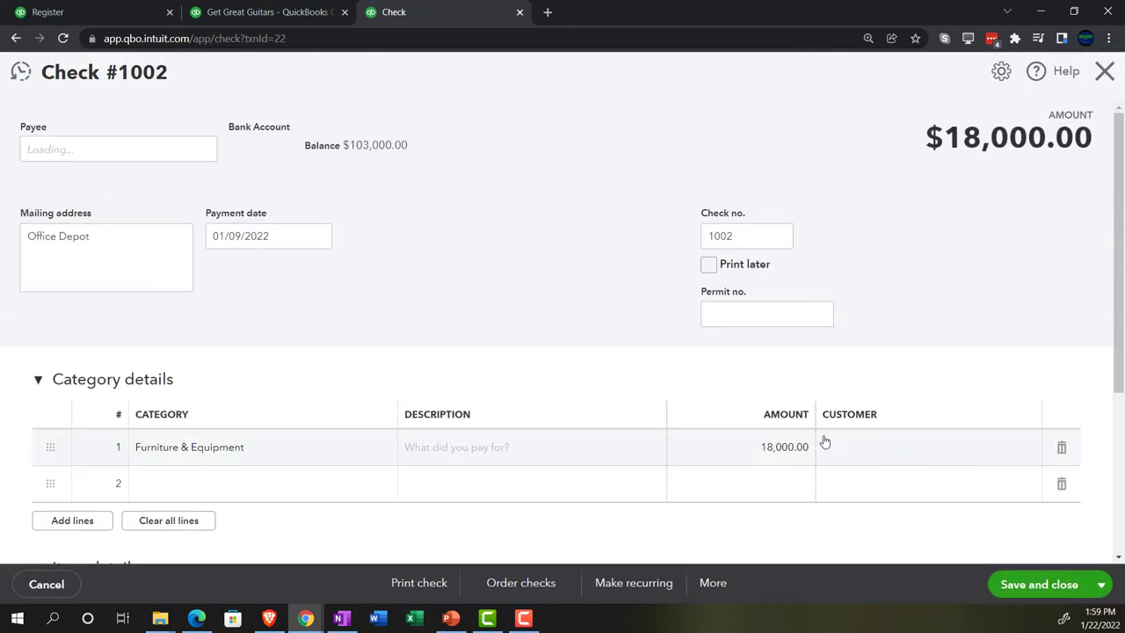
{"action": "scroll", "coordinate": [524, 462], "scroll_direction": "down", "scroll_amount": 1}
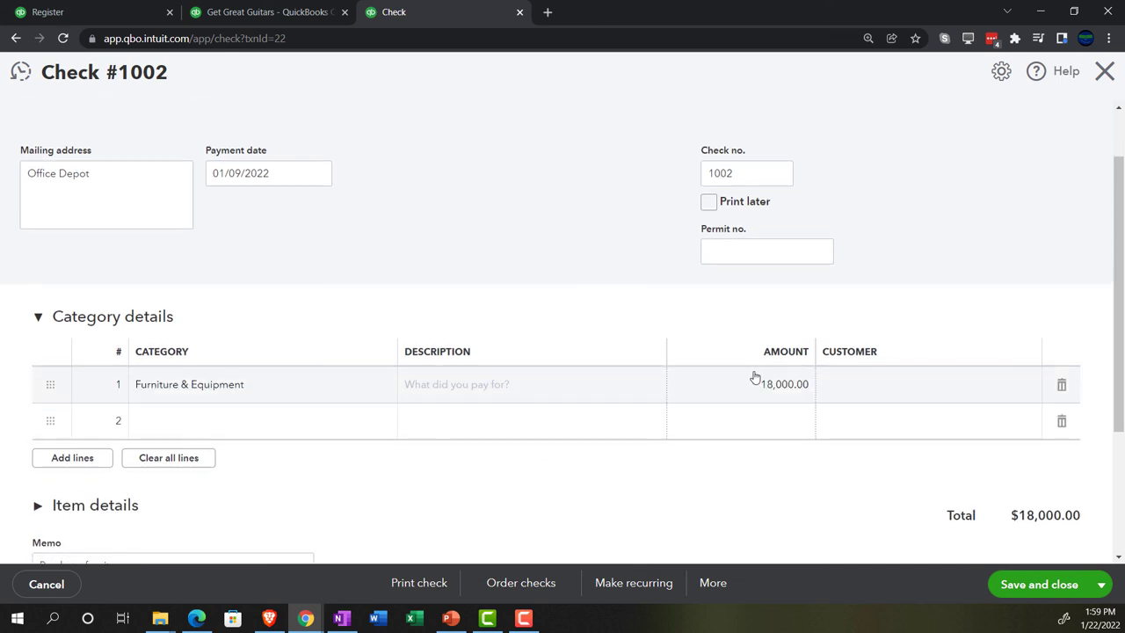
Step: Correct the Furniture & Equipment line amount on Office Depot check 1002 to 16,000.00 and save the check
{"action": "left_click", "coordinate": [761, 386]}
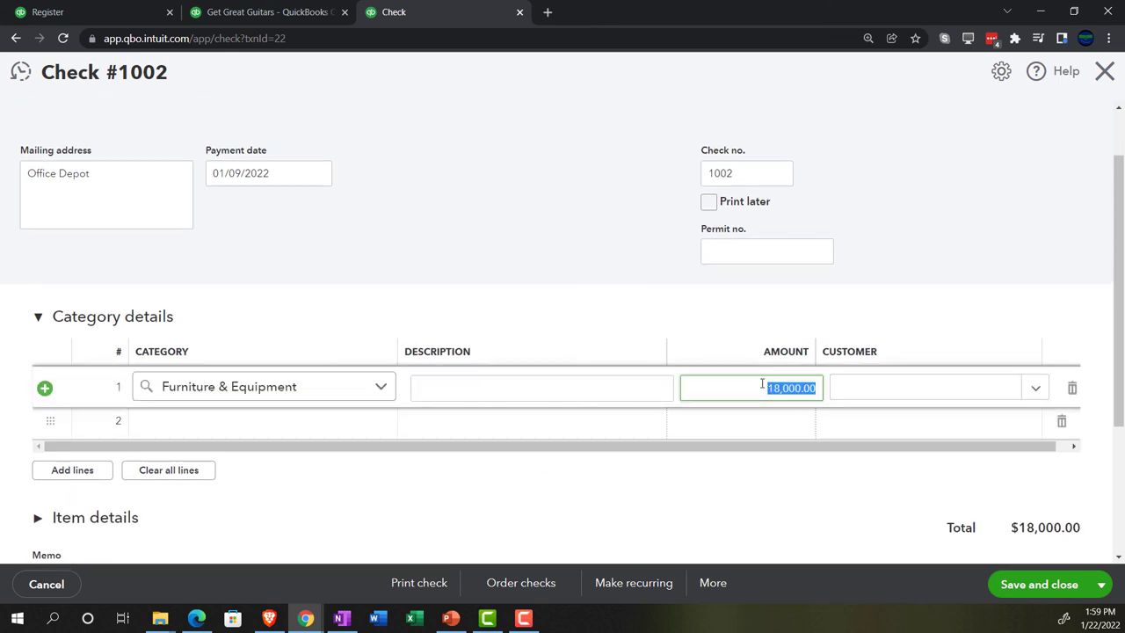
{"action": "type", "text": "16000"}
{"action": "key", "text": "Tab"}
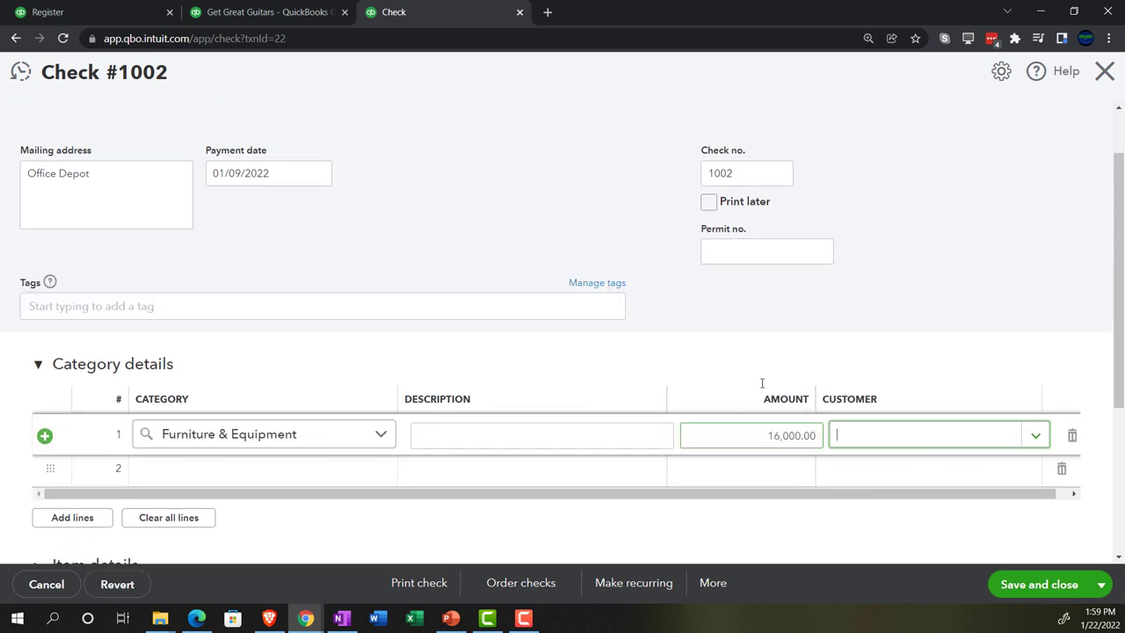
{"action": "left_click", "coordinate": [563, 198]}
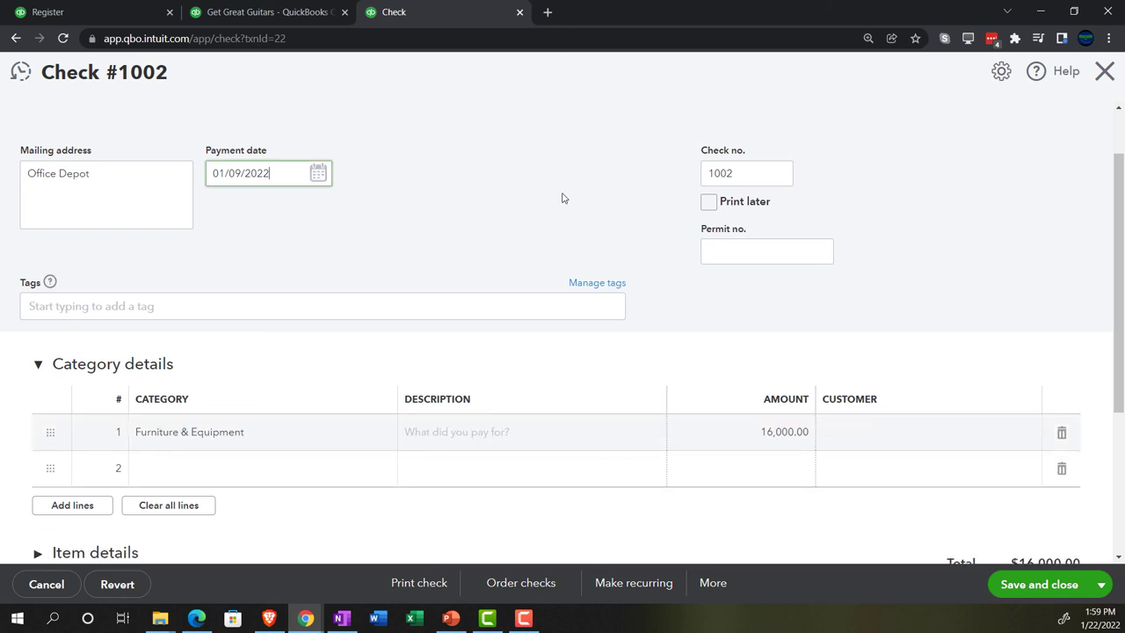
{"action": "scroll", "coordinate": [563, 197], "scroll_direction": "down", "scroll_amount": 1}
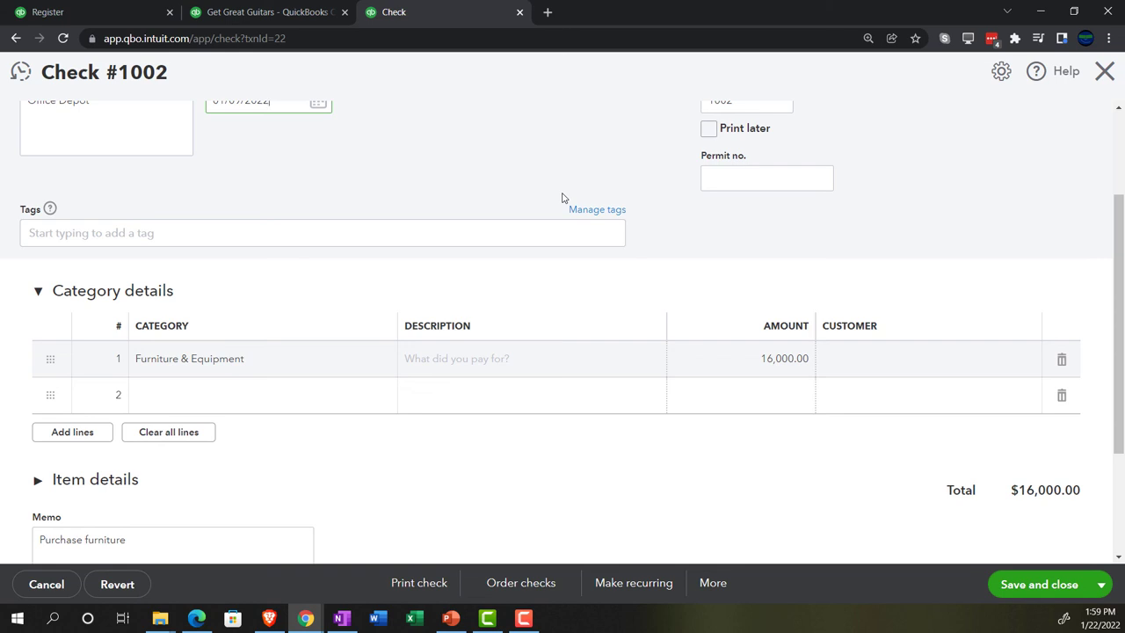
{"action": "left_click", "coordinate": [1022, 587]}
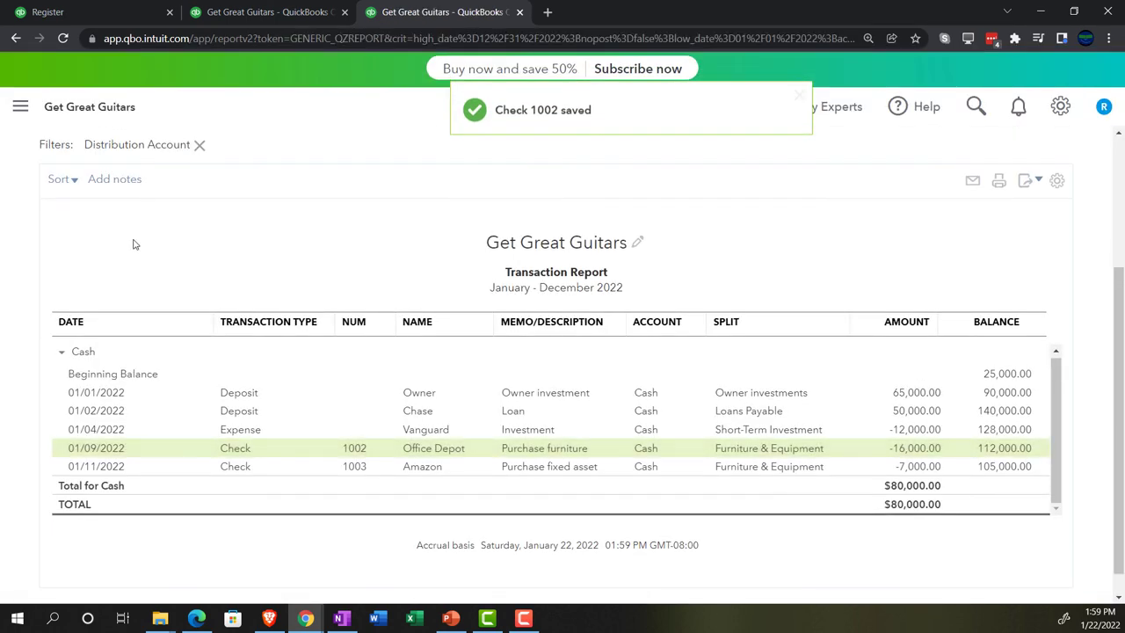
Step: Return to the 2022 trial balance, rerun it, and review the Cash and Furniture & Equipment balances and the debit and credit totals
{"action": "left_click", "coordinate": [88, 137]}
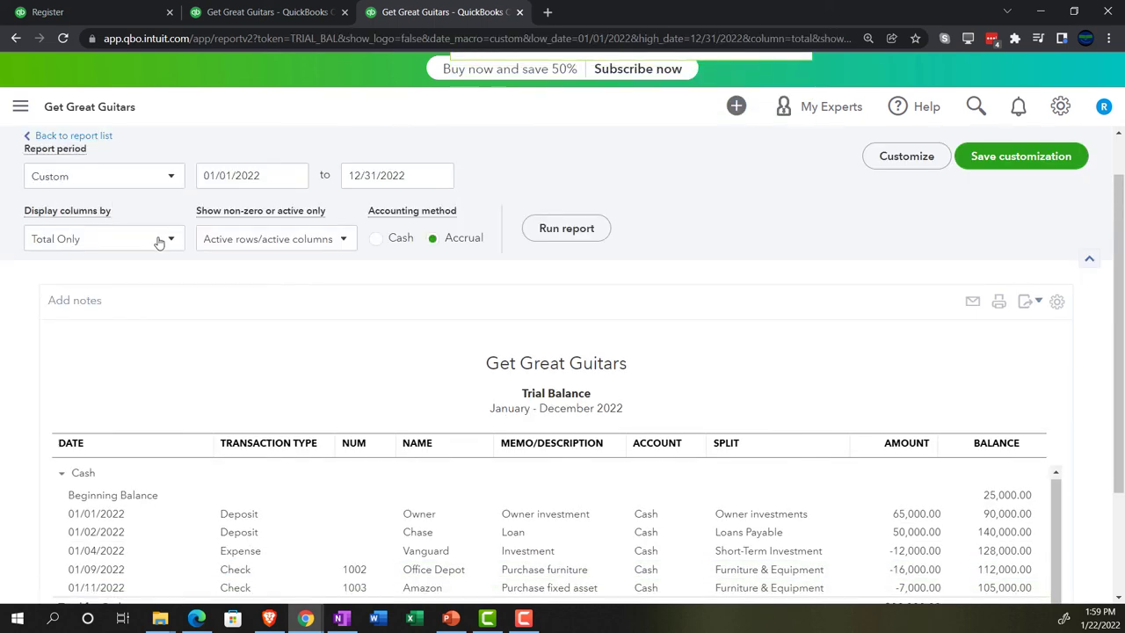
{"action": "scroll", "coordinate": [437, 378], "scroll_direction": "down", "scroll_amount": 3}
{"action": "scroll", "coordinate": [437, 378], "scroll_direction": "up", "scroll_amount": 3}
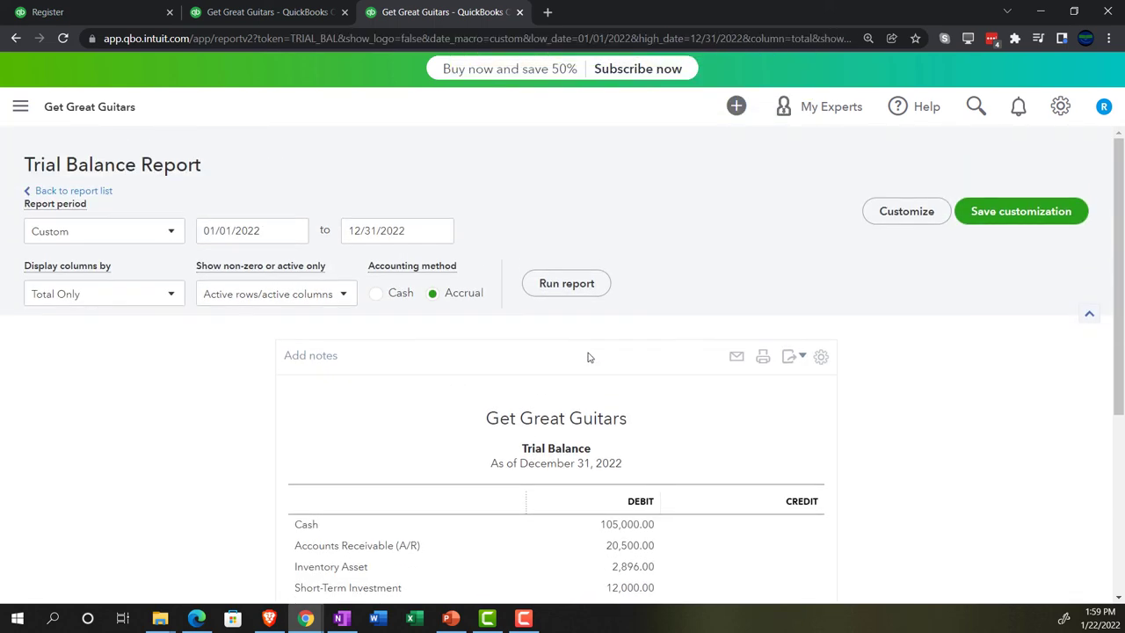
{"action": "left_click", "coordinate": [591, 283]}
{"action": "scroll", "coordinate": [539, 346], "scroll_direction": "down", "scroll_amount": 2}
{"action": "key", "text": "ctrl+plus"}
{"action": "key", "text": "ctrl+plus"}
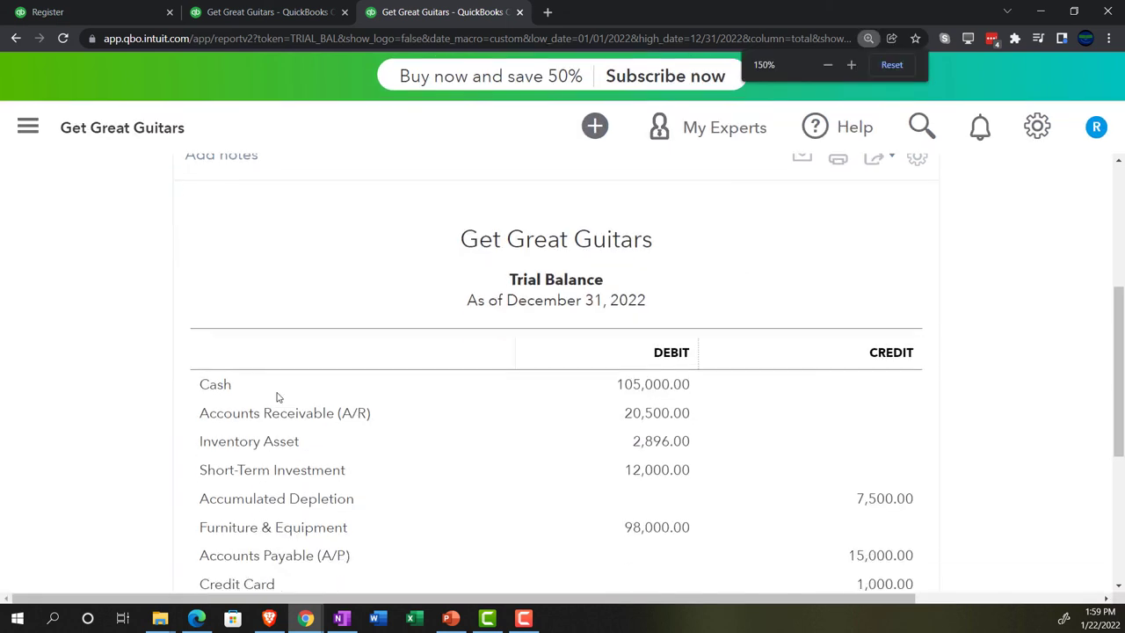
{"action": "scroll", "coordinate": [779, 413], "scroll_direction": "down", "scroll_amount": 1}
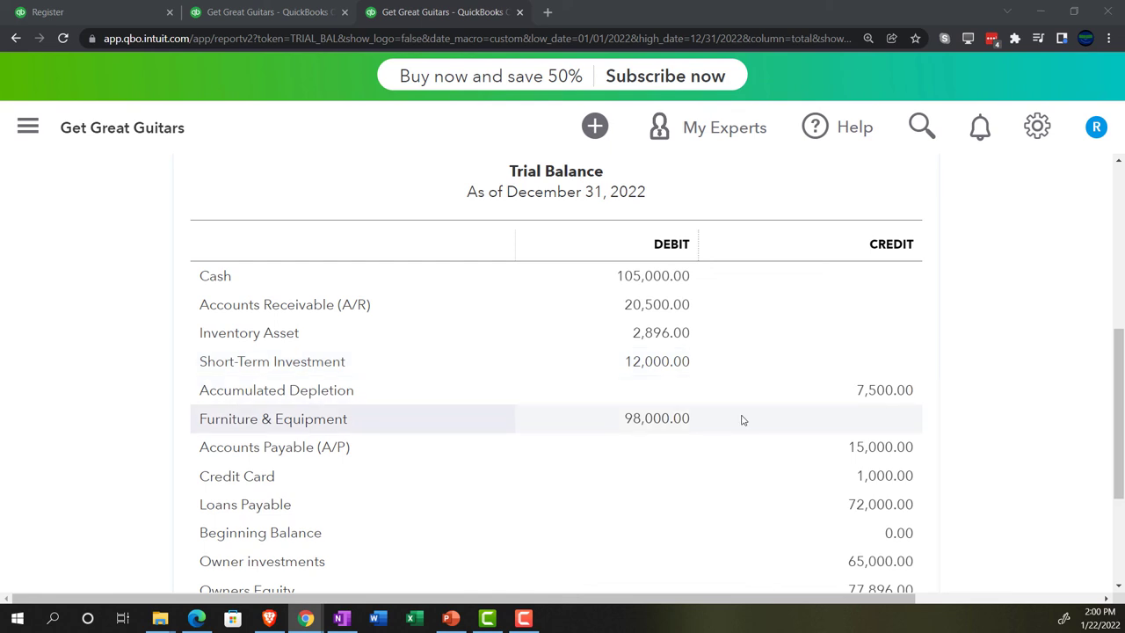
{"action": "scroll", "coordinate": [741, 419], "scroll_direction": "down", "scroll_amount": 2}
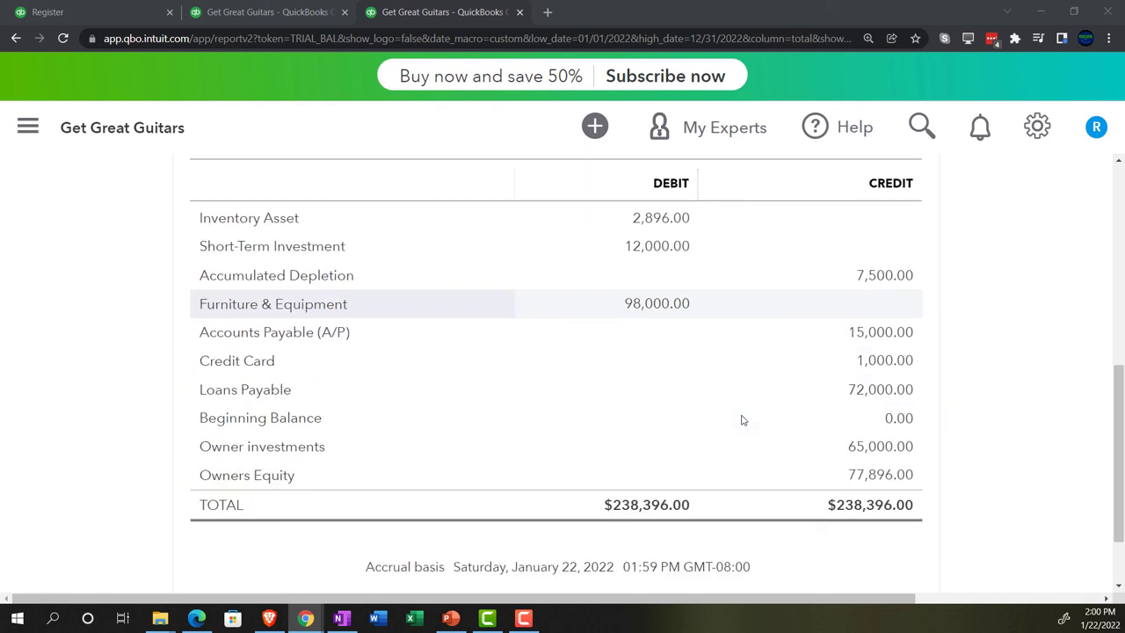